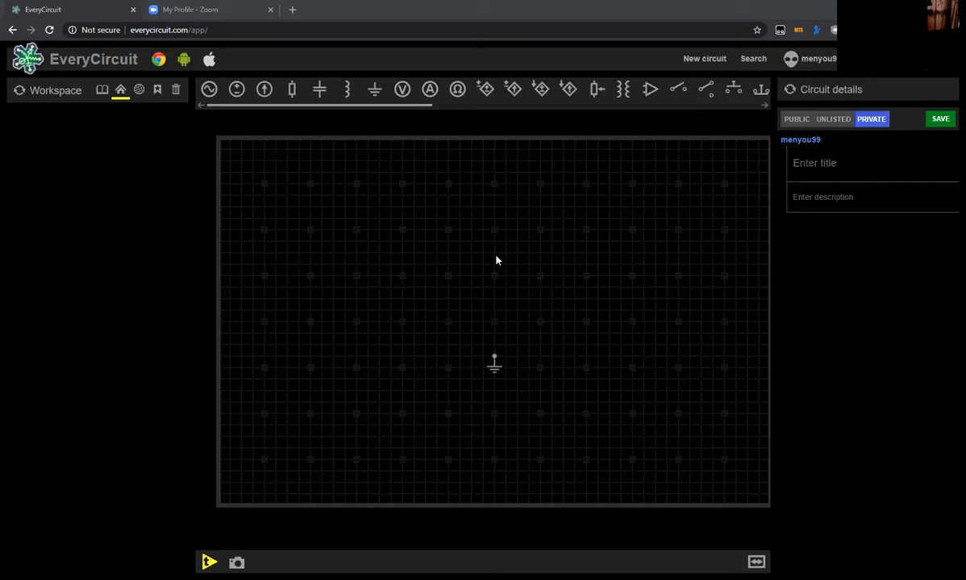
- Turn off IEC Symbols in the user settings and save the change
left_click(494, 365)
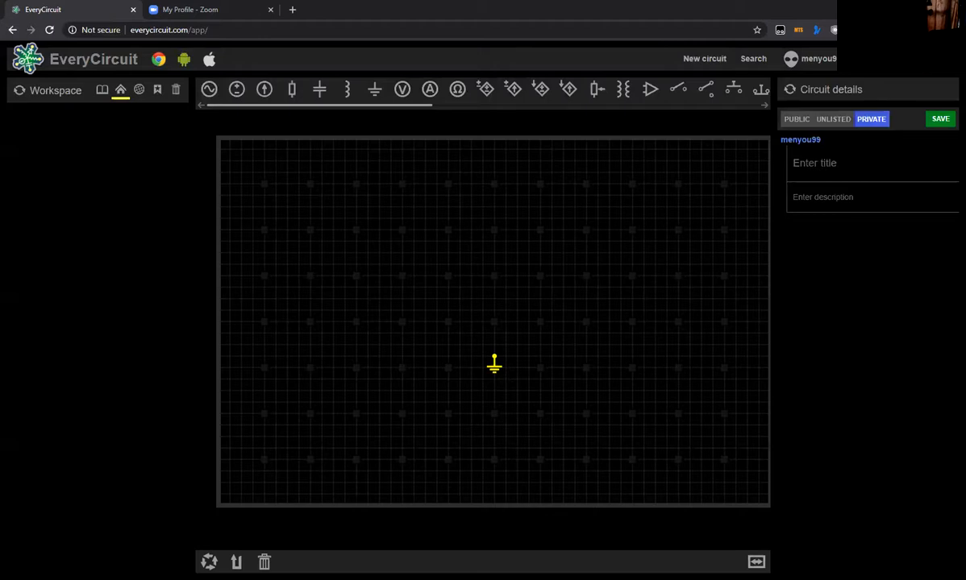
left_click(810, 59)
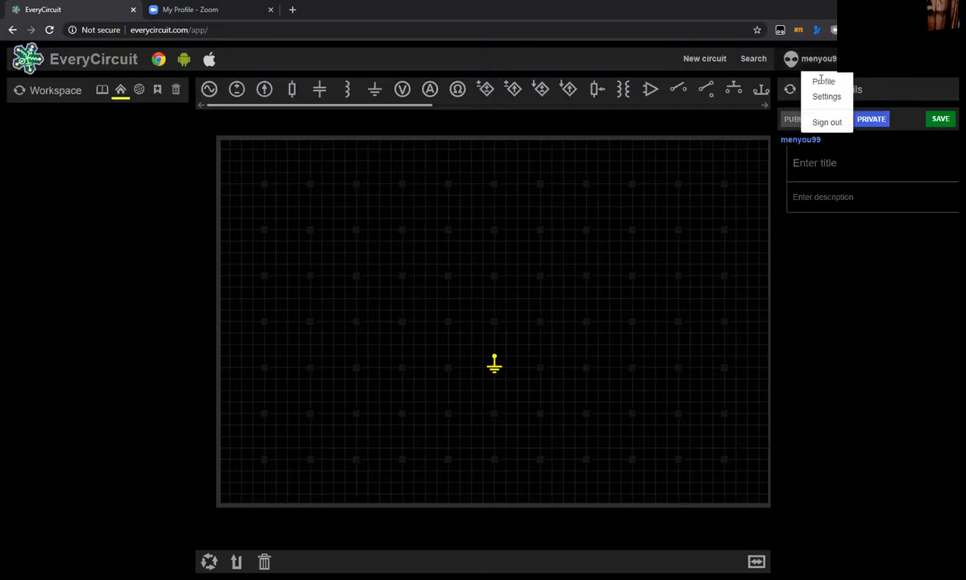
left_click(822, 97)
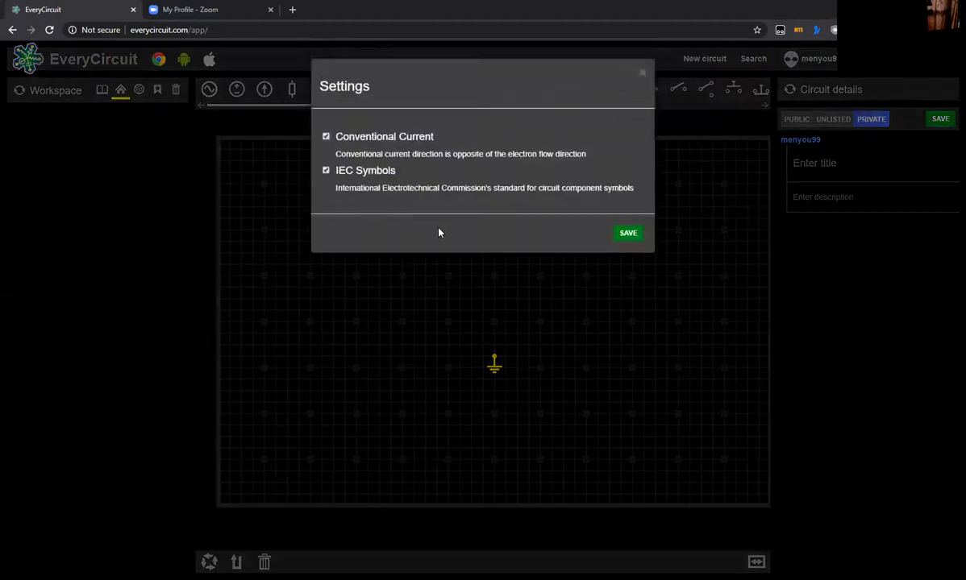
left_click(326, 171)
left_click(627, 234)
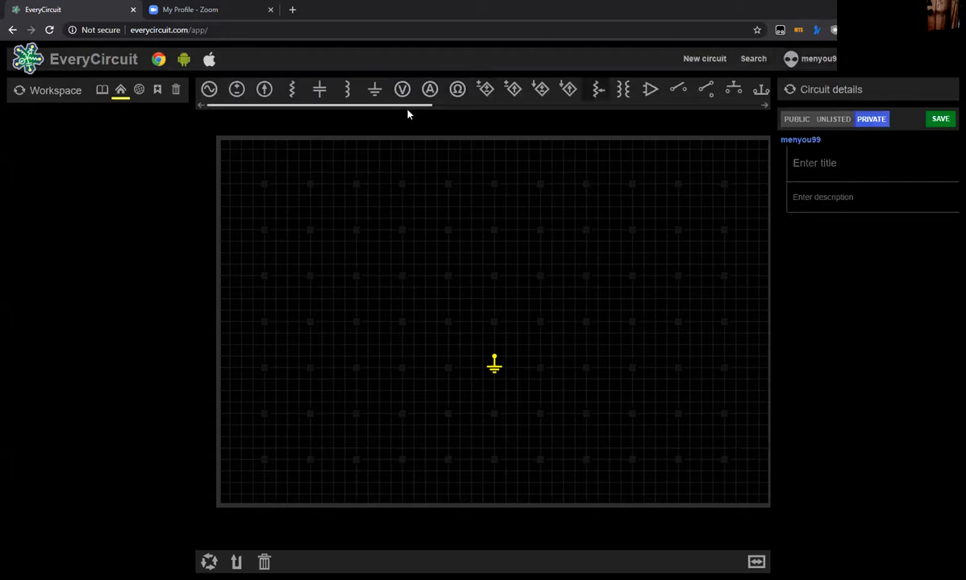
- Add a DC voltage source and two resistors to the circuit canvas
left_click(236, 89)
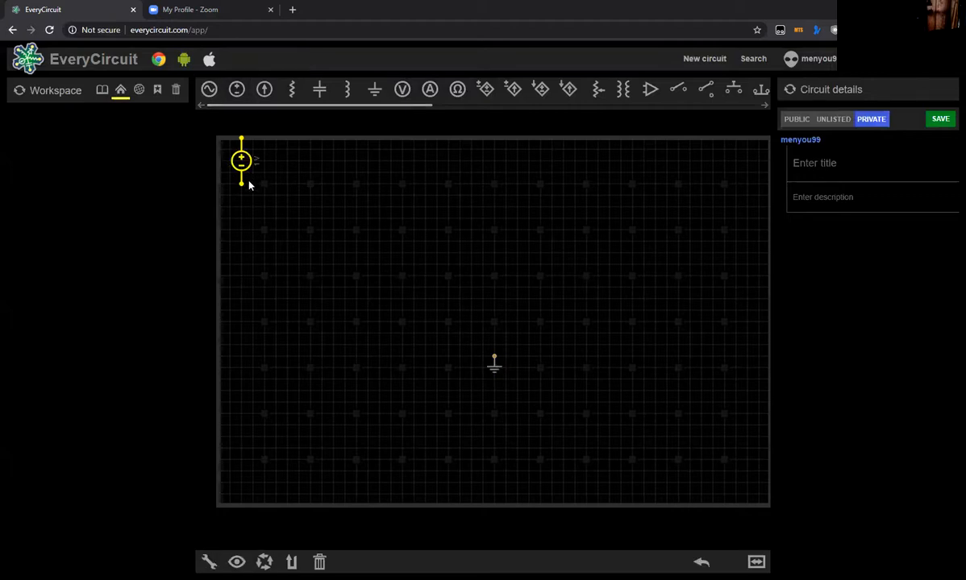
left_click(290, 94)
left_click(289, 96)
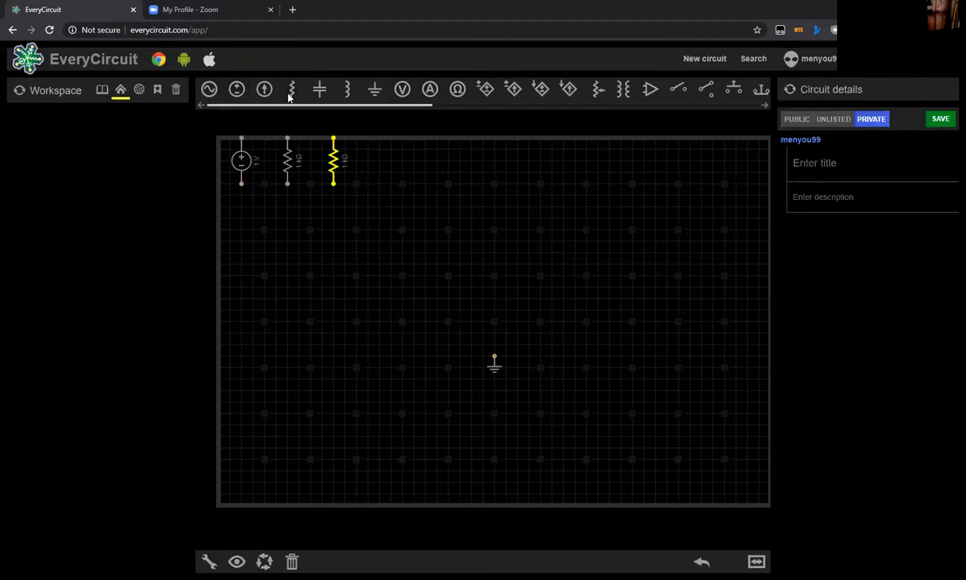
- Move the voltage source away from the canvas corner to a spot left of and above the ground symbol
left_click(245, 164)
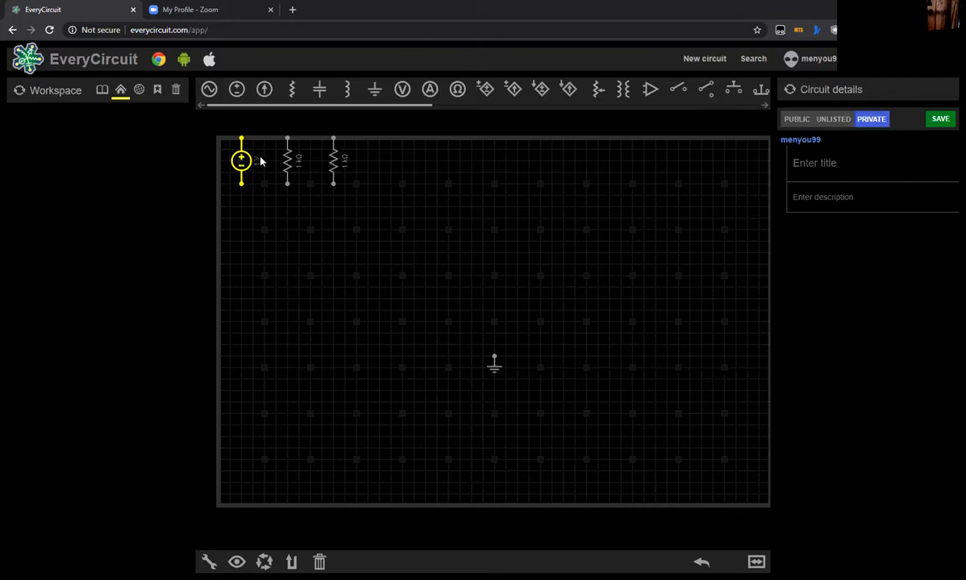
left_click(262, 202)
mouse_move(262, 201)
left_mouse_down()
mouse_move(311, 261)
mouse_move(278, 206)
mouse_move(269, 210)
left_mouse_up()
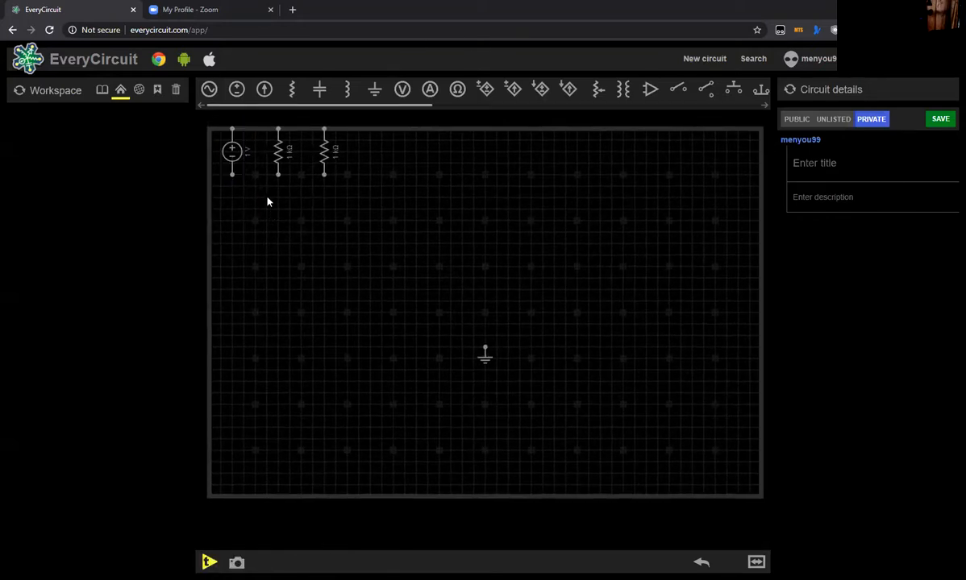
left_click(233, 151)
left_click_drag(233, 151, 390, 290)
left_click(389, 291)
left_click(389, 291)
- Rotate the first resistor to horizontal and place it above and to the right of the voltage source
left_click(280, 151)
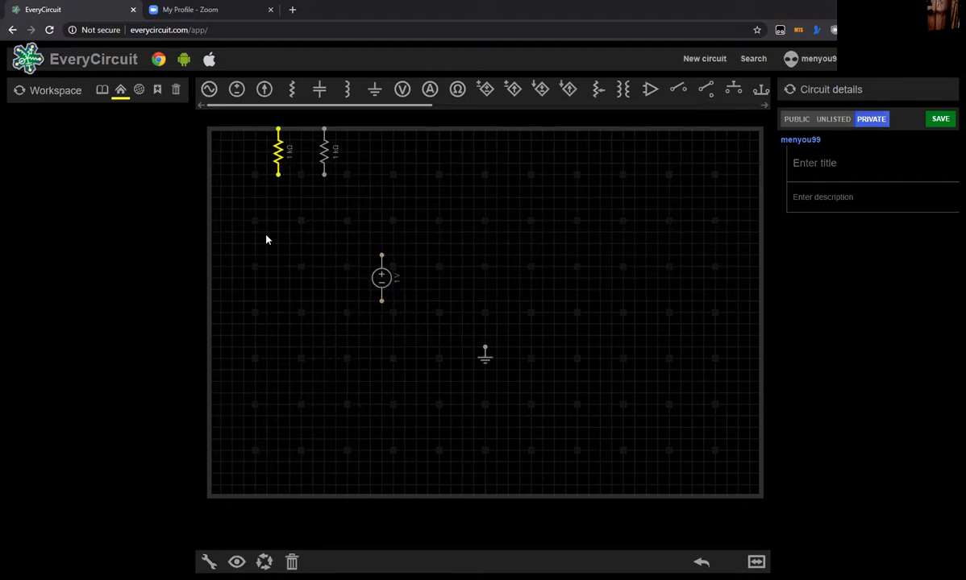
left_click(264, 562)
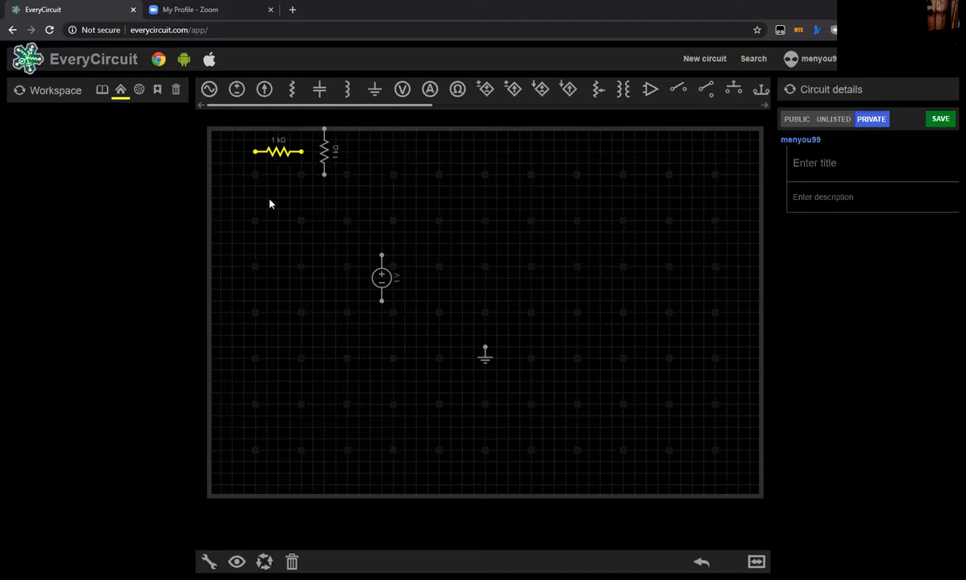
left_click_drag(279, 156, 452, 255)
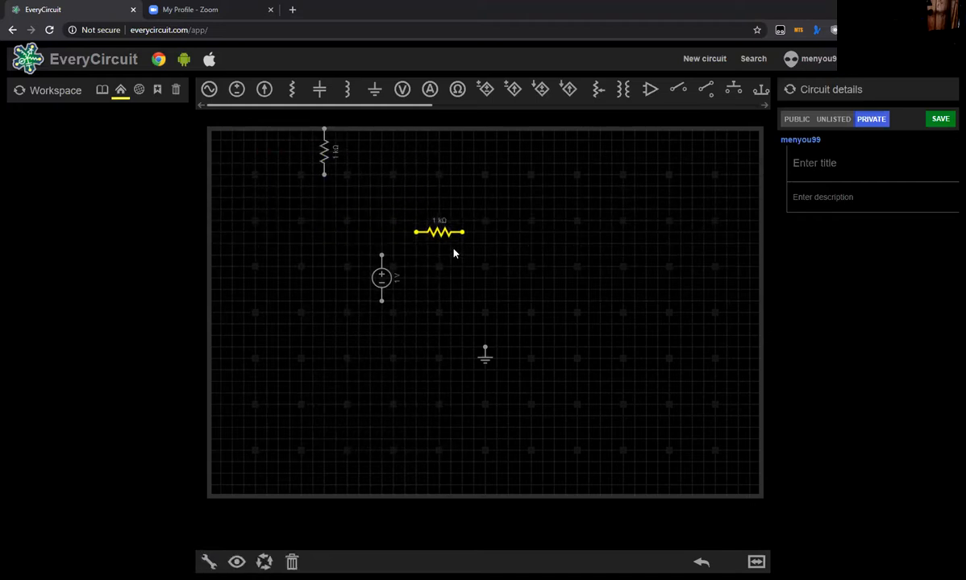
left_click(452, 254)
- Move the second resistor directly above the ground symbol, upright and level with the voltage source
left_click(329, 156)
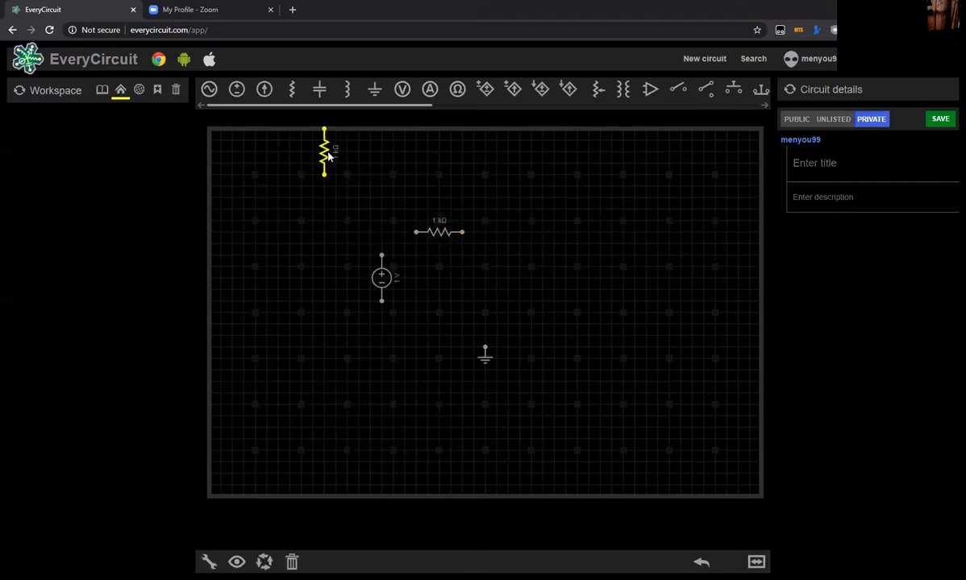
left_click_drag(329, 157, 471, 272)
left_click(487, 271)
left_click_drag(487, 272, 486, 278)
left_click(486, 277)
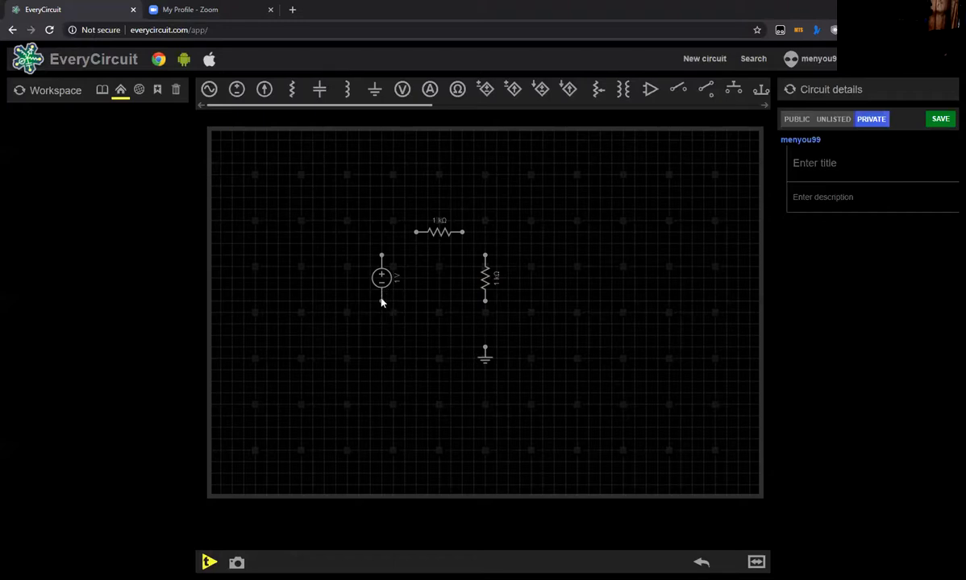
- Wire the voltage source and both resistors into one closed series loop
left_click(384, 258)
left_click(415, 233)
left_click(462, 232)
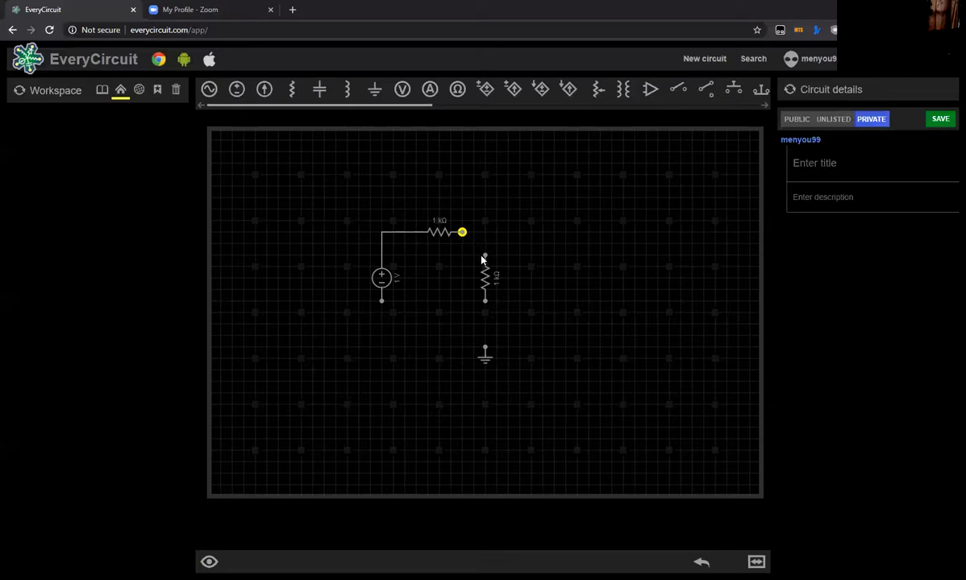
left_click(485, 257)
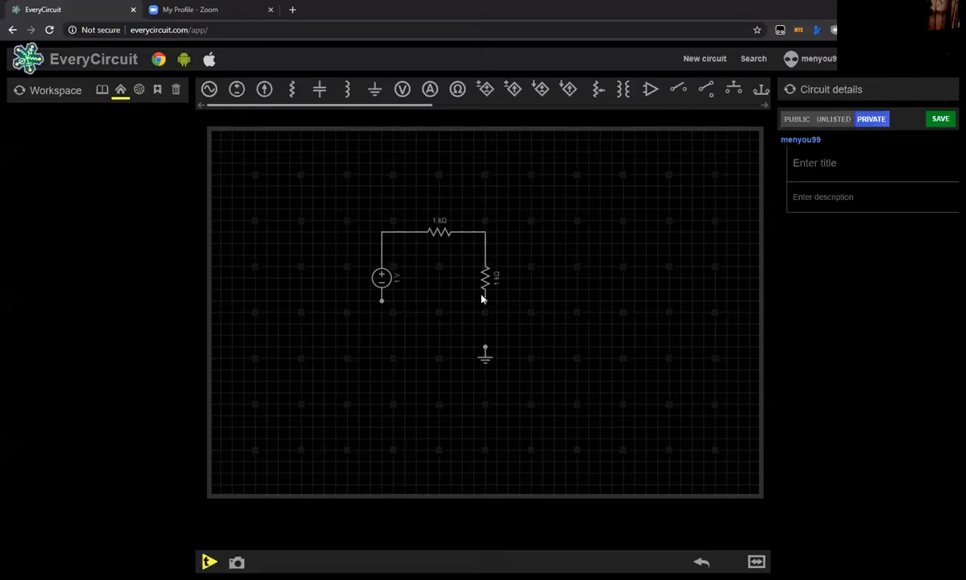
left_click(382, 301)
left_click(485, 302)
- Move the ground symbol to just below the loop's lower wire, near the voltage source
left_click(485, 357)
left_click_drag(485, 358, 400, 330)
left_click(388, 333)
left_click(388, 334)
left_click(398, 329)
left_click(397, 329)
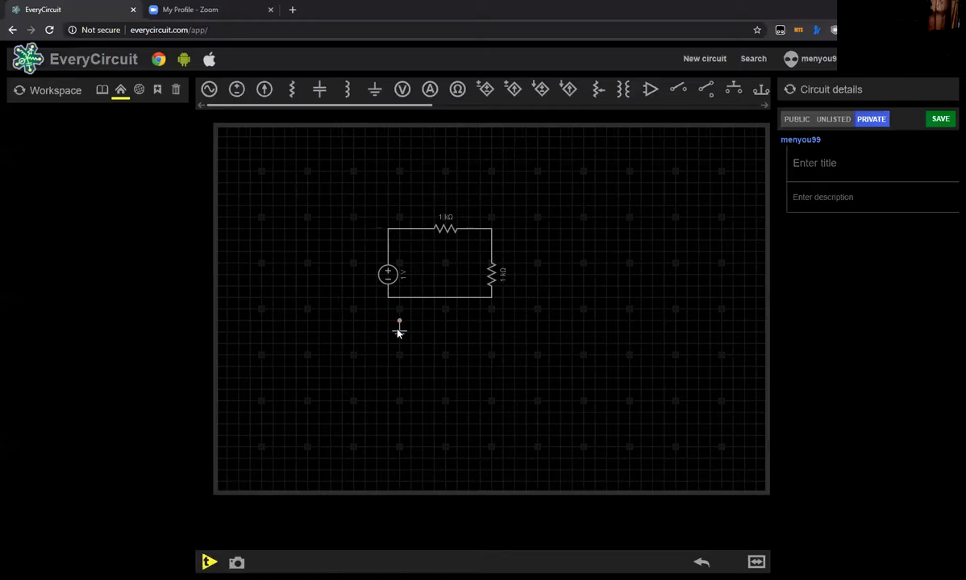
left_click(398, 330)
left_click(398, 330)
left_click_drag(397, 331, 403, 327)
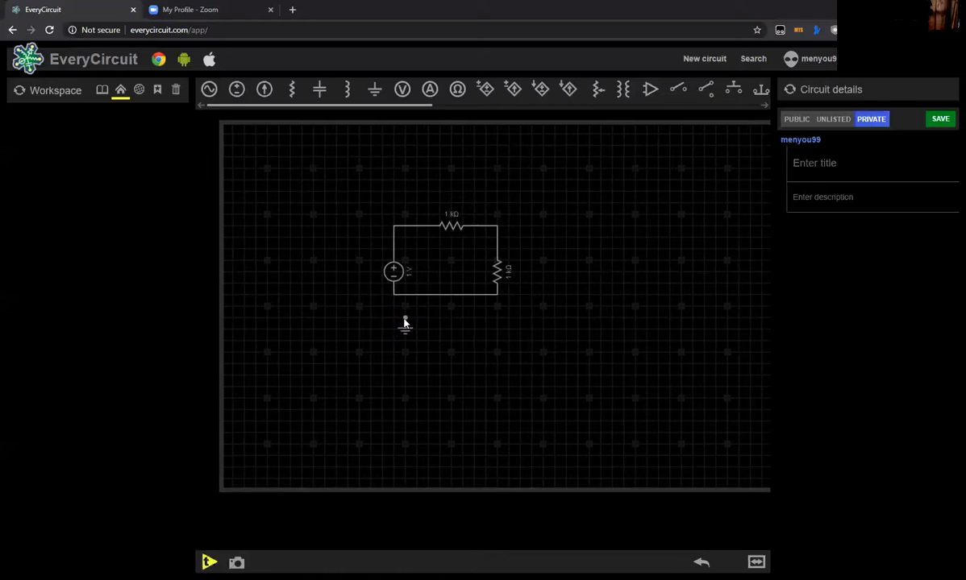
left_click(404, 322)
left_click(403, 324)
left_click(404, 323)
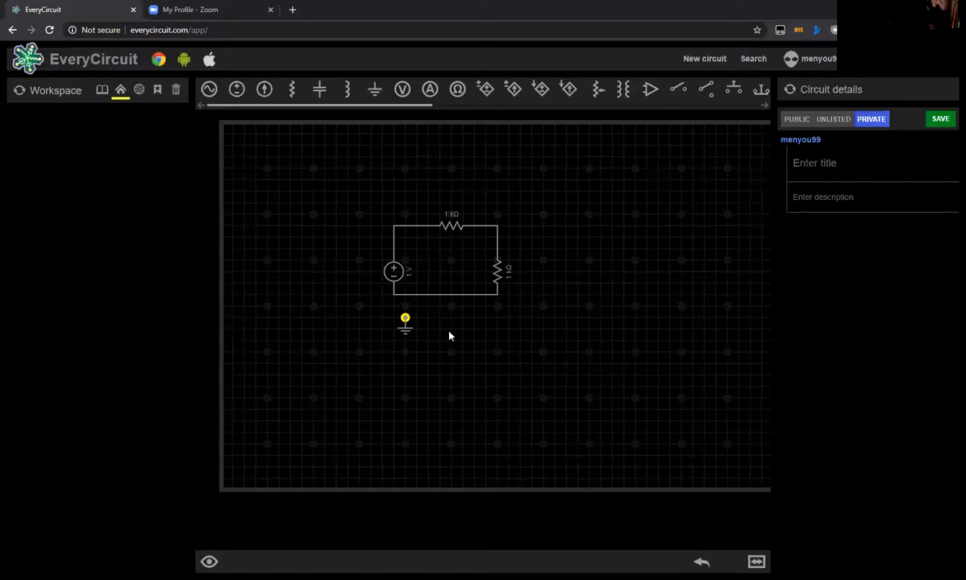
left_click(513, 334)
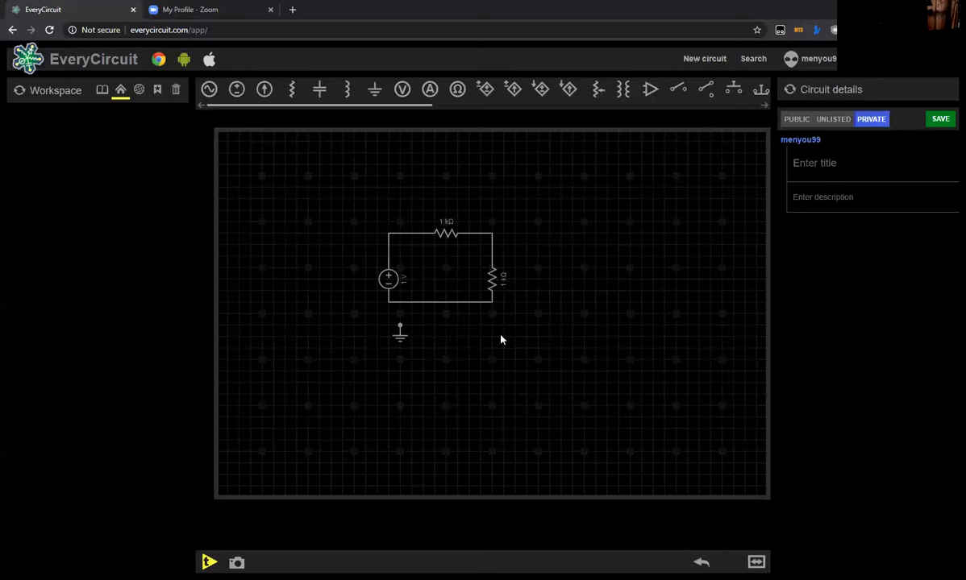
- Align the ground symbol directly beneath the voltage source and wire it to the source's negative terminal
left_click(401, 336)
left_click(401, 336)
left_click_drag(401, 336, 393, 337)
left_click(393, 332)
left_click(388, 306)
left_click(387, 327)
- Set the DC source's voltage to 12 V and run the transient simulation
left_click(392, 283)
left_click(392, 285)
left_click(388, 271)
left_click(388, 279)
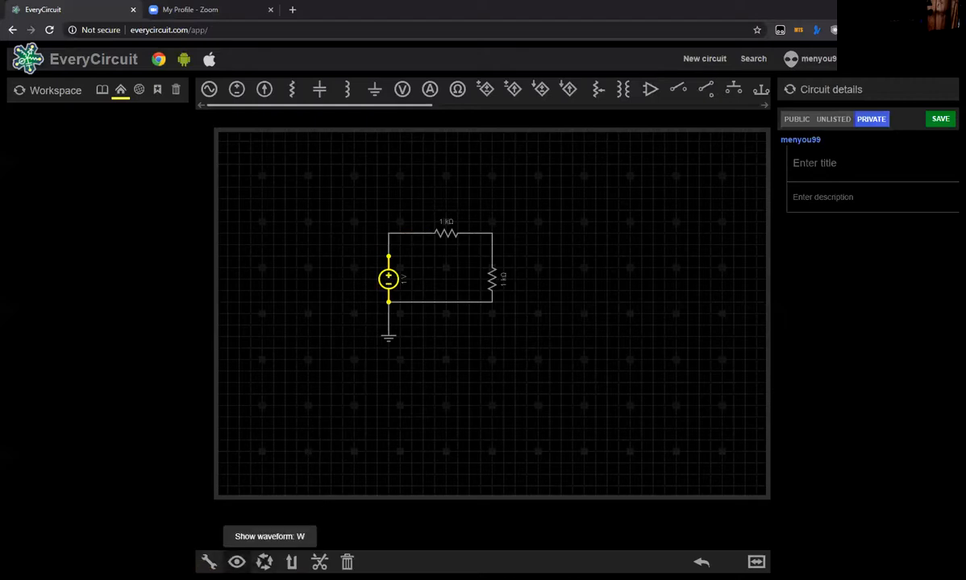
left_click(209, 561)
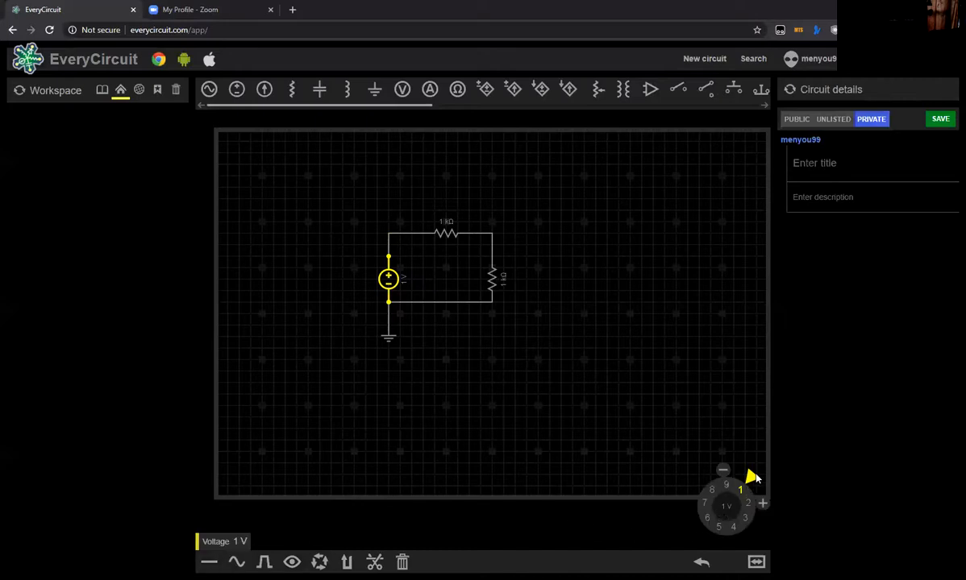
mouse_move(750, 477)
left_mouse_down()
mouse_move(756, 523)
mouse_move(725, 536)
mouse_move(700, 511)
mouse_move(720, 484)
mouse_move(757, 482)
mouse_move(760, 493)
mouse_move(751, 476)
mouse_move(760, 491)
mouse_move(758, 481)
left_mouse_up()
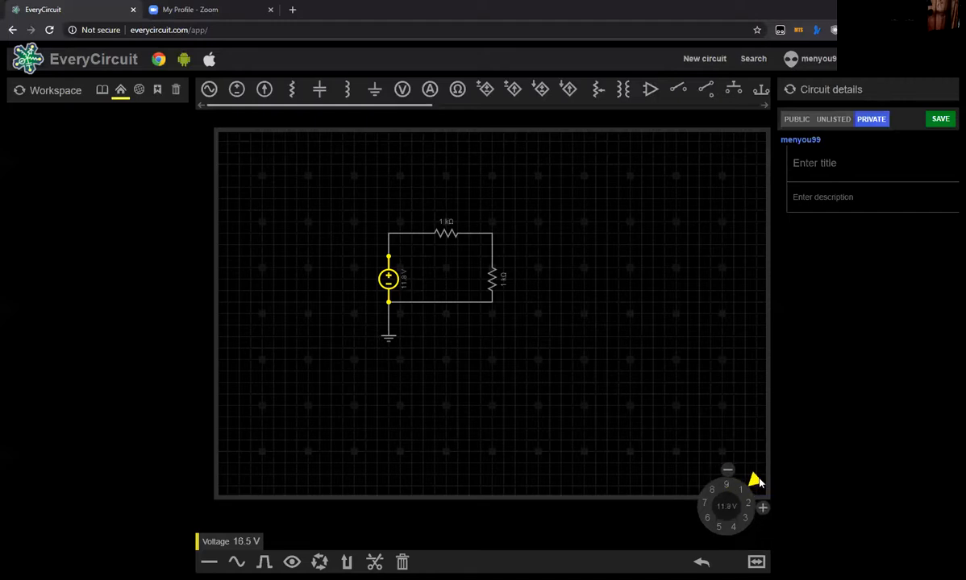
left_click(762, 508)
left_click(467, 362)
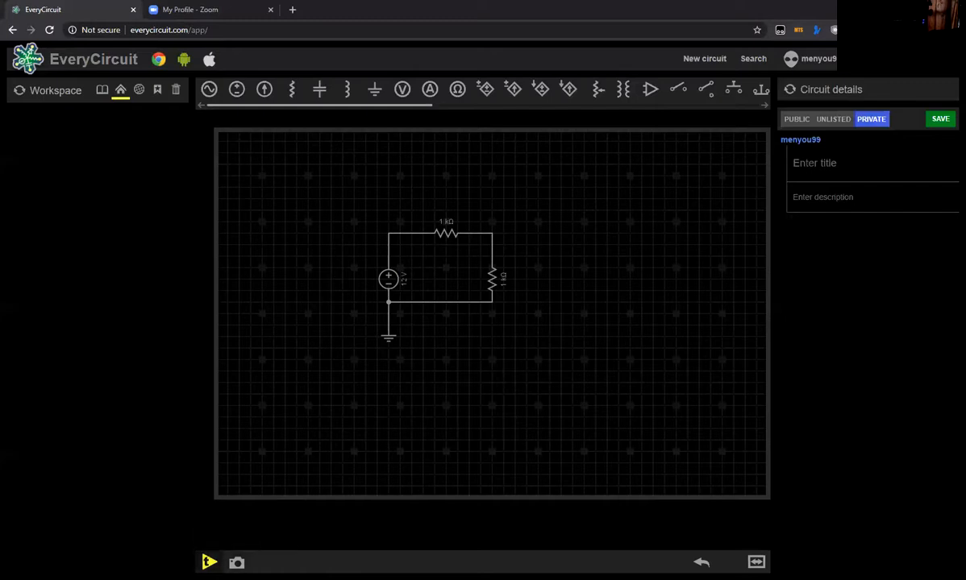
left_click(208, 562)
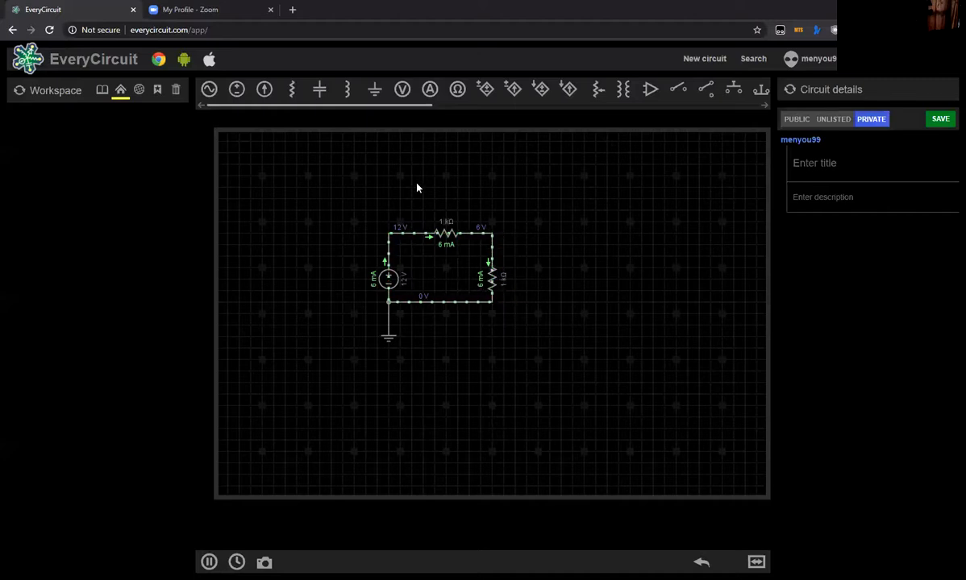
- Add a voltmeter to the right of the vertical resistor and wire it in parallel with that resistor
left_click(403, 91)
left_click_drag(239, 153, 552, 266)
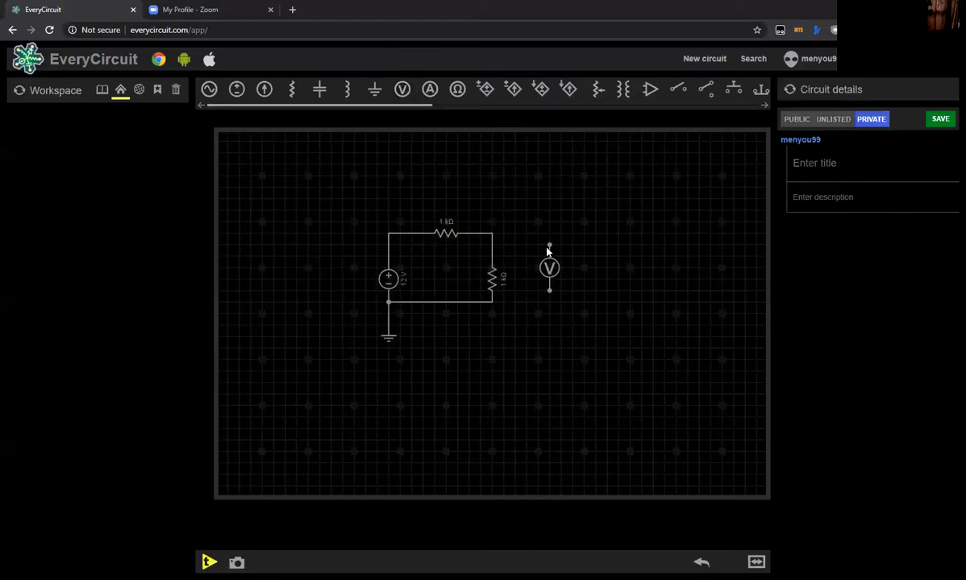
left_click(549, 246)
left_click(490, 245)
left_click(549, 291)
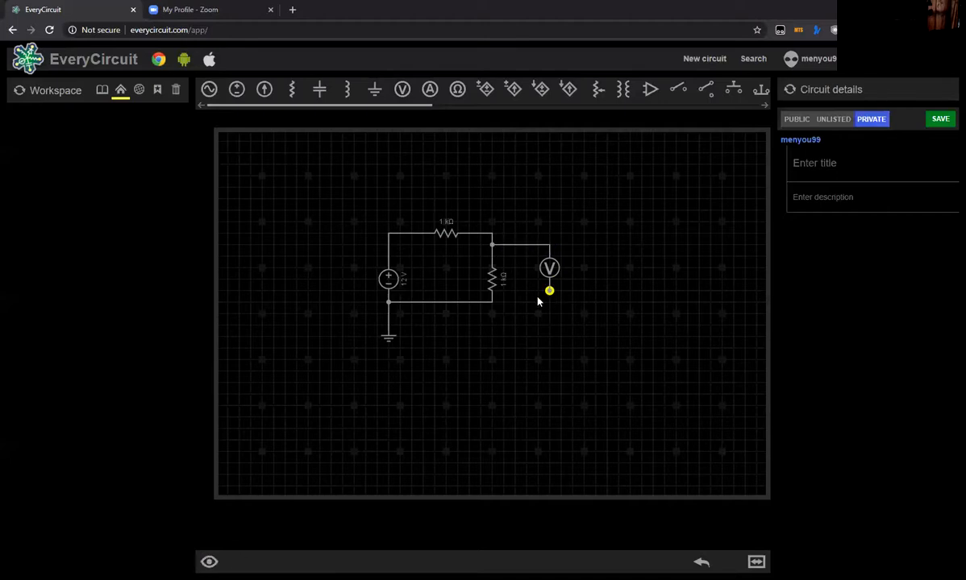
left_click(491, 301)
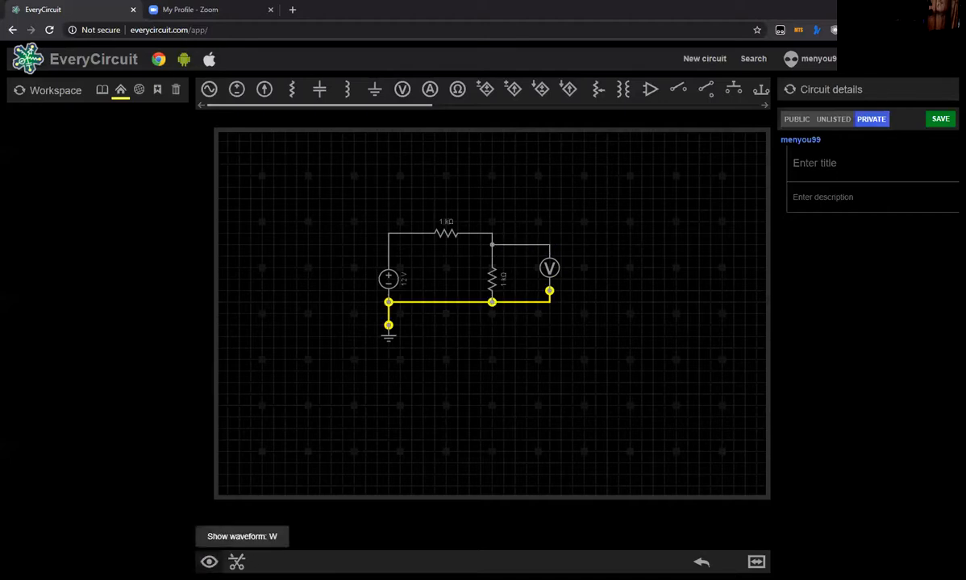
- Run the transient simulation with waveforms shown for the ground node and the node between the two resistors
left_click(208, 561)
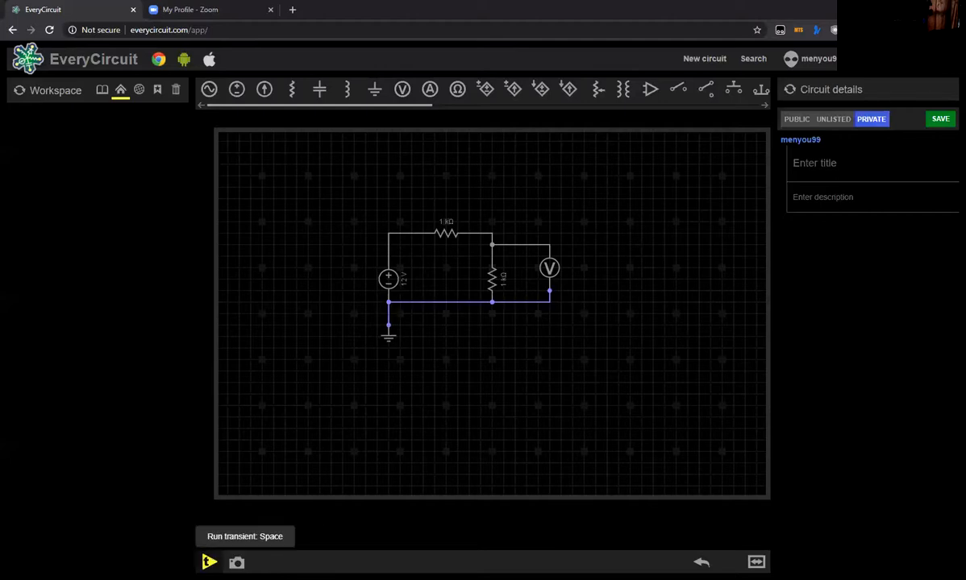
left_click(209, 562)
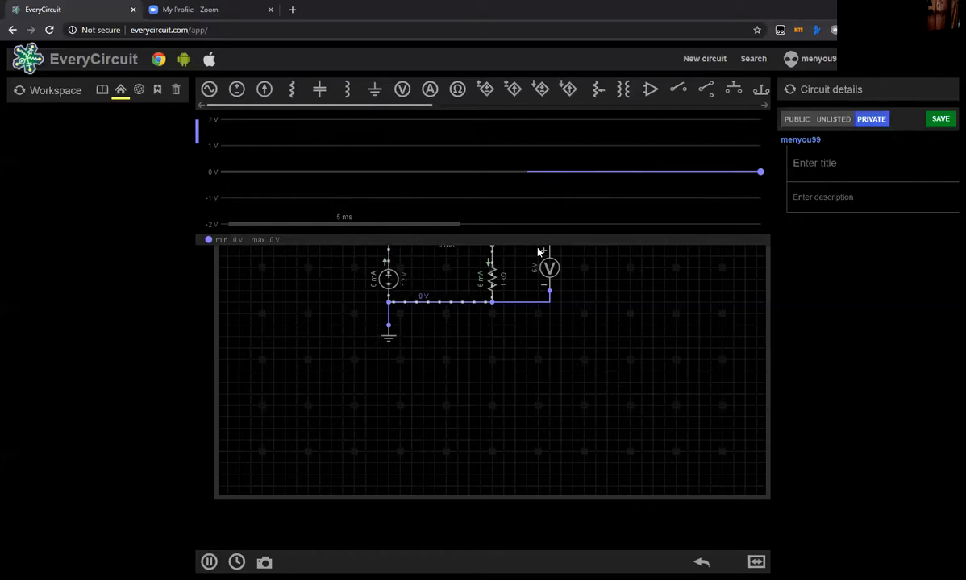
left_click_drag(527, 393, 522, 441)
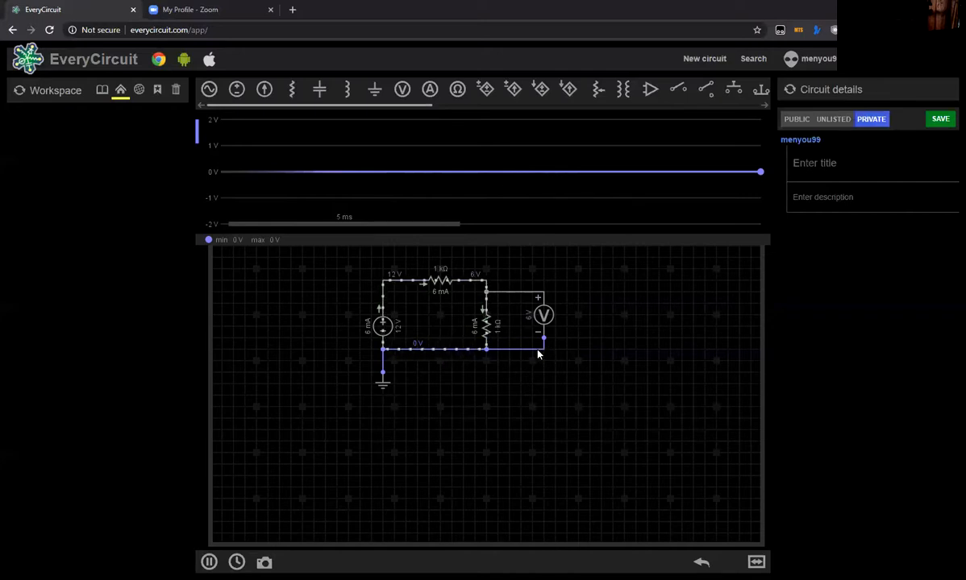
left_click(522, 293)
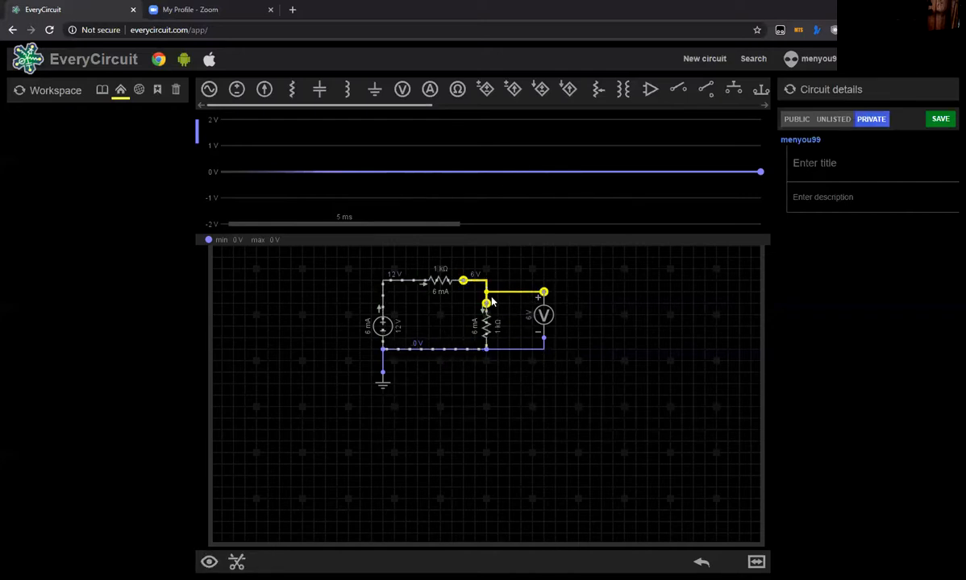
left_click(208, 562)
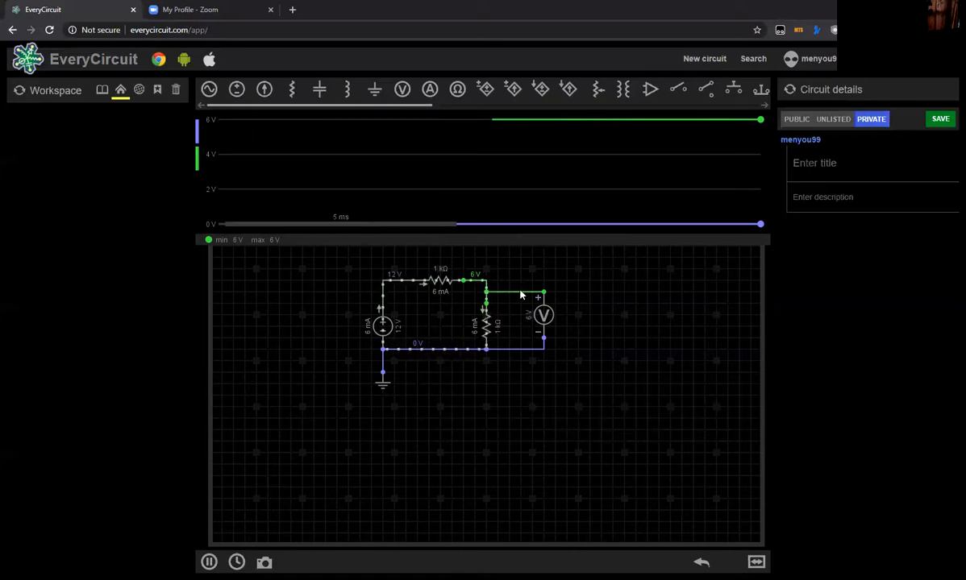
- Collapse the waveform plot, and pause and reset the simulation
left_click(412, 157)
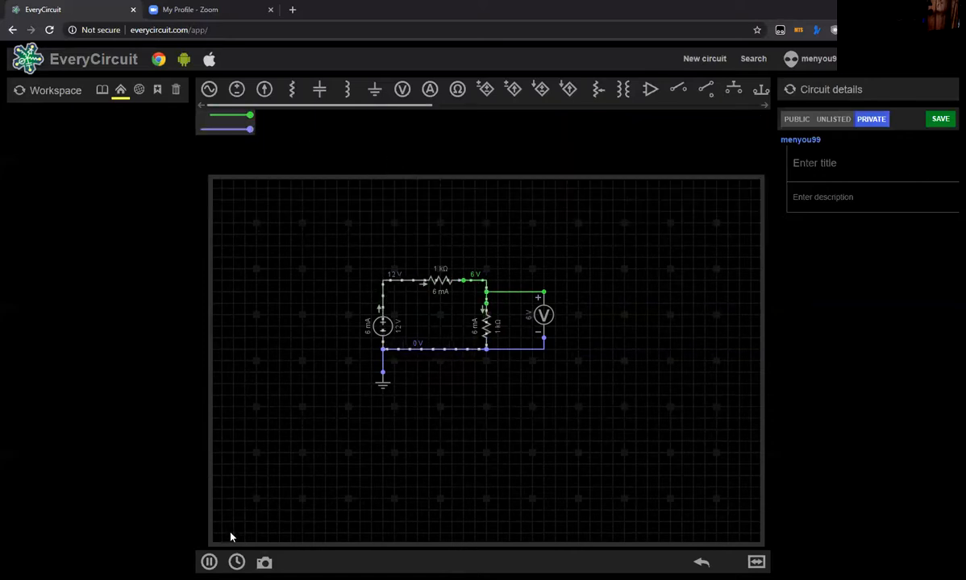
left_click(208, 562)
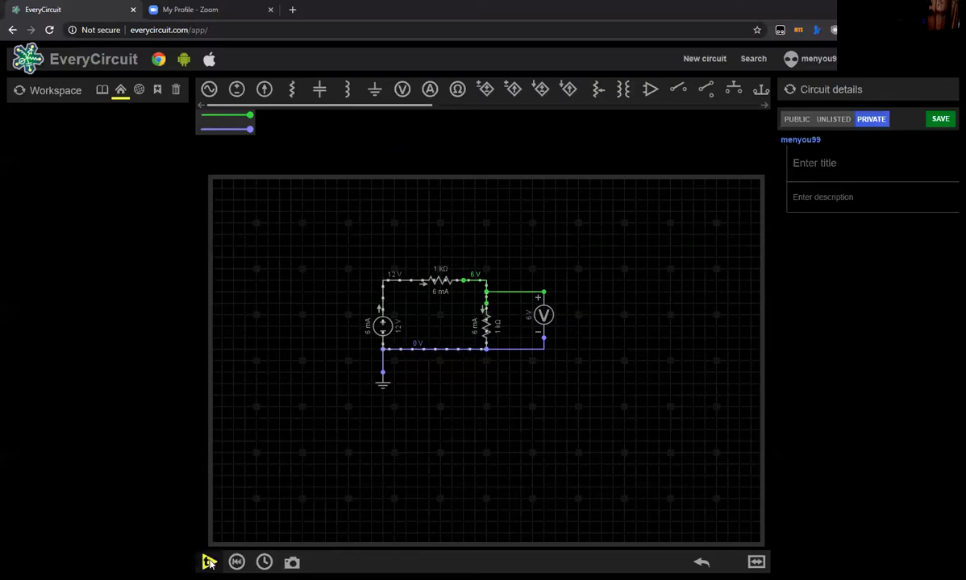
left_click(236, 562)
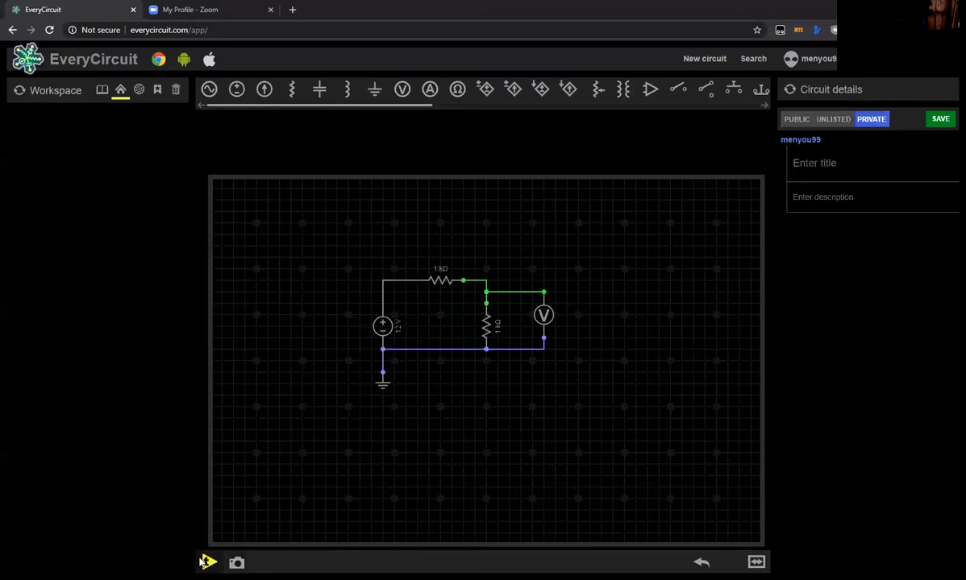
- Run the transient simulation, inspect the node between the source and the horizontal resistor, and stop the simulation
left_click(208, 562)
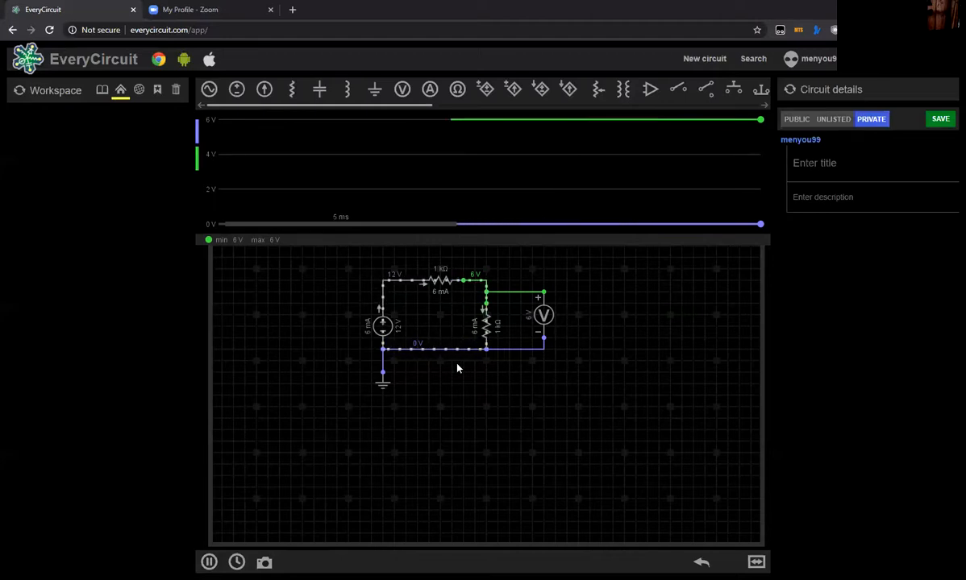
left_click(392, 300)
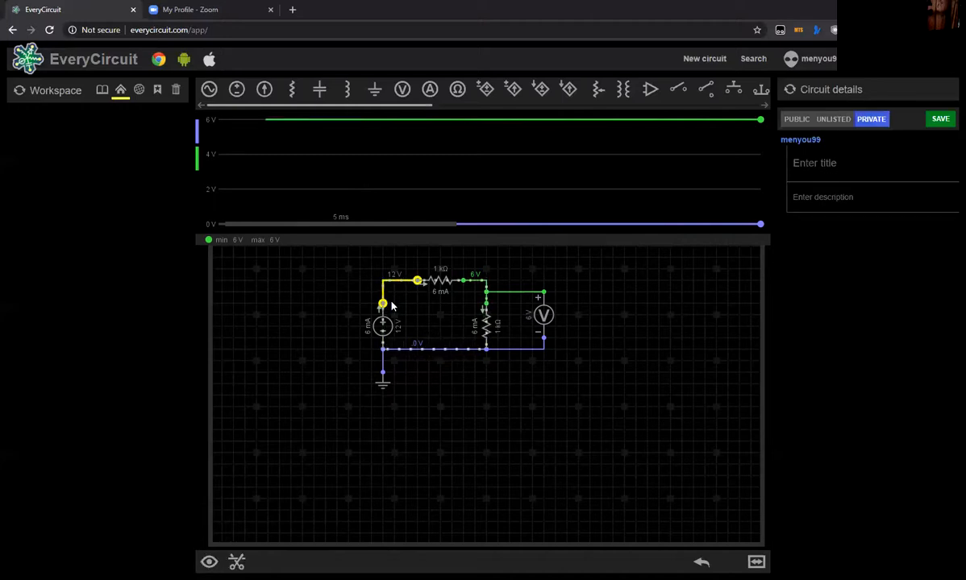
left_click(389, 284)
left_click(390, 282)
left_click(392, 282)
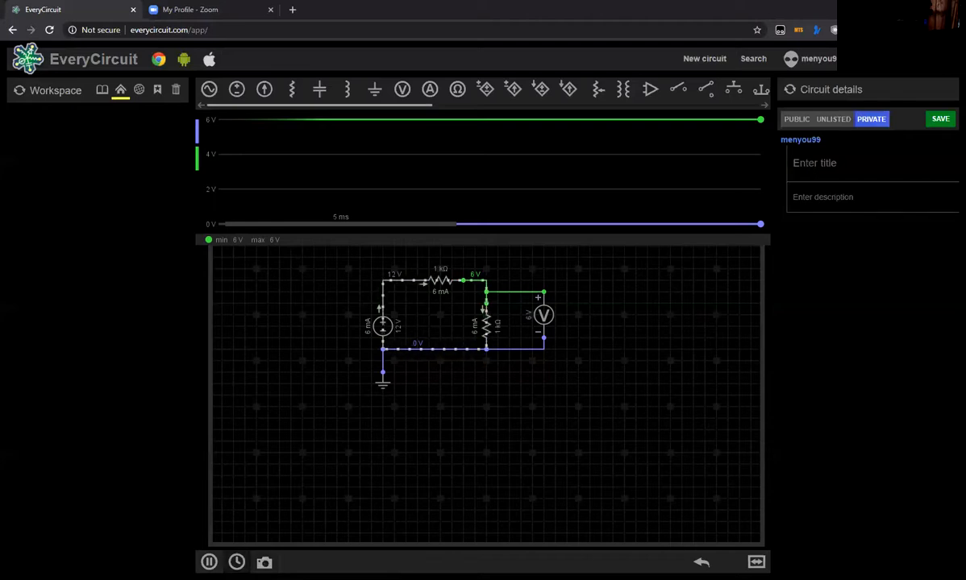
left_click(209, 562)
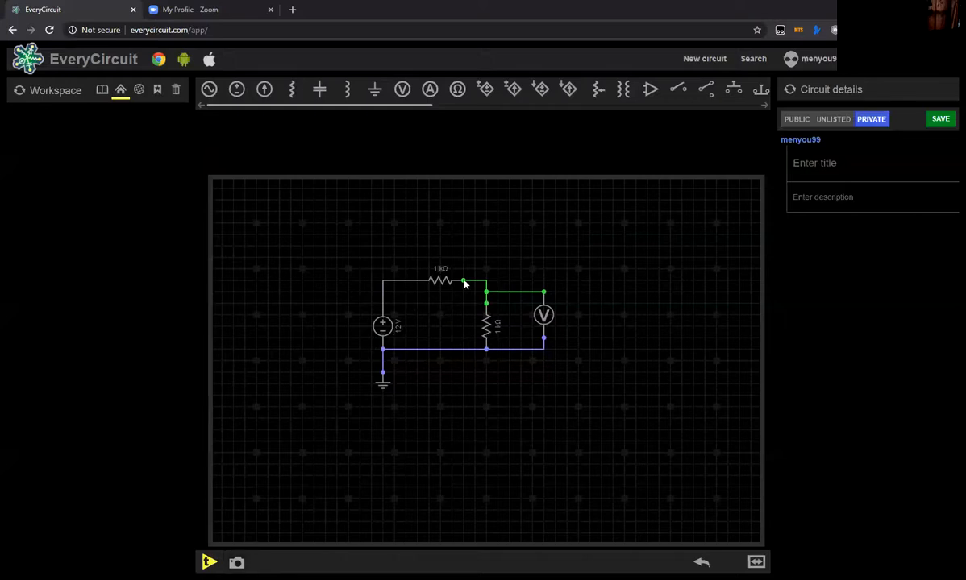
- Disconnect and delete the voltmeter beside the vertical resistor
left_click(545, 315)
left_click(292, 562)
left_click(546, 314)
left_click(545, 316)
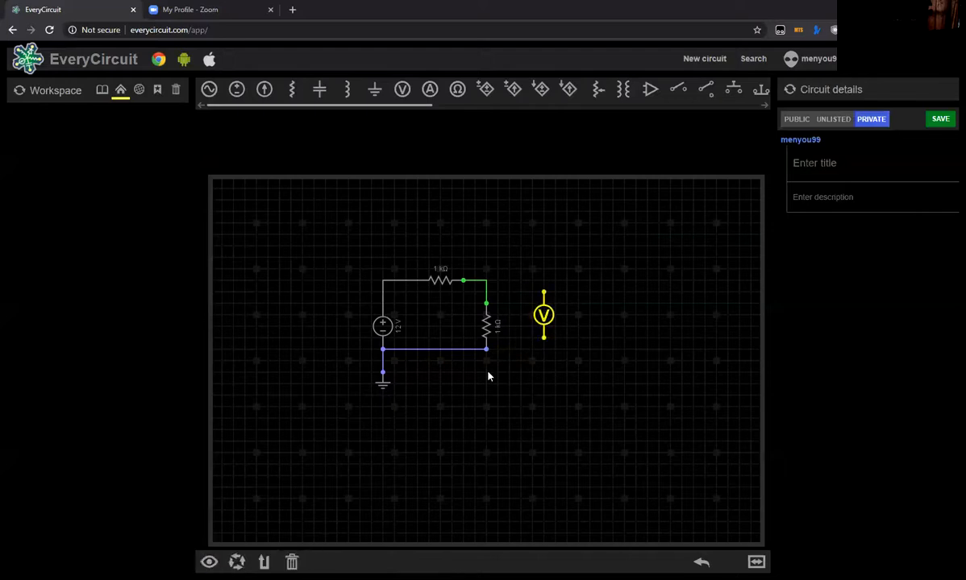
left_click(291, 562)
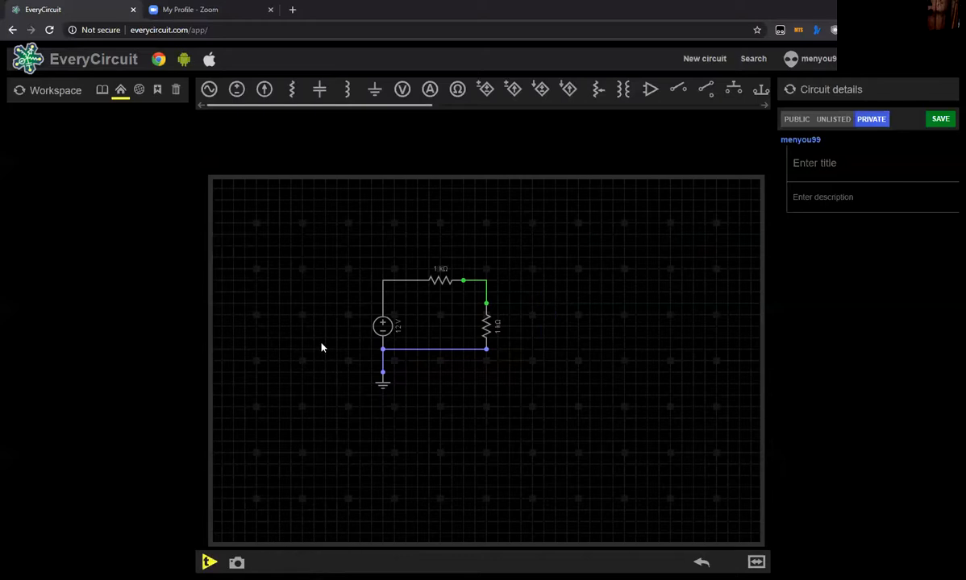
- Add a third resistor to the right of the vertical one and wire its upper end to the node between the existing resistors
left_click(292, 88)
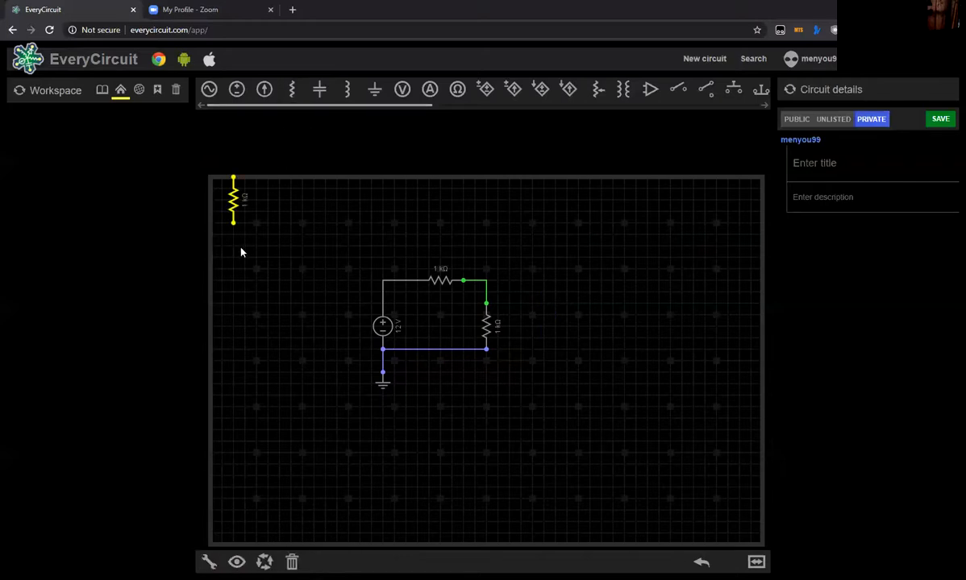
left_click_drag(234, 200, 467, 244)
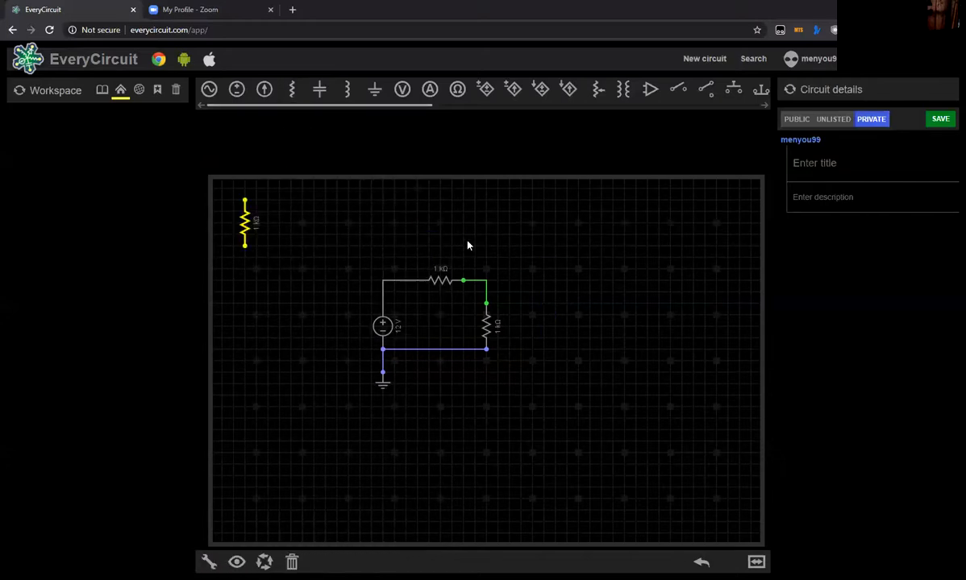
left_click_drag(323, 222, 344, 228)
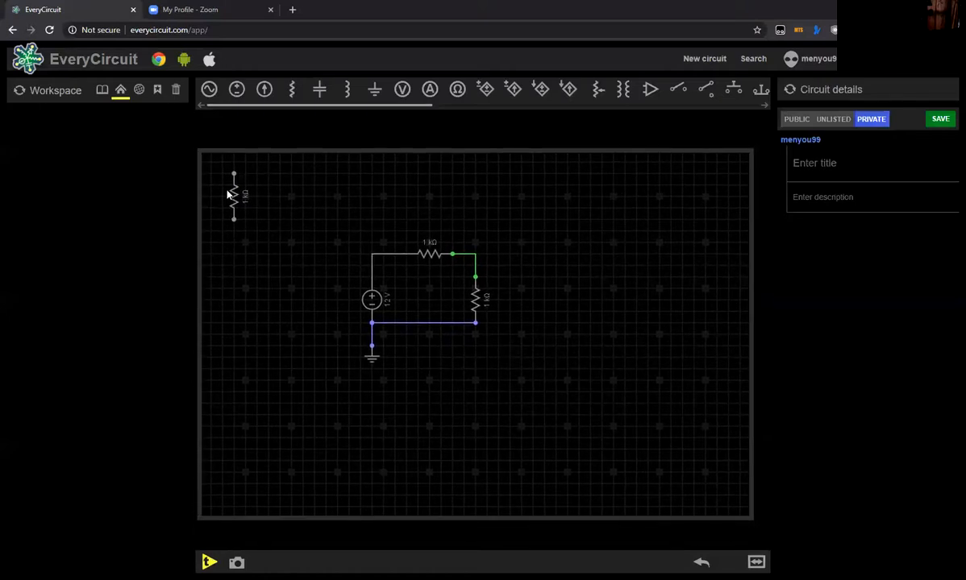
left_click_drag(236, 196, 343, 208)
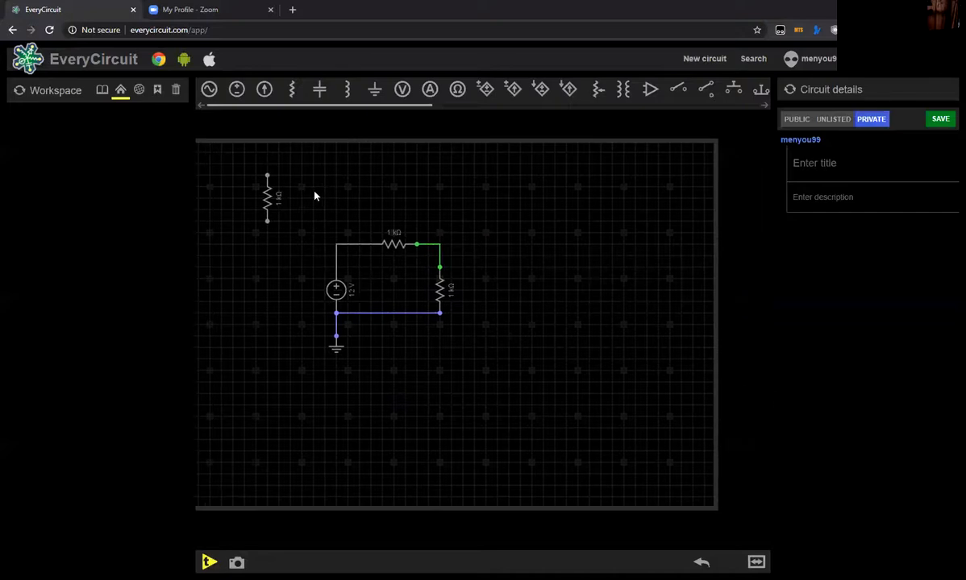
left_click_drag(269, 202, 504, 284)
left_click(497, 257)
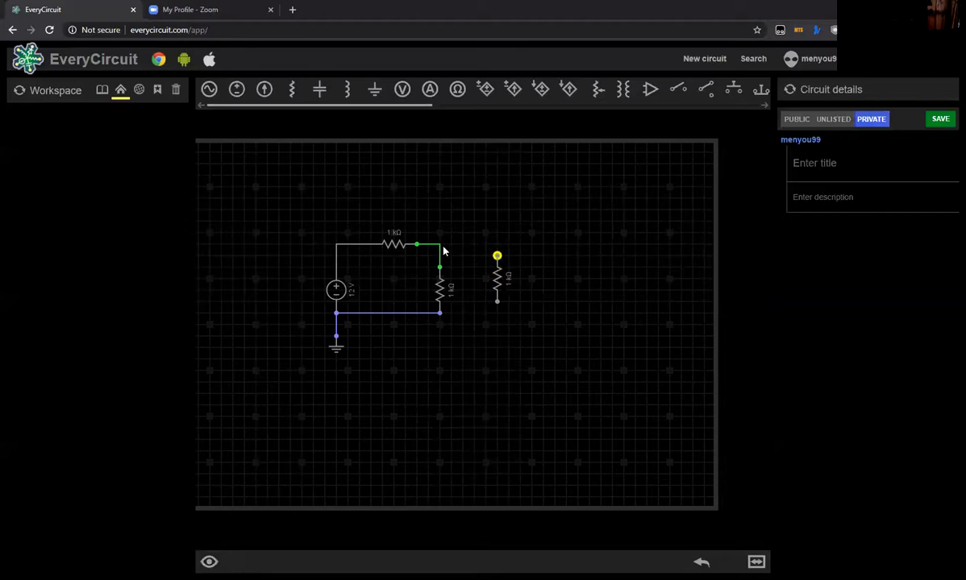
left_click(439, 252)
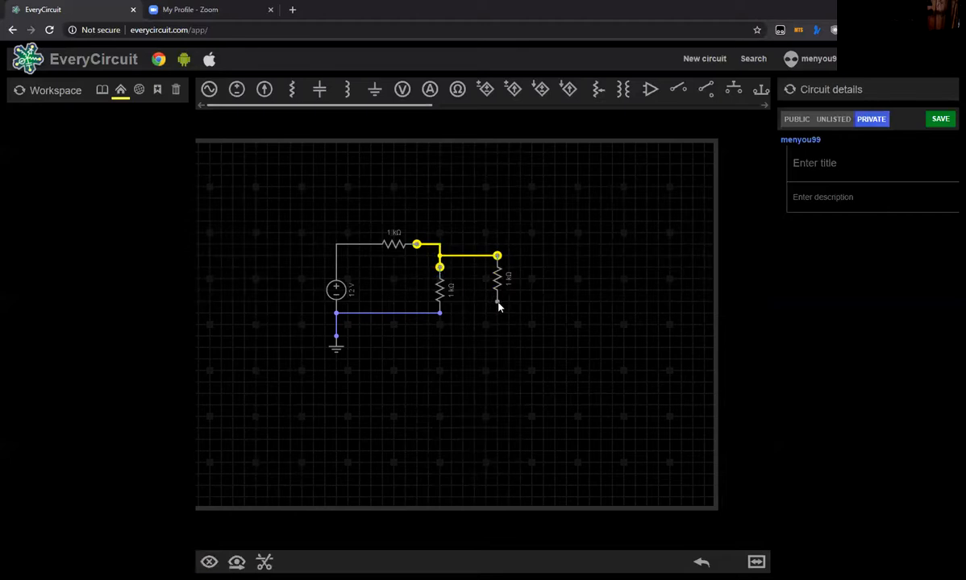
left_click(498, 303)
left_click(476, 301)
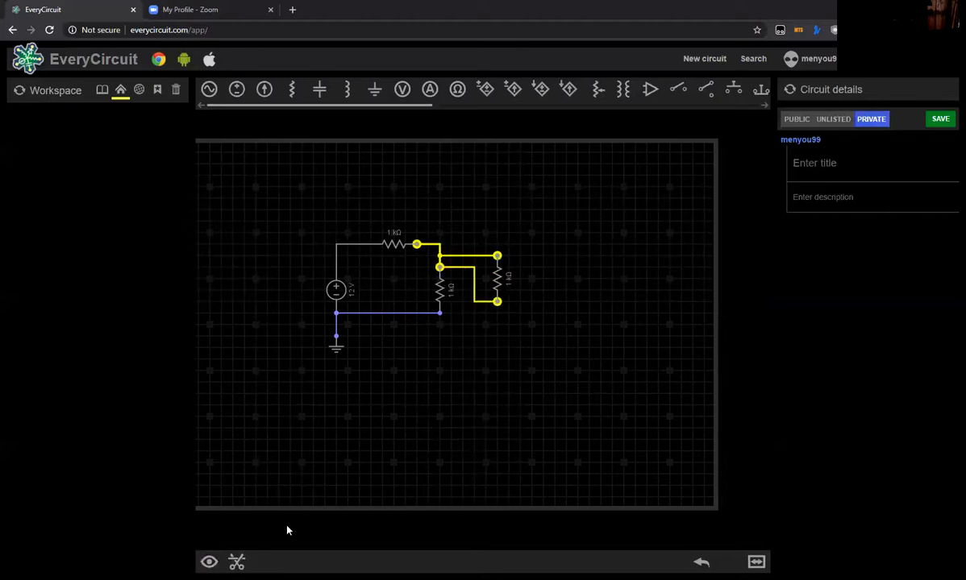
left_click(478, 304)
left_click(236, 561)
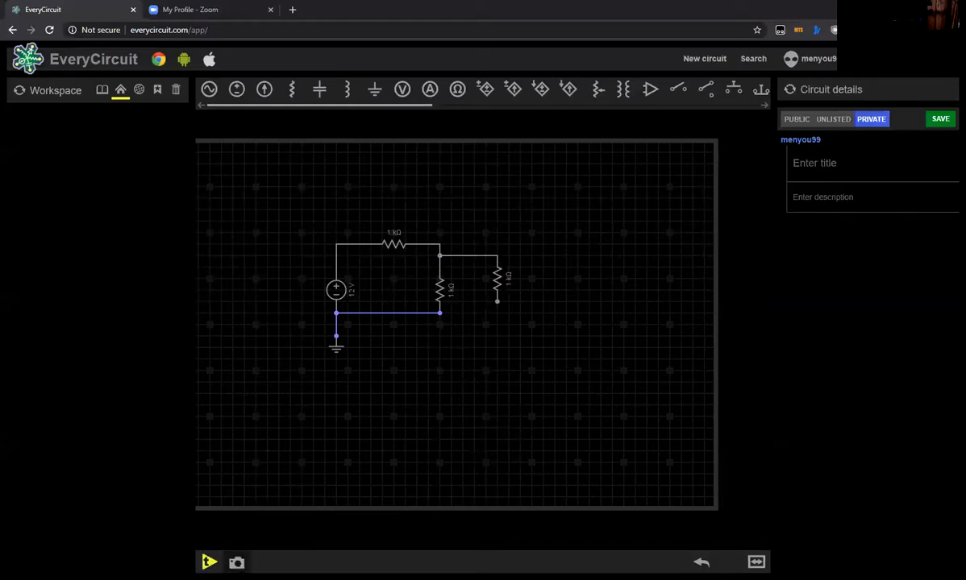
- Wire the new resistor's lower end to the ground-side end of the original vertical resistor
left_click(497, 302)
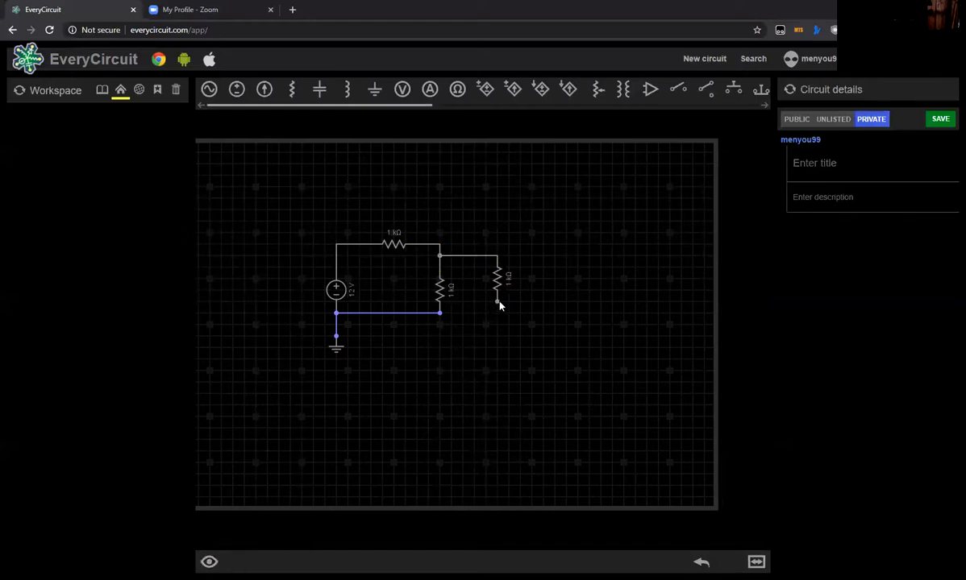
left_click(438, 314)
- Set the horizontal resistor's resistance to 10 kΩ
left_click(394, 243)
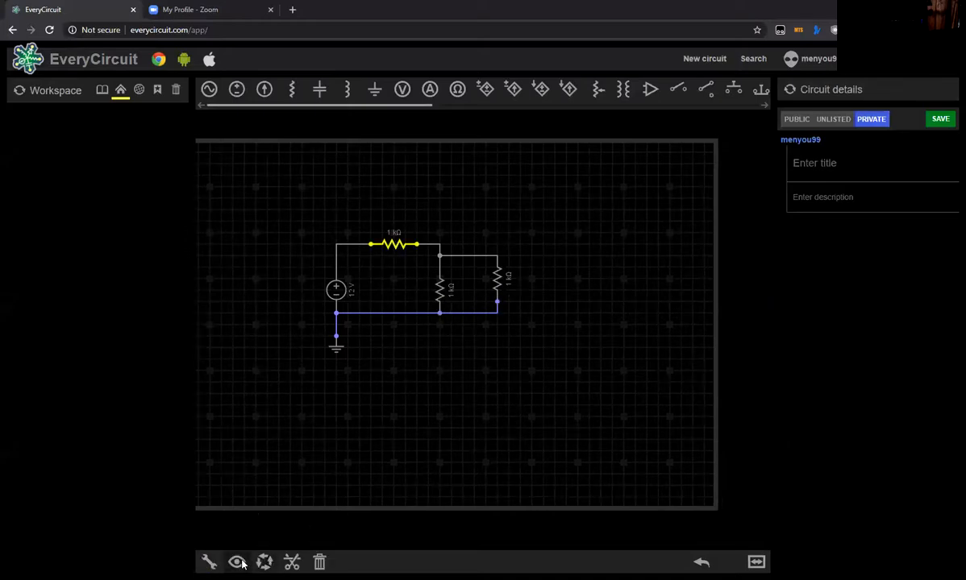
left_click(209, 562)
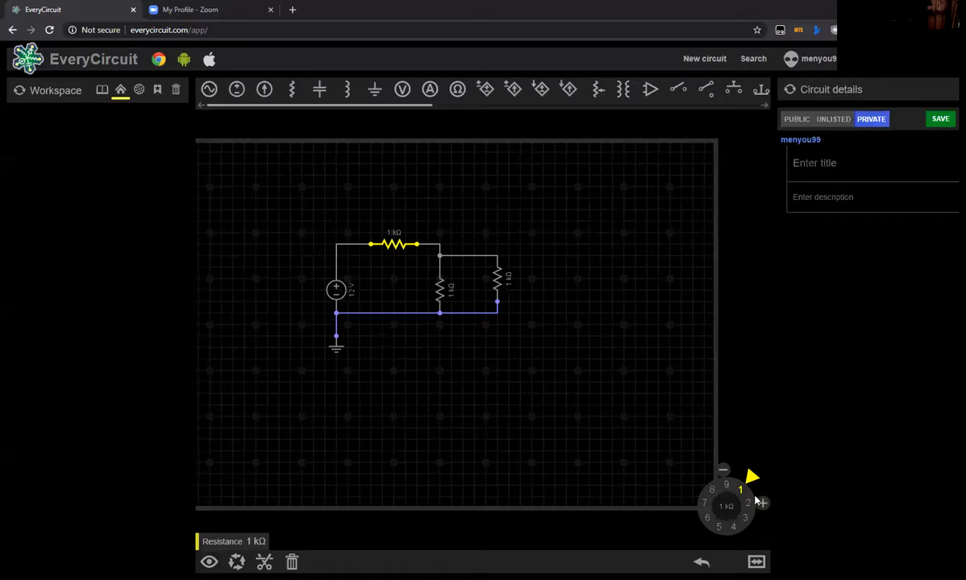
mouse_move(750, 476)
left_mouse_down()
mouse_move(761, 513)
mouse_move(739, 539)
mouse_move(697, 528)
mouse_move(694, 498)
mouse_move(707, 472)
mouse_move(723, 481)
mouse_move(749, 476)
left_mouse_up()
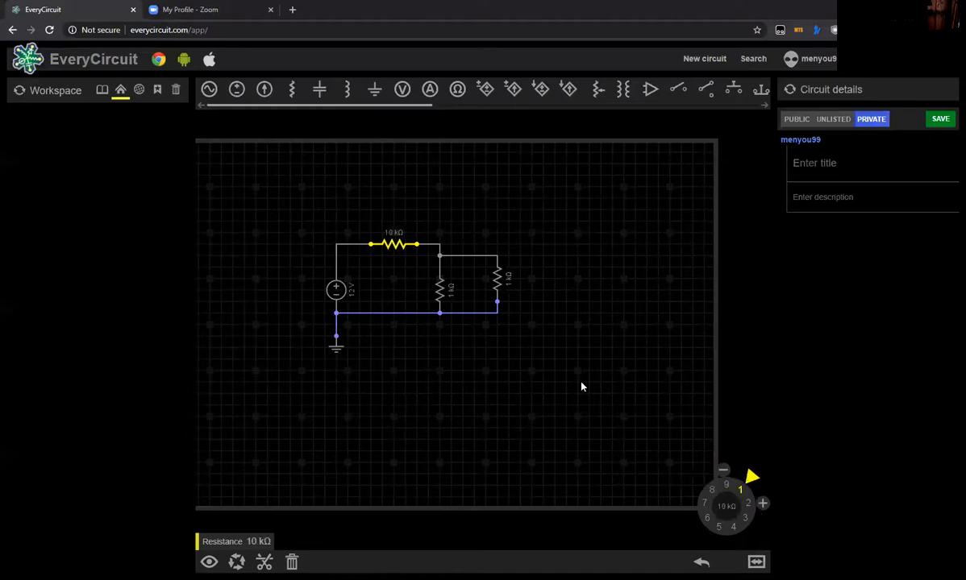
- Turn on waveform display for the middle vertical resistor
left_click(443, 291)
left_click(441, 296)
left_click(237, 561)
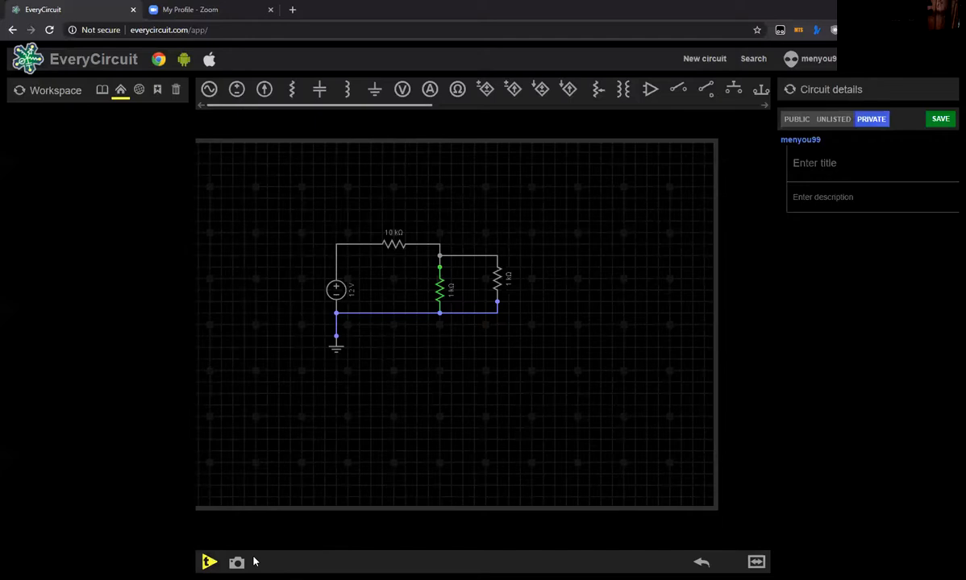
- Set the horizontal resistor's resistance to 5 kΩ
left_click(394, 242)
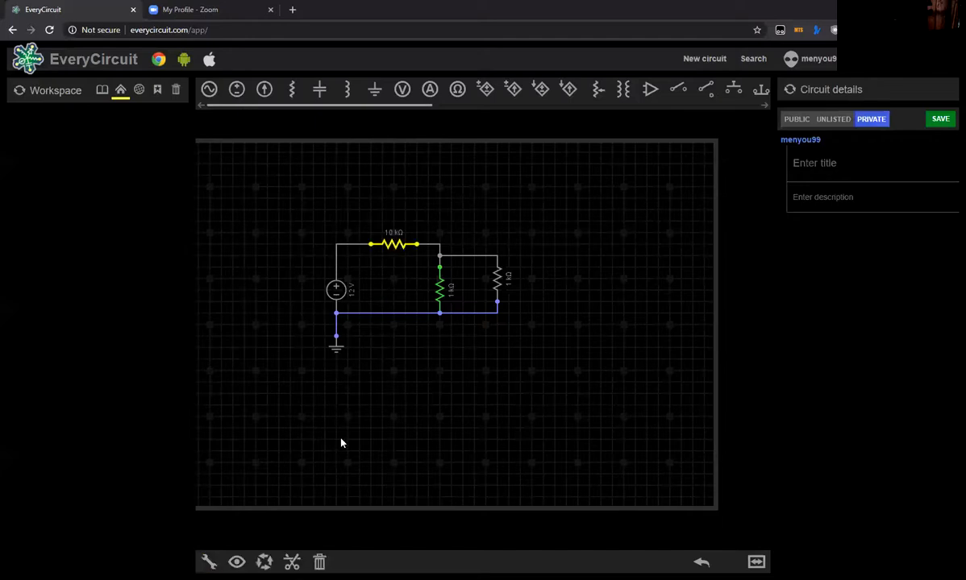
left_click(208, 562)
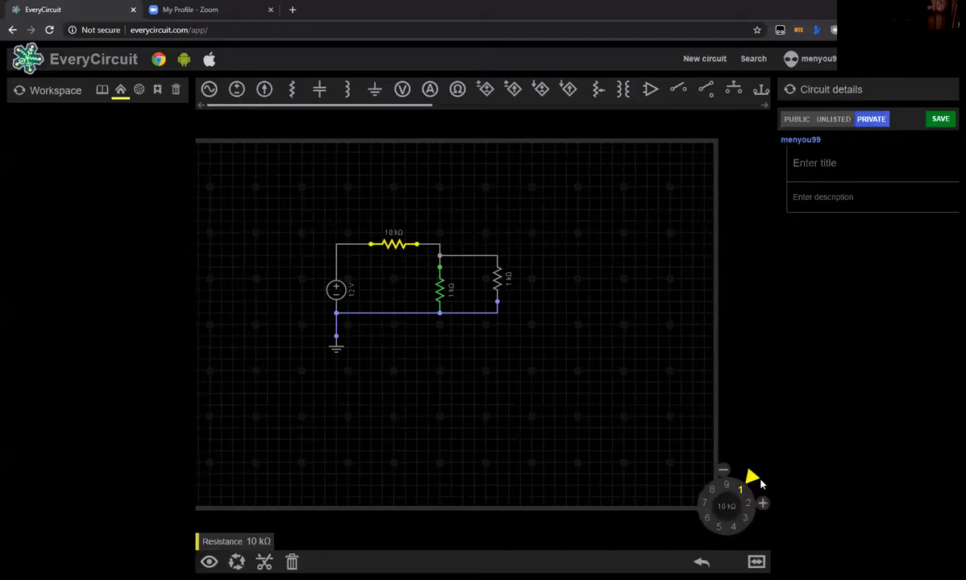
left_click_drag(750, 477, 720, 538)
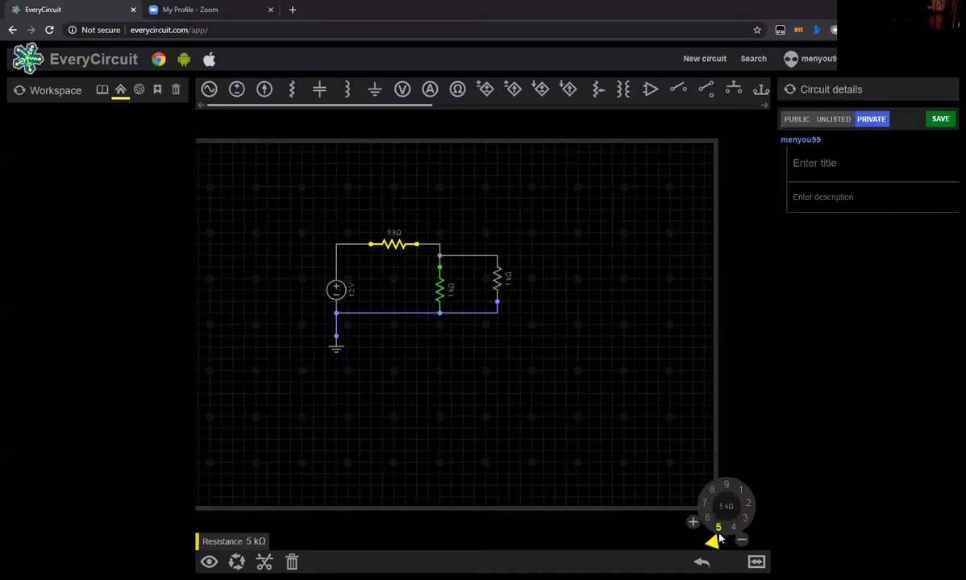
- Set the middle vertical resistor's resistance to 10 kΩ
left_click(436, 296)
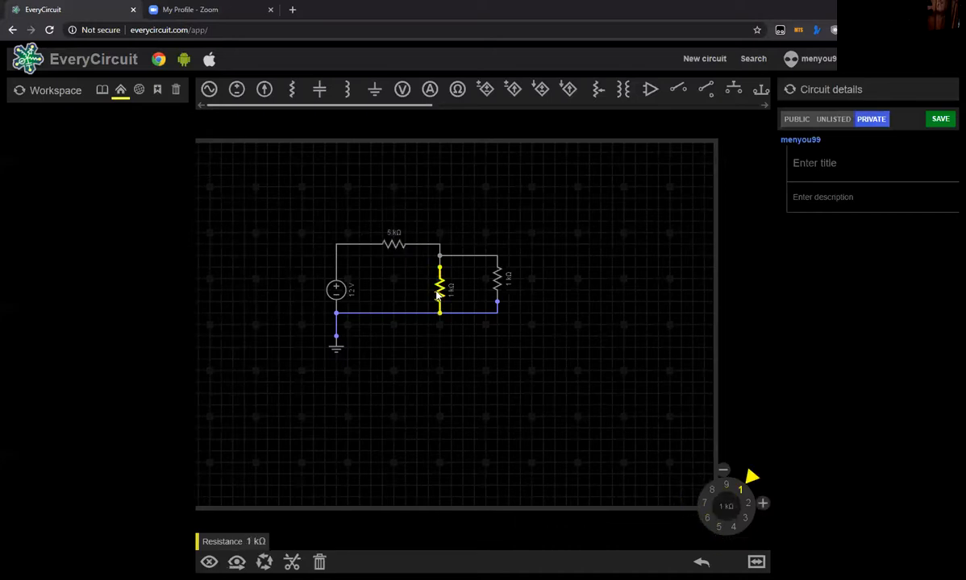
left_click_drag(748, 478, 760, 496)
left_click(760, 496)
left_click(759, 494)
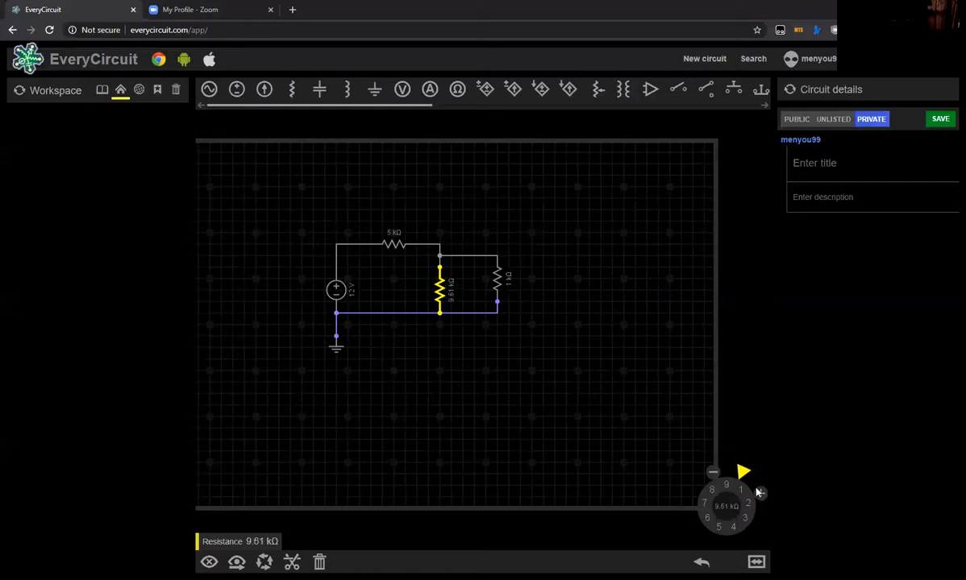
left_click_drag(743, 470, 752, 476)
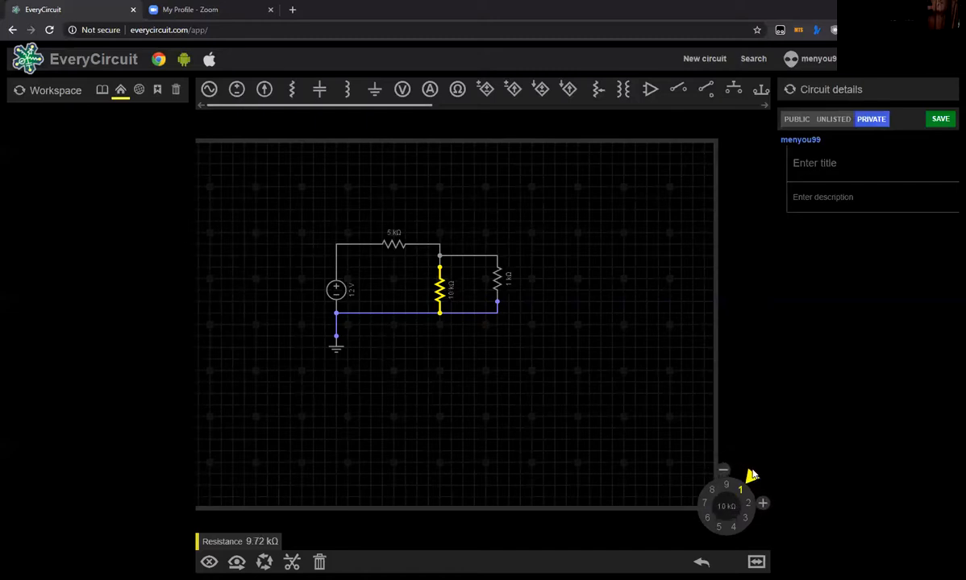
left_click(762, 505)
left_click(723, 475)
left_click(763, 504)
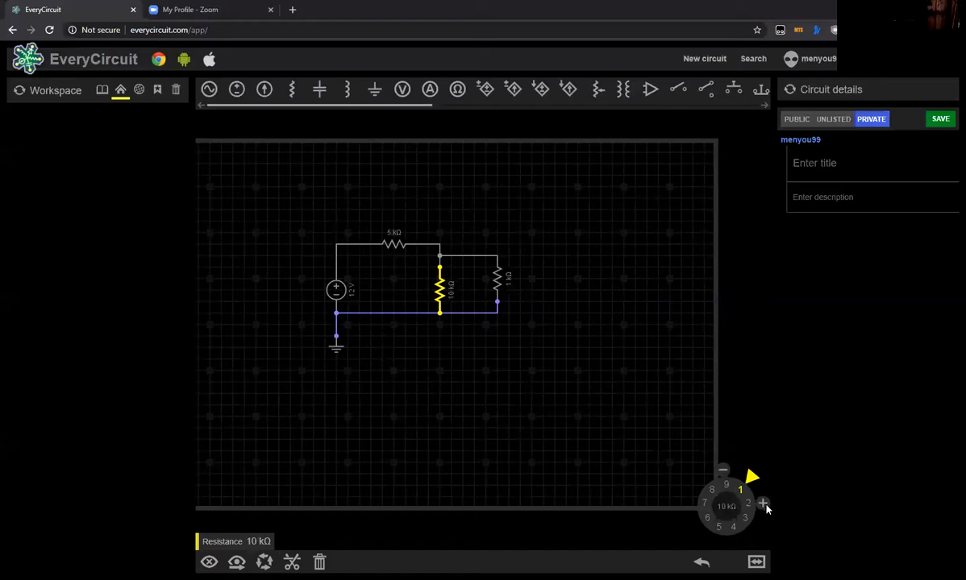
- Set the newly added parallel resistor's resistance to 10 kΩ
left_click(498, 298)
mouse_move(750, 478)
left_mouse_down()
mouse_move(758, 518)
mouse_move(696, 537)
mouse_move(688, 511)
mouse_move(699, 478)
mouse_move(754, 463)
left_mouse_up()
left_click(755, 465)
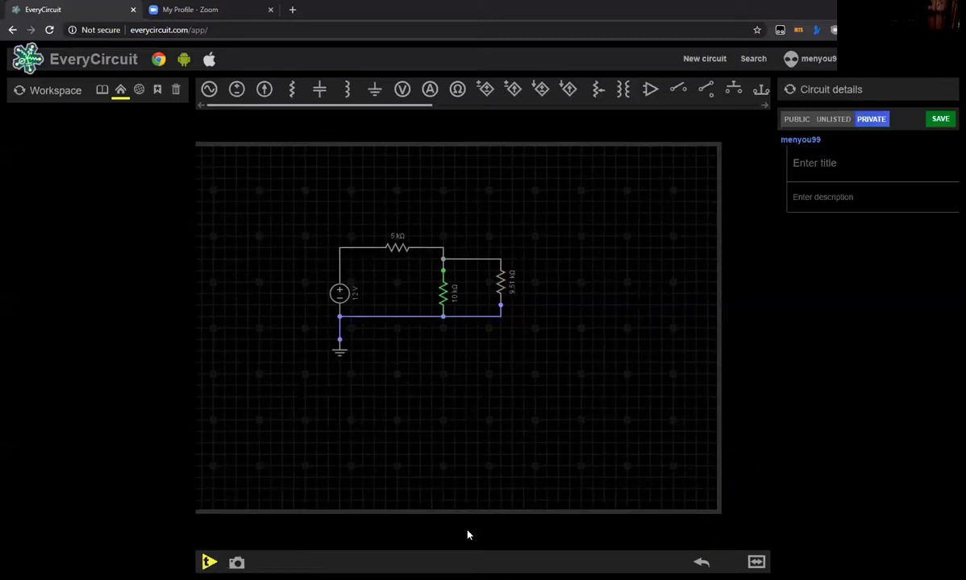
left_click(500, 286)
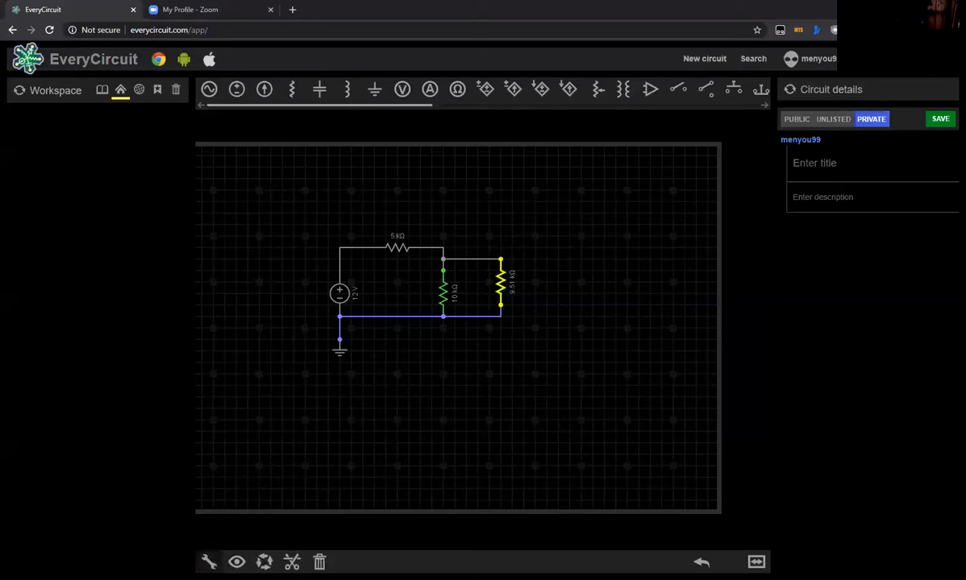
left_click(209, 562)
left_click(766, 491)
left_click(761, 489)
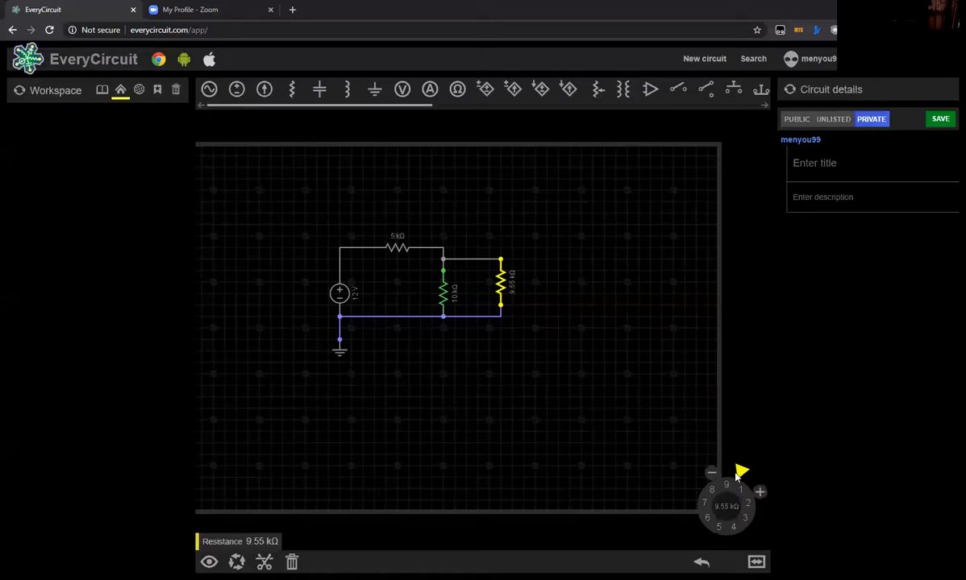
left_click_drag(738, 467, 747, 474)
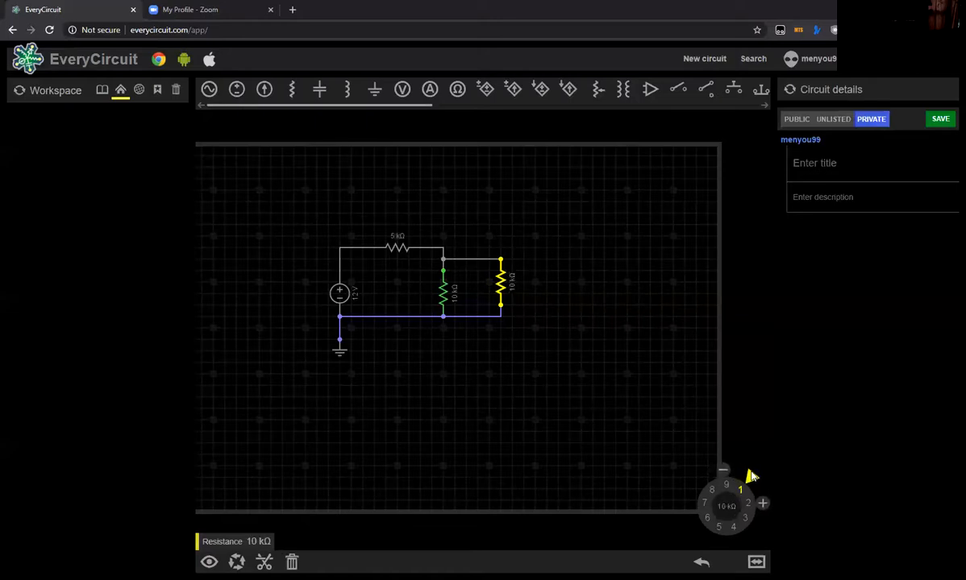
left_click(556, 386)
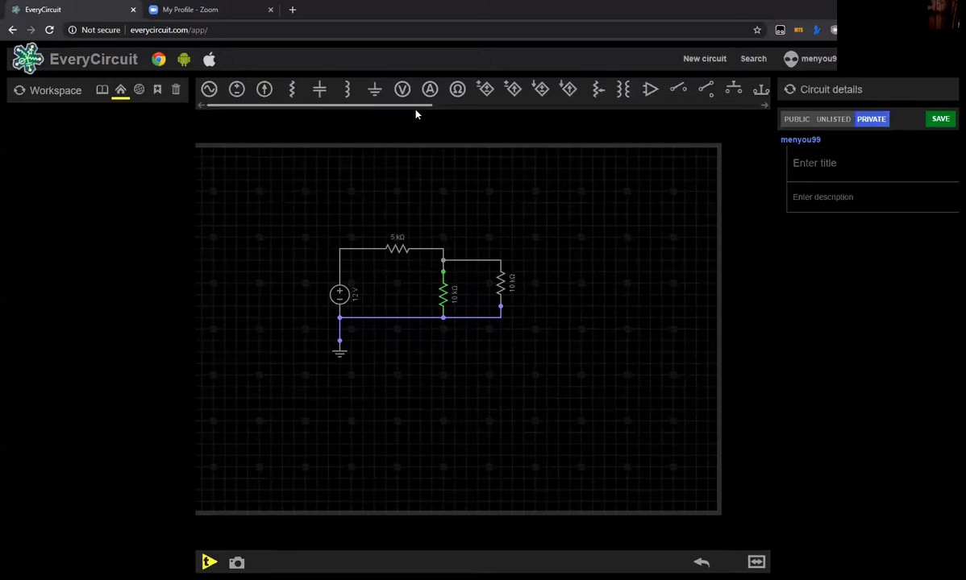
- Place an ohmmeter to the right of the newly added resistor and wire its upper terminal to that resistor's upper end
left_click(448, 93)
left_click(225, 169)
left_click_drag(229, 179, 562, 286)
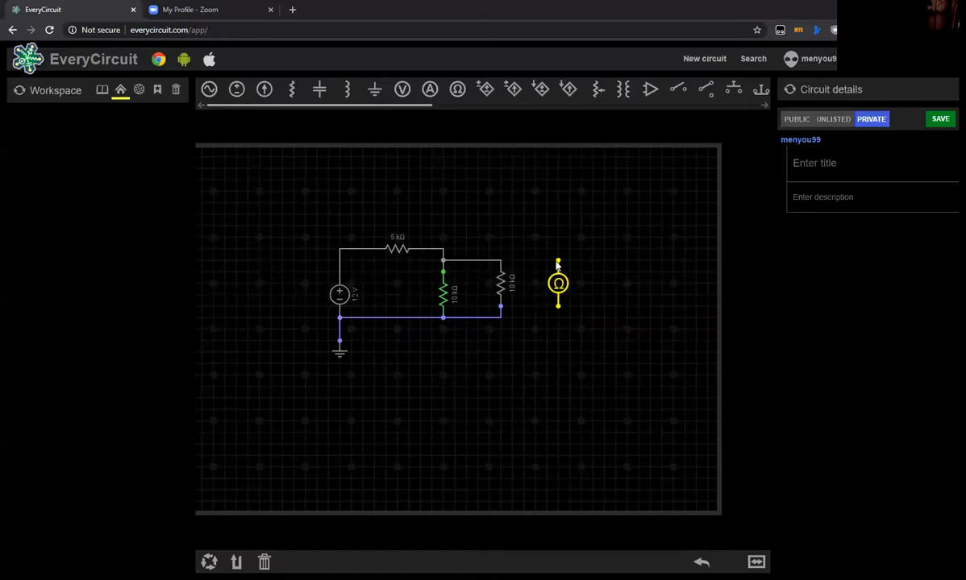
left_click(542, 264)
left_click(501, 265)
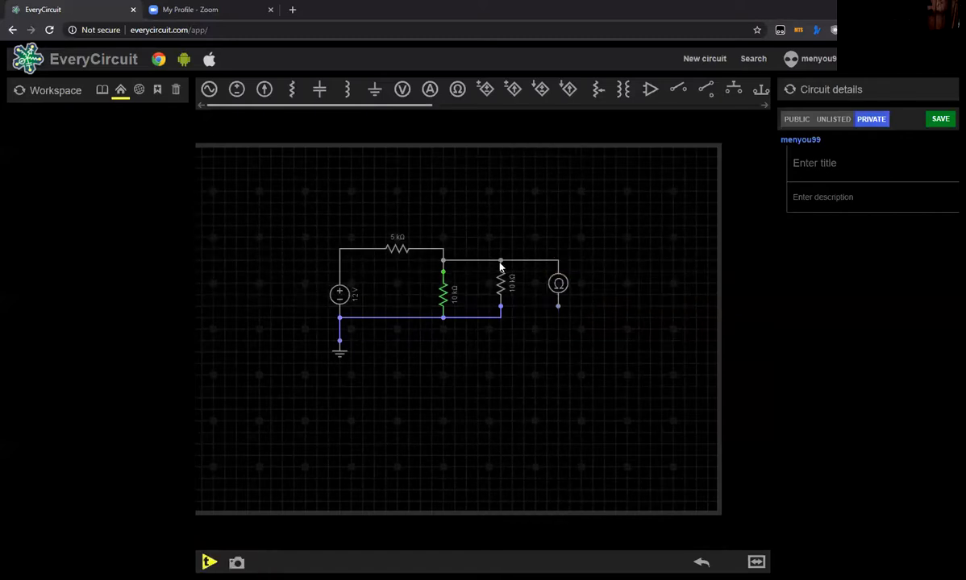
- Wire the ohmmeter's lower terminal to the lower end of the adjacent 10 kΩ resistor
left_click(560, 312)
left_click(514, 323)
left_click(559, 307)
left_click(500, 311)
left_click(499, 319)
left_click(558, 286)
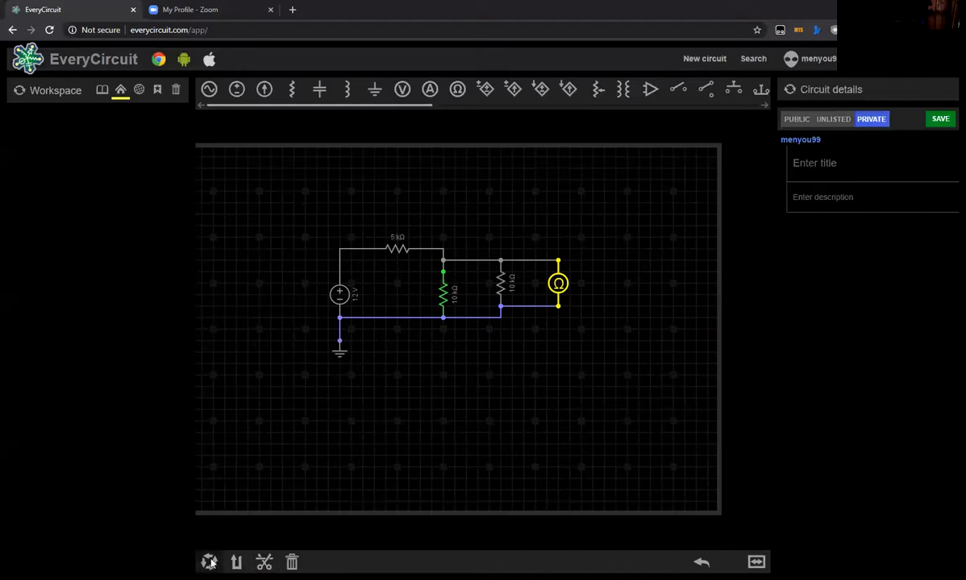
left_click(425, 445)
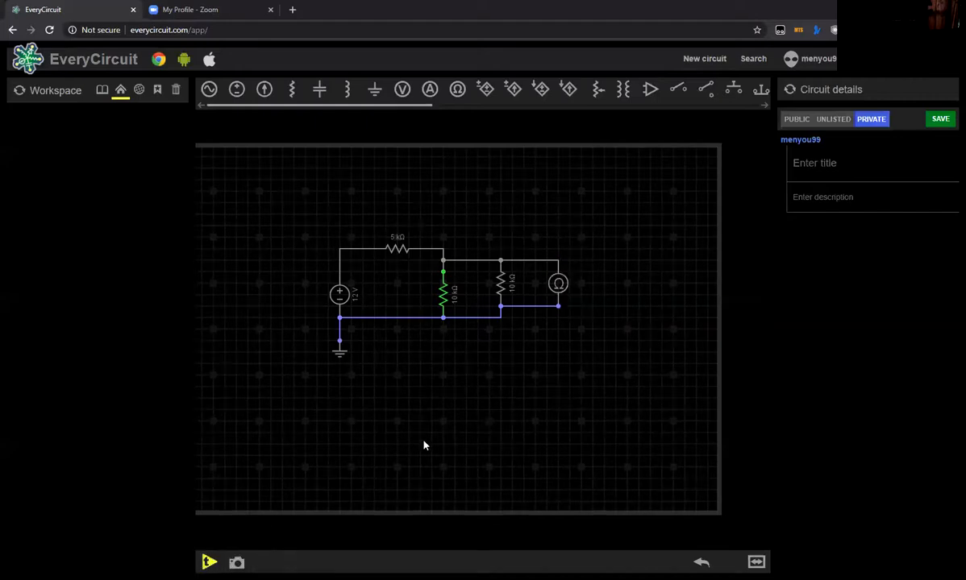
- Run the transient simulation to examine the ohmmeter reading and the currents through the parallel resistors
left_click_drag(274, 324, 307, 305)
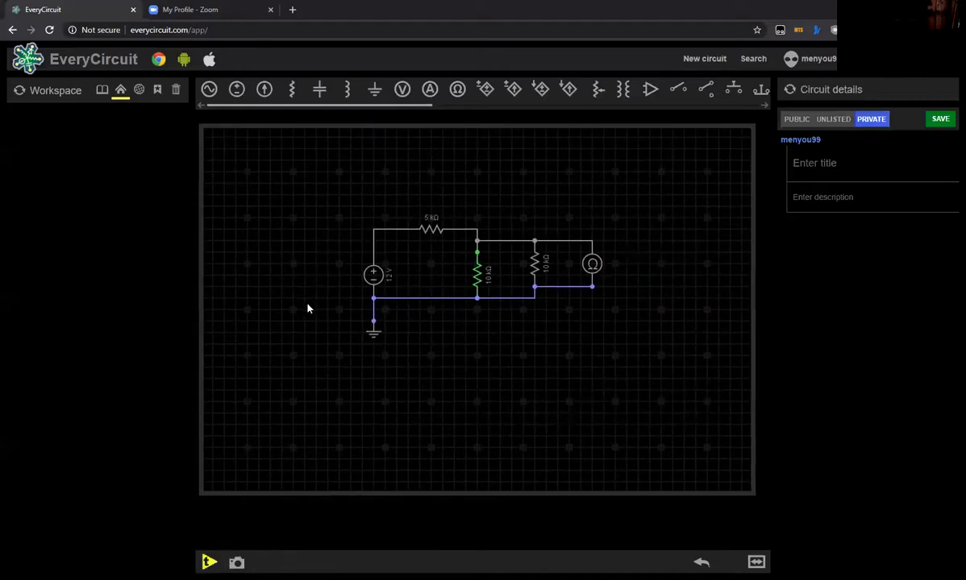
left_click(209, 562)
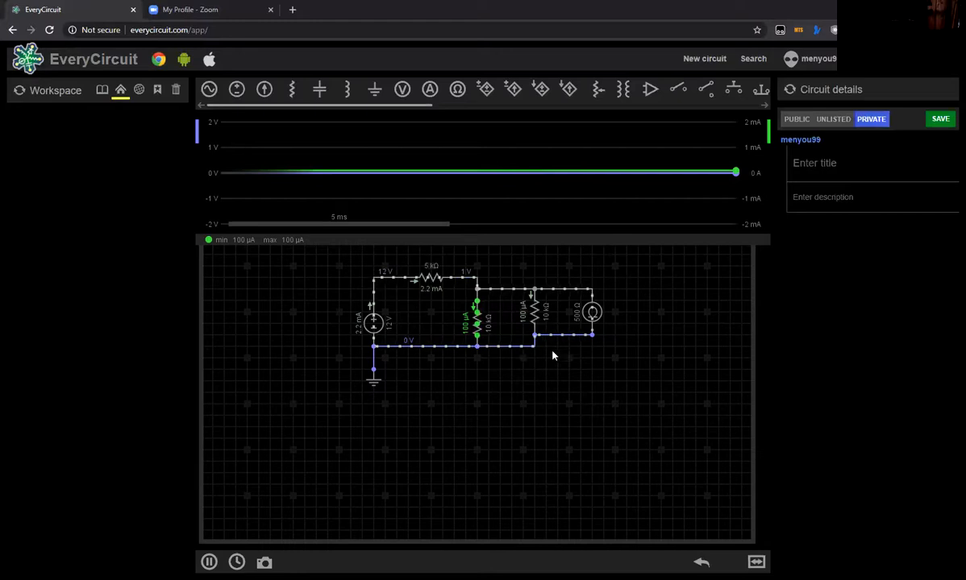
- Disconnect the ohmmeter from the rightmost 10 kΩ resistor and delete it from the circuit
left_click(590, 313)
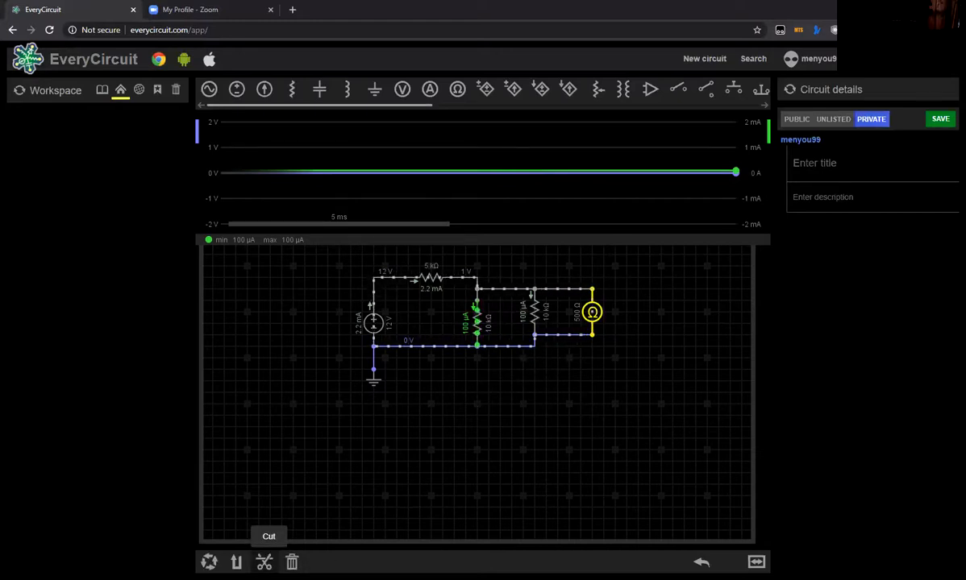
left_click(265, 561)
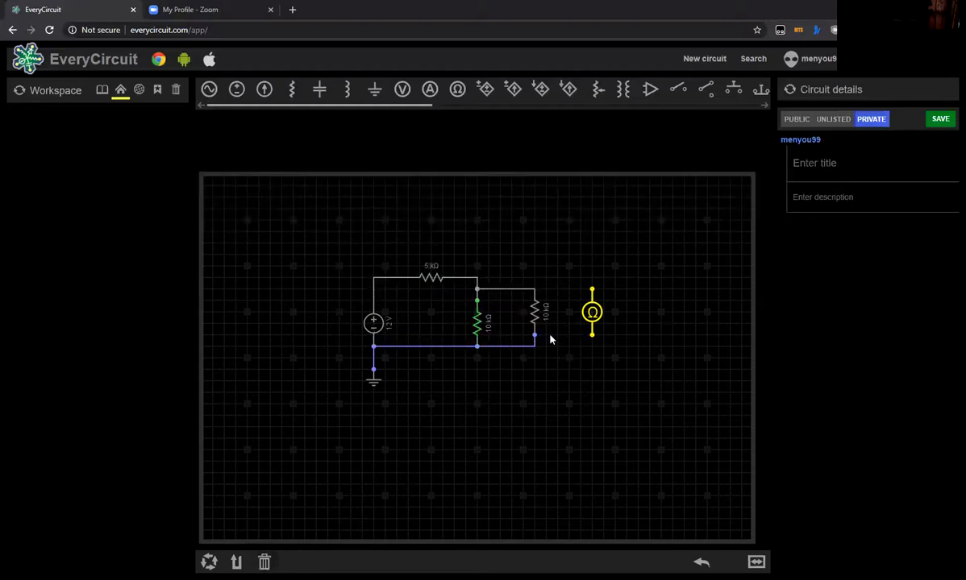
left_click(265, 562)
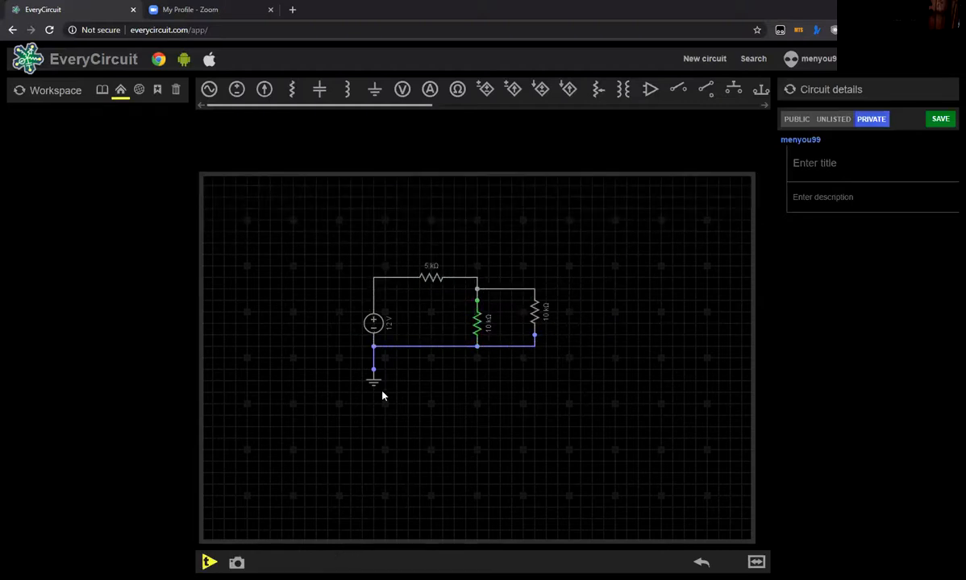
left_click(234, 90)
left_click_drag(224, 206, 275, 255)
left_click(270, 268)
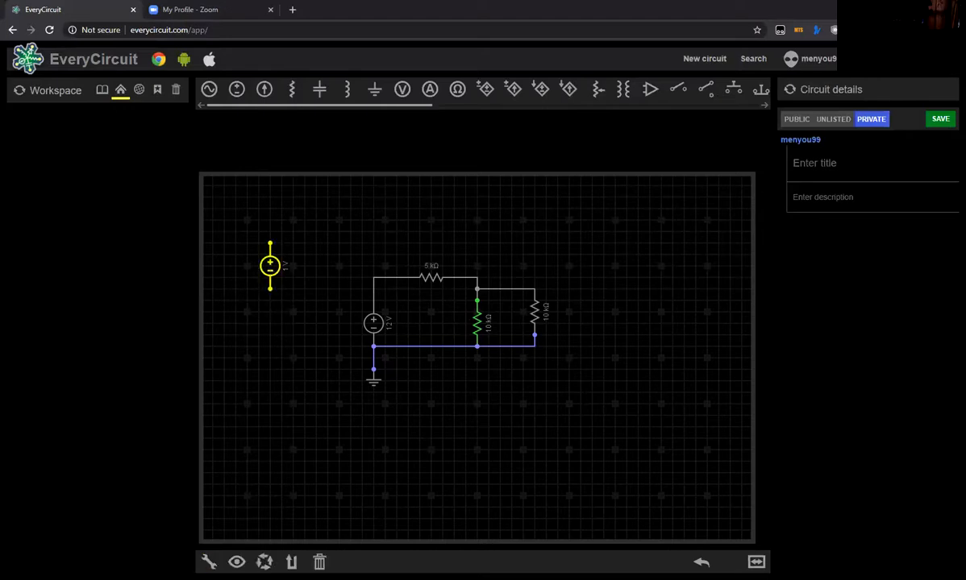
left_click(319, 561)
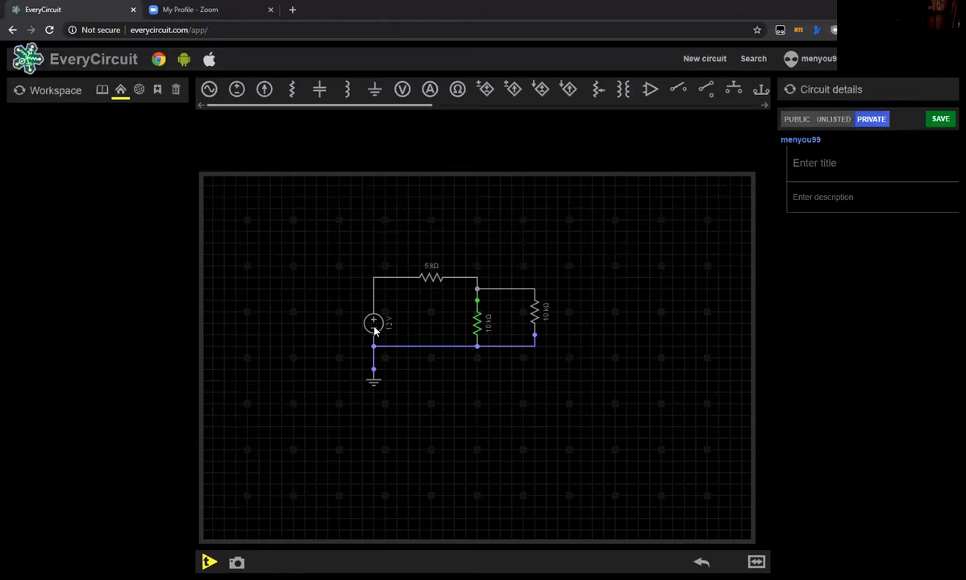
- Change the 12 V source to a sine wave with a frequency of 10 kHz
left_click(374, 326)
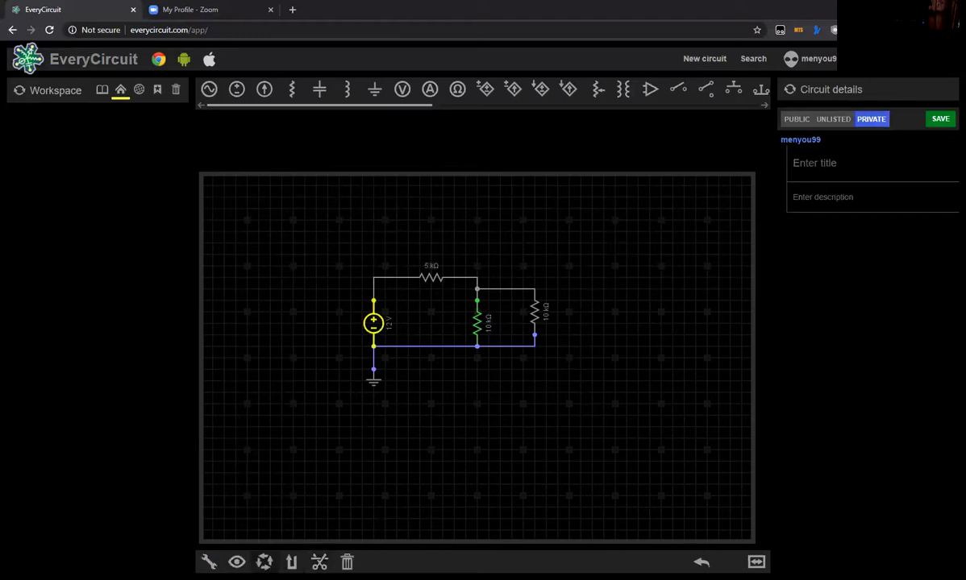
left_click(208, 561)
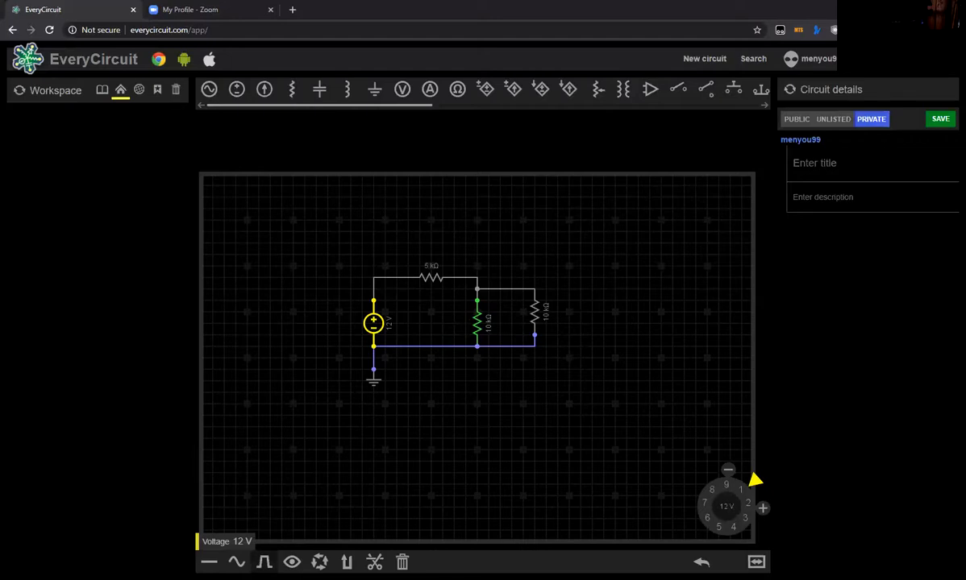
left_click(236, 561)
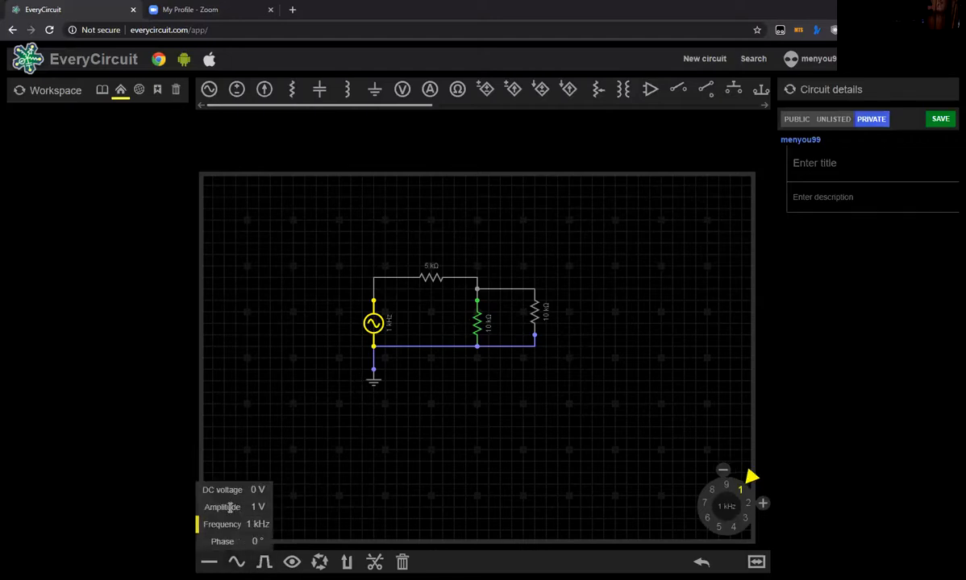
mouse_move(759, 490)
left_mouse_down()
mouse_move(764, 520)
mouse_move(726, 544)
mouse_move(695, 523)
mouse_move(712, 476)
mouse_move(748, 461)
mouse_move(763, 472)
left_mouse_up()
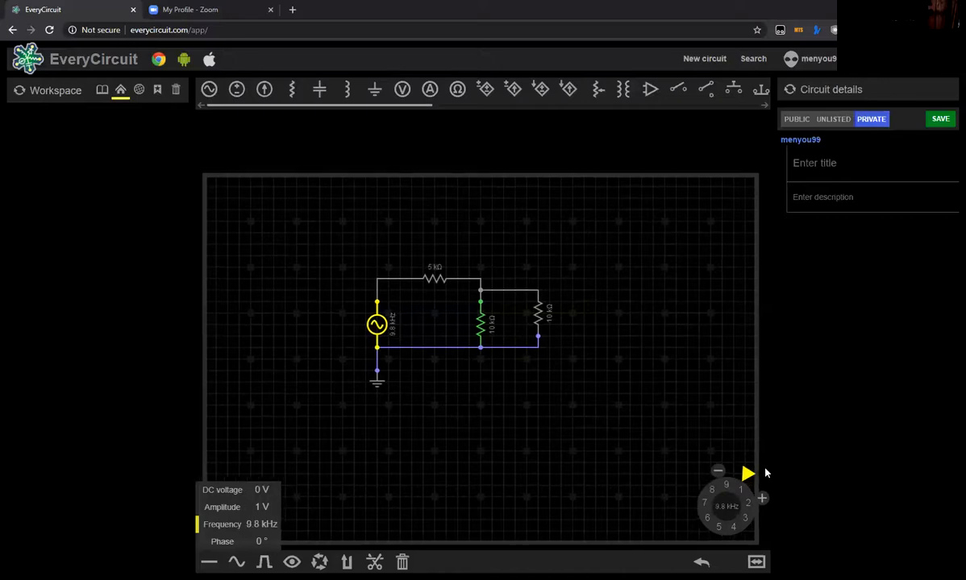
left_click(765, 474)
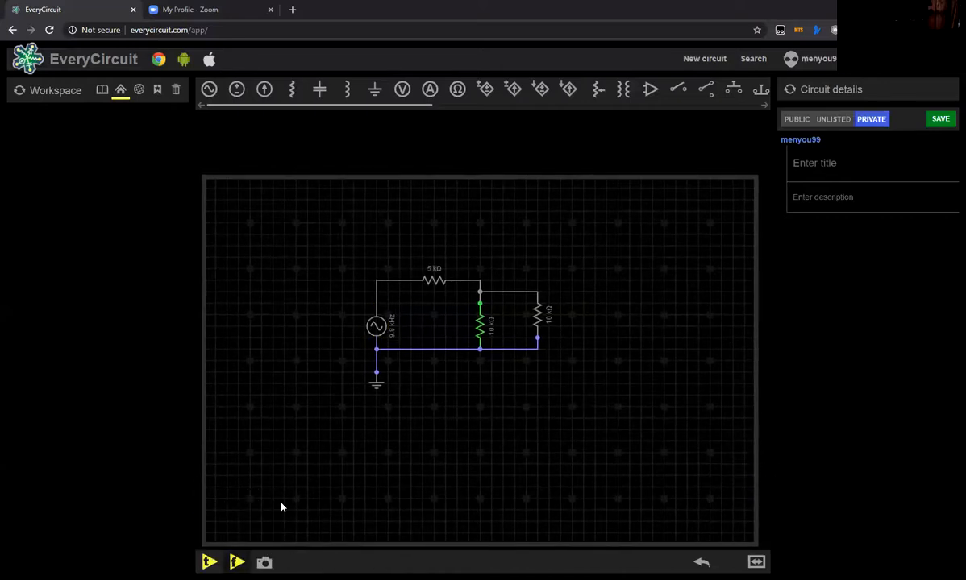
left_click(377, 324)
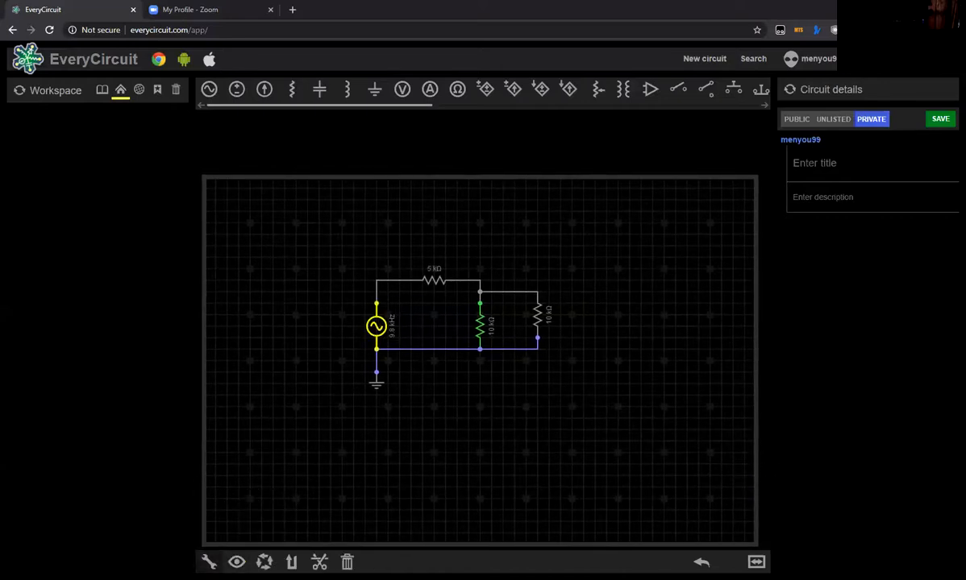
left_click(209, 562)
left_click_drag(707, 445, 751, 477)
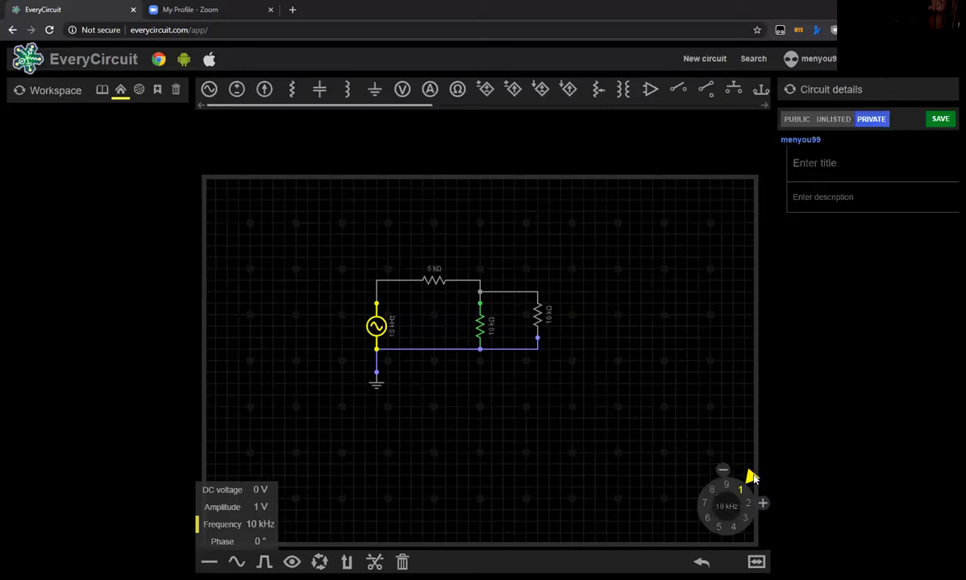
- Set the sine source's amplitude to 4 V
left_click(220, 506)
mouse_move(750, 477)
left_mouse_down()
mouse_move(758, 517)
mouse_move(739, 544)
left_mouse_up()
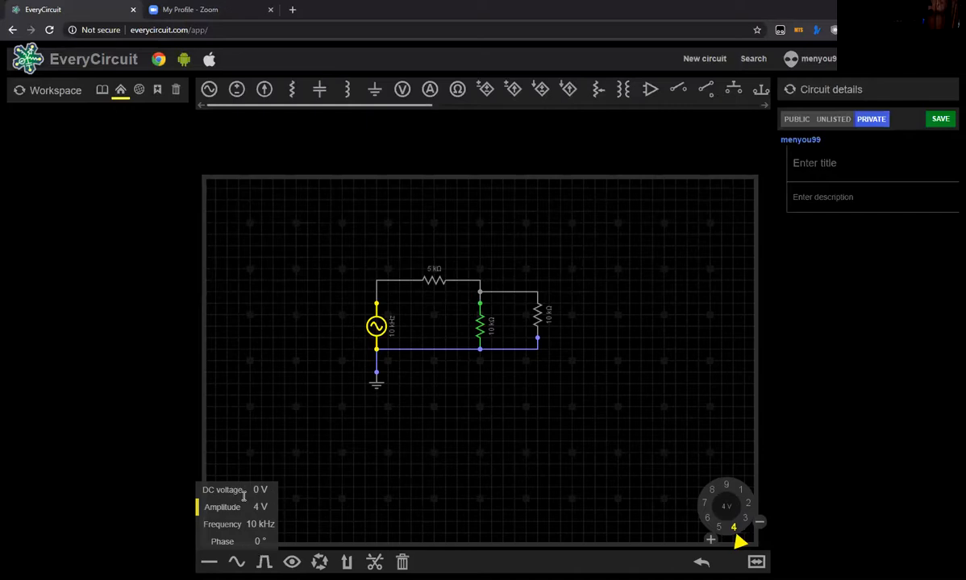
left_click(362, 481)
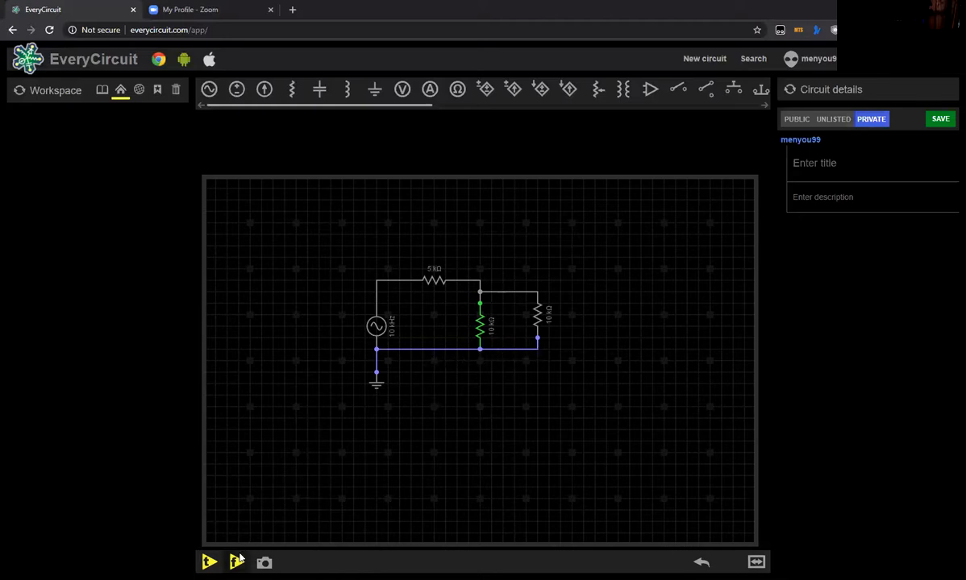
- Run the transient simulation of the sine-driven circuit to view the middle resistor's current, and stop it
left_click(209, 562)
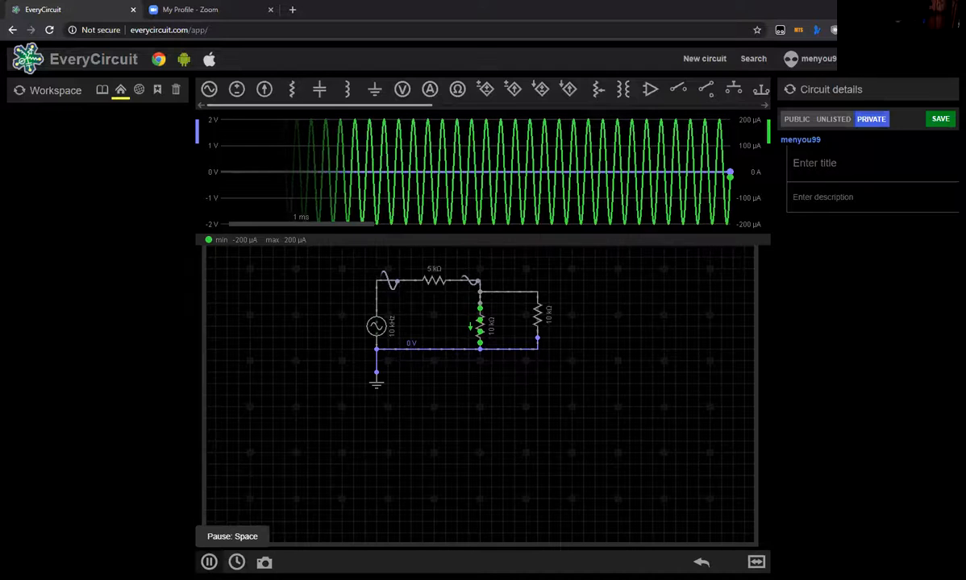
left_click(209, 562)
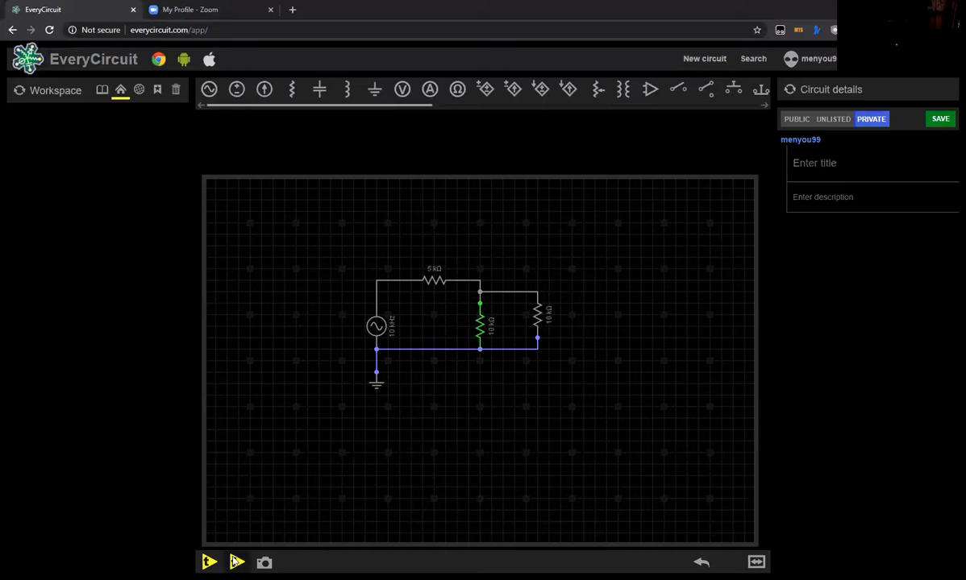
- Run the frequency analysis and plot the node between the 5 kΩ resistor and the two 10 kΩ resistors
left_click(237, 563)
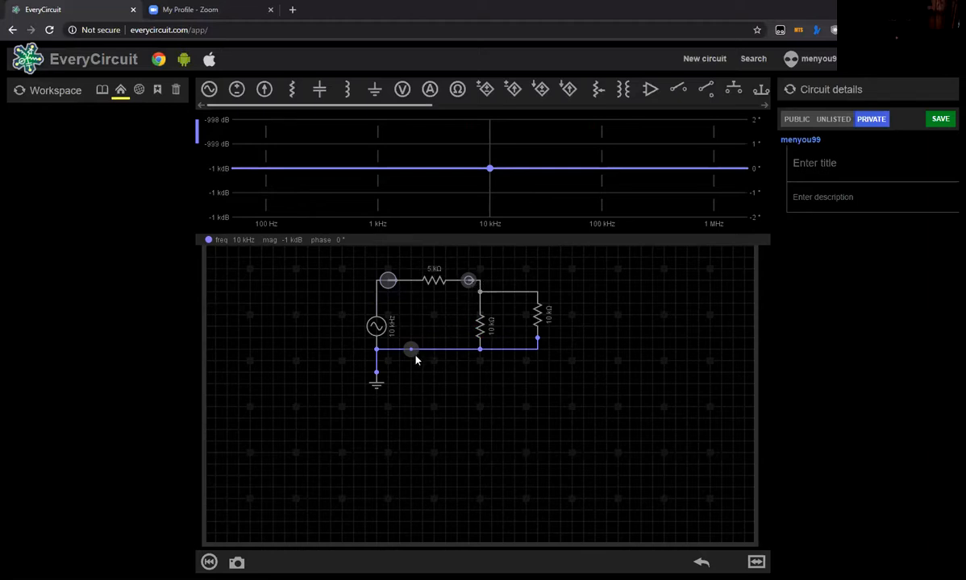
left_click(388, 280)
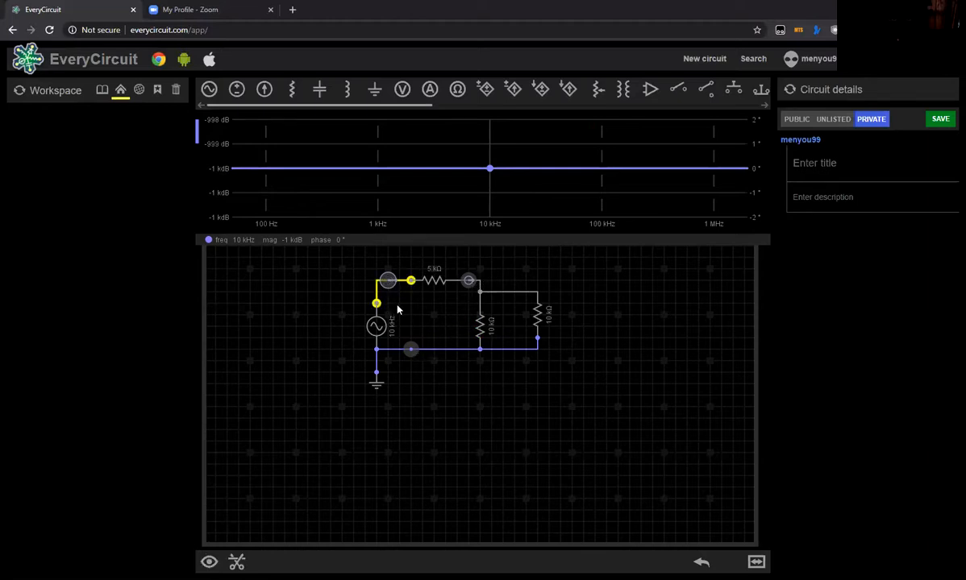
left_click(472, 282)
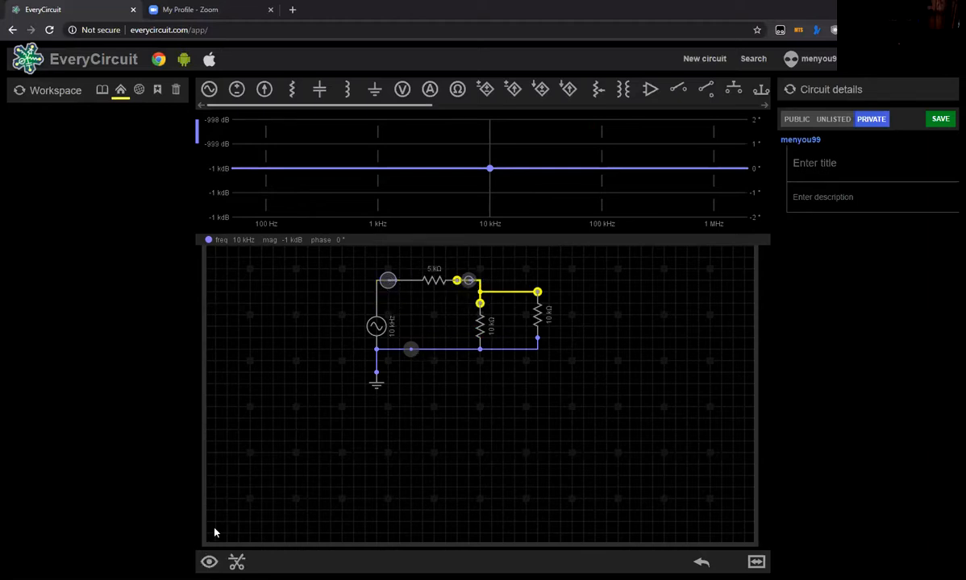
left_click(208, 560)
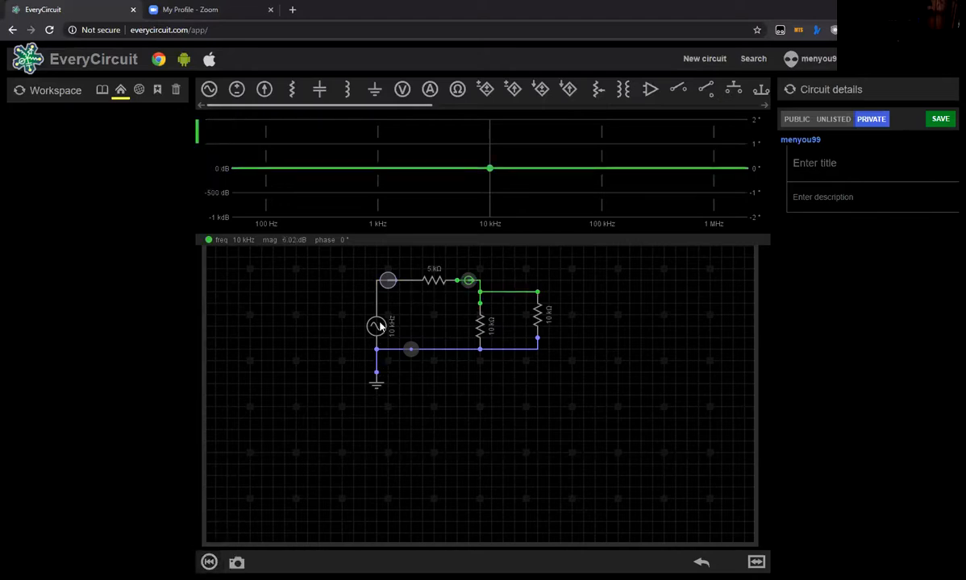
- Add the node between the sine source and the 5 kΩ resistor to the frequency plot
left_click(390, 284)
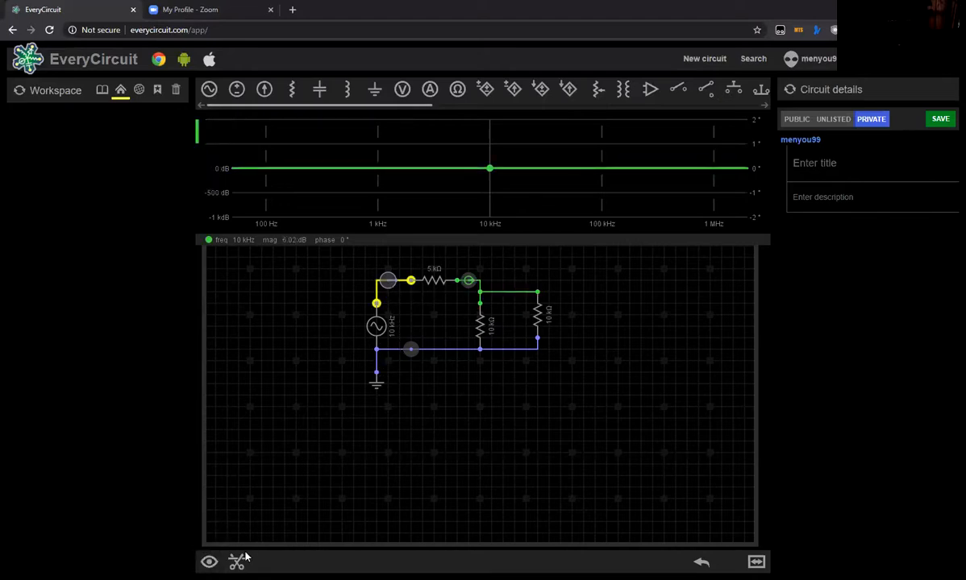
left_click(410, 349)
left_click(389, 282)
left_click(388, 282)
left_click(388, 282)
left_click(389, 282)
left_click(388, 282)
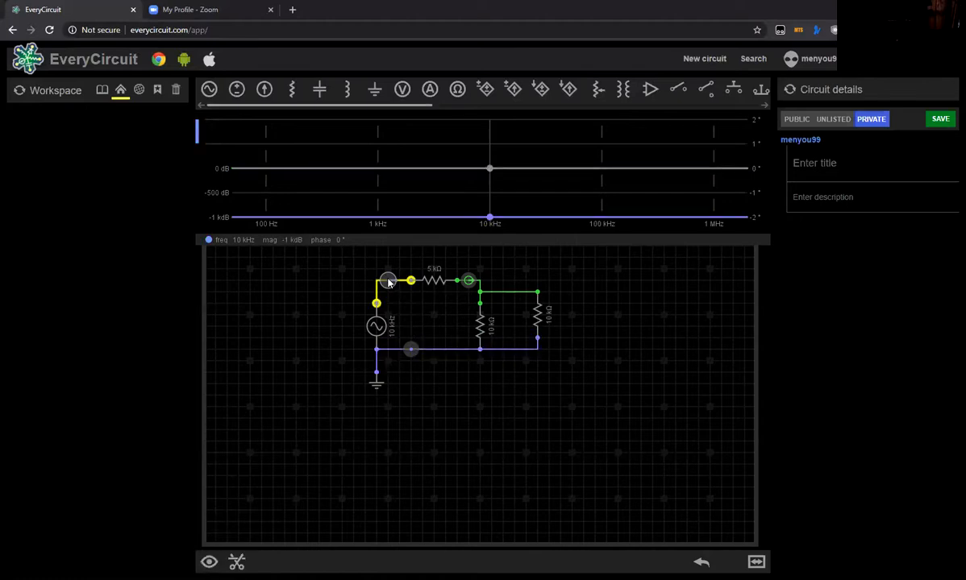
left_click(209, 561)
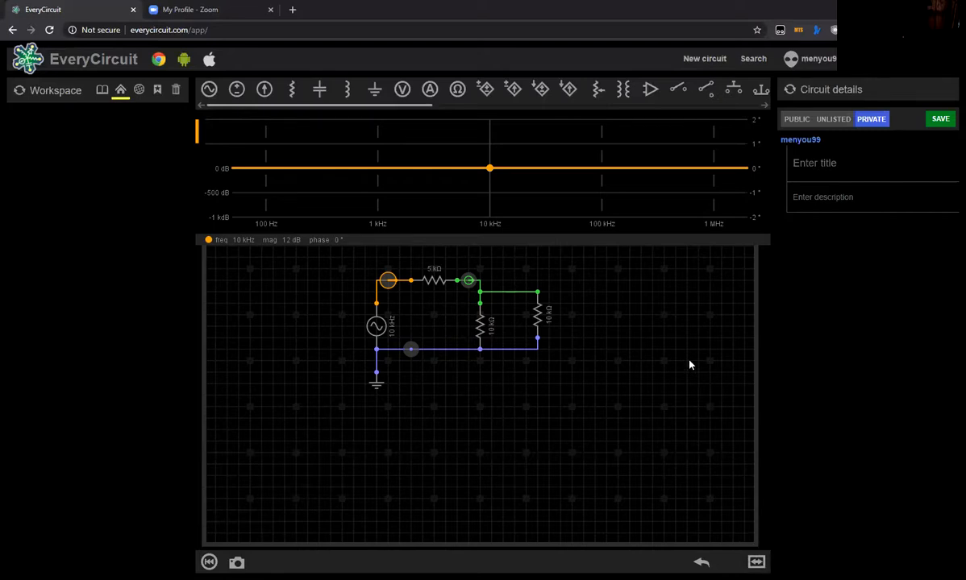
- Exit the frequency analysis, run the transient simulation to compare the plotted node voltages, and stop it
left_click_drag(689, 365, 690, 384)
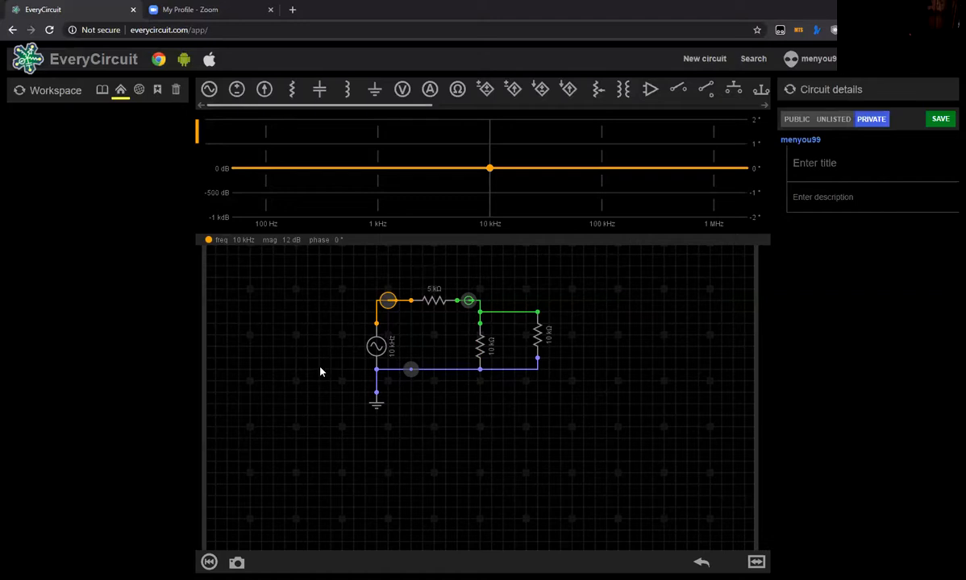
left_click(209, 562)
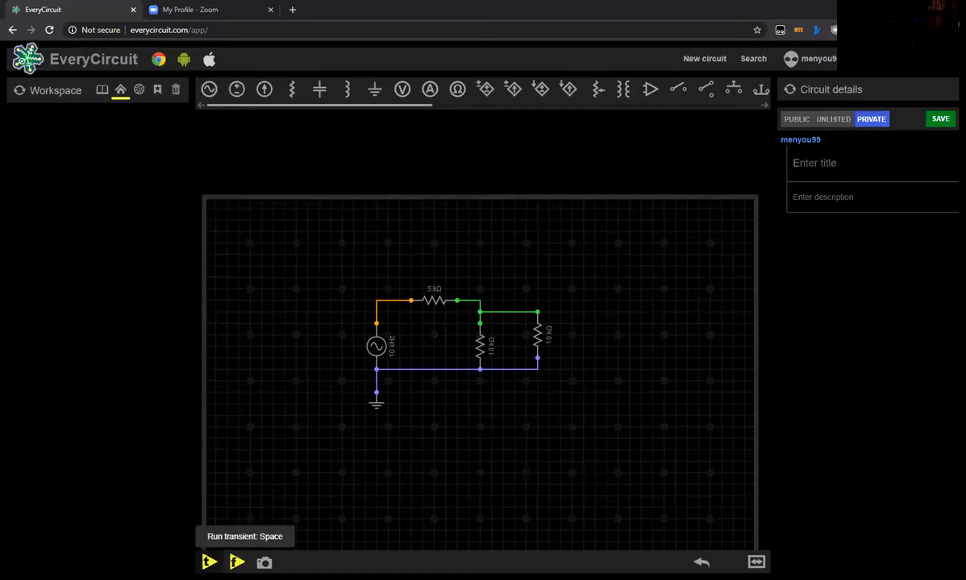
left_click(209, 562)
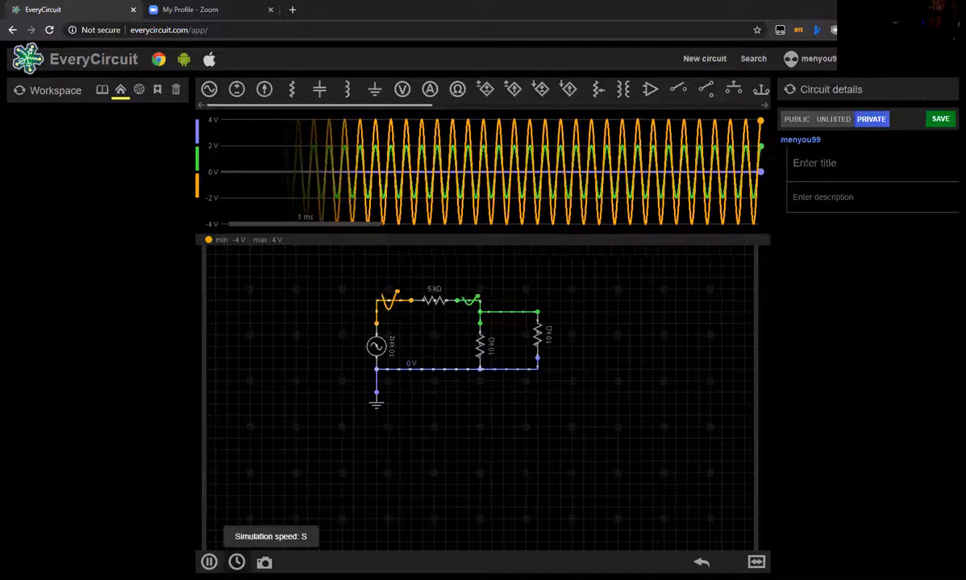
left_click(209, 562)
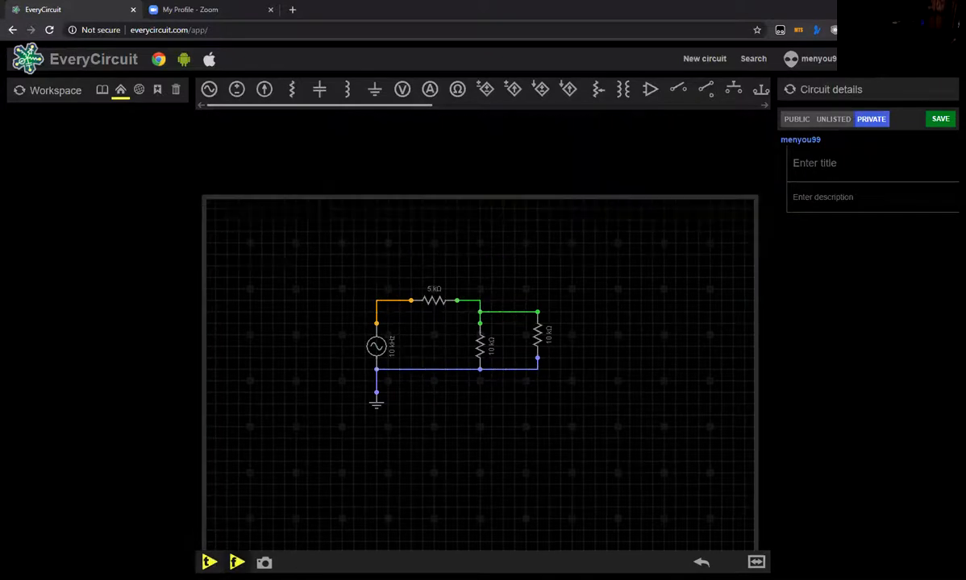
- Run the frequency analysis again and inspect the response of the divider, ground and source nodes
left_click(237, 562)
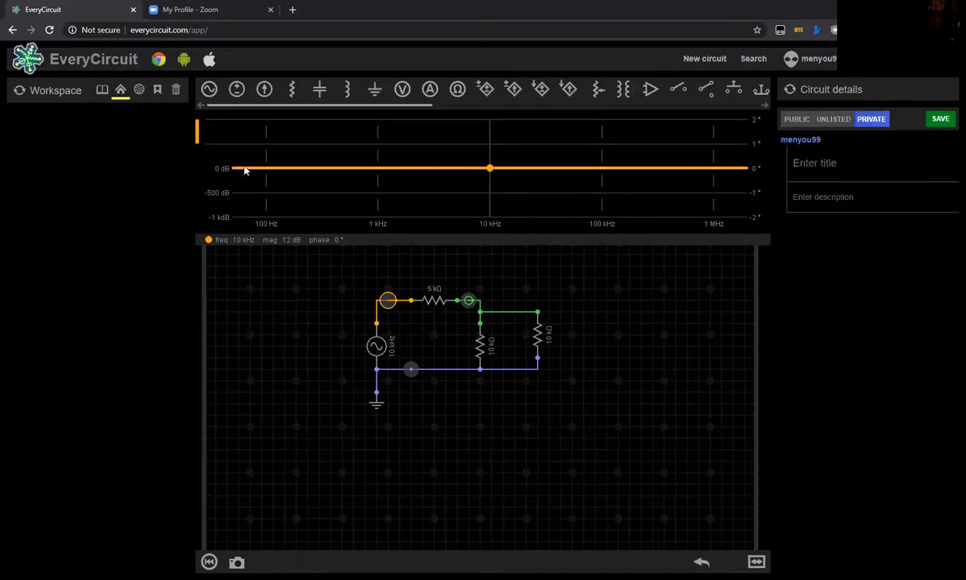
left_click(468, 299)
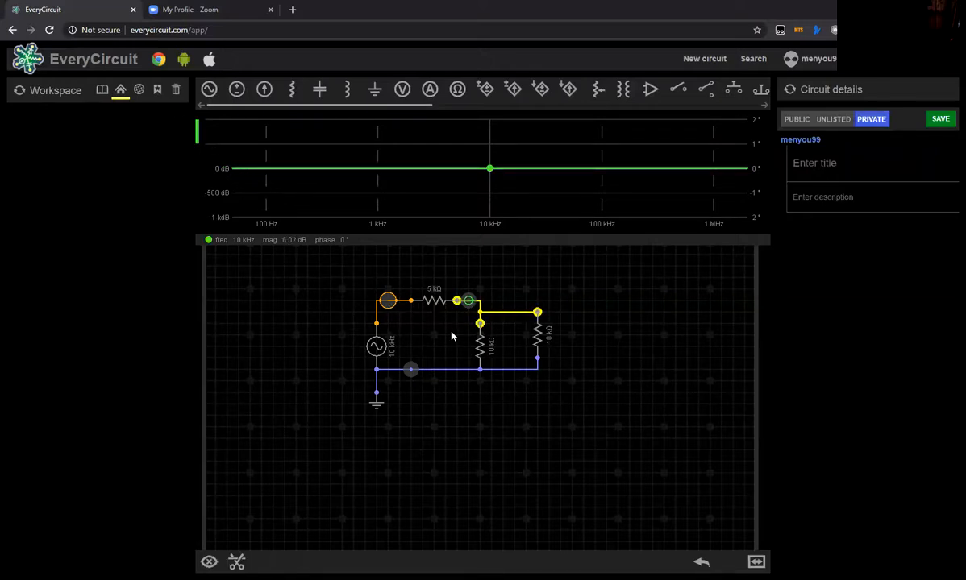
left_click(465, 370)
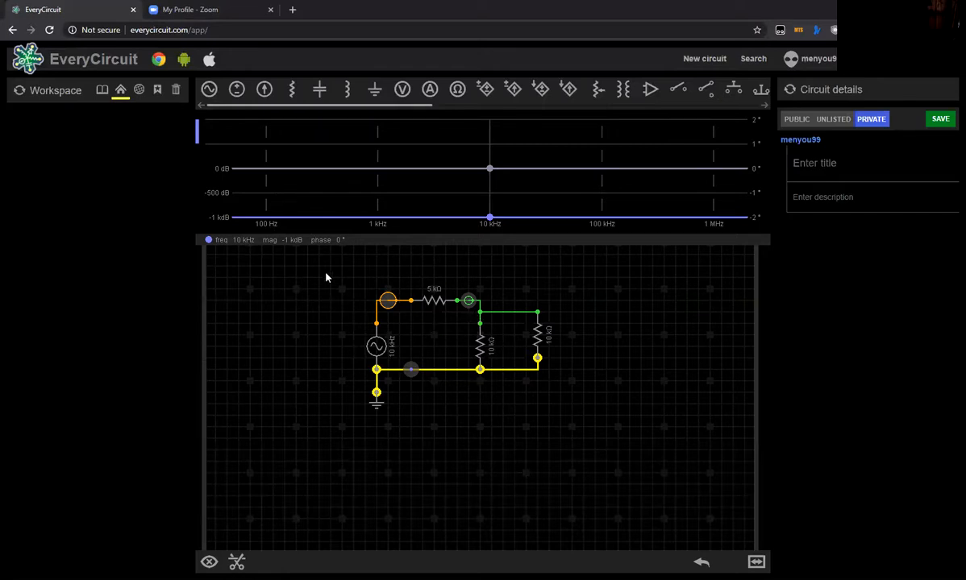
left_click(491, 314)
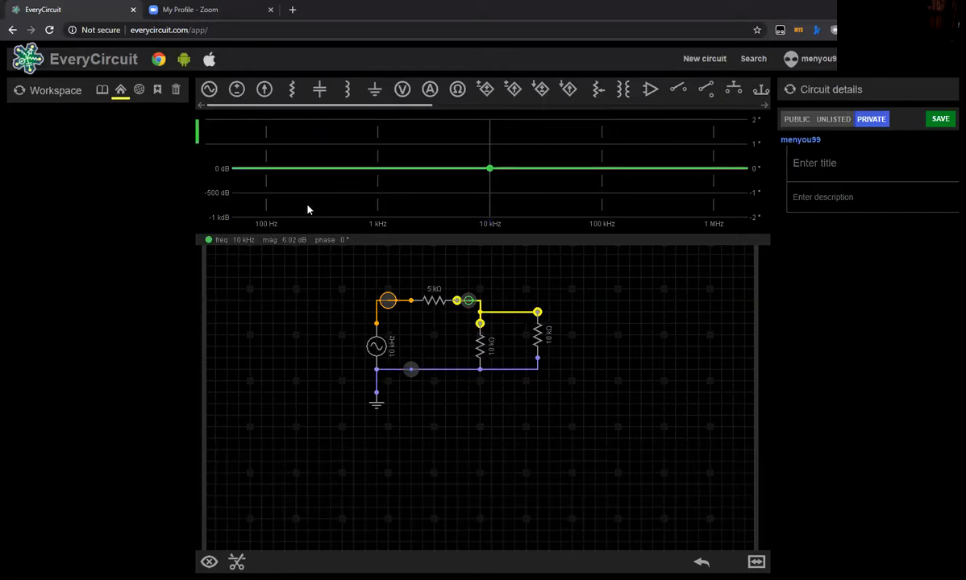
left_click(380, 299)
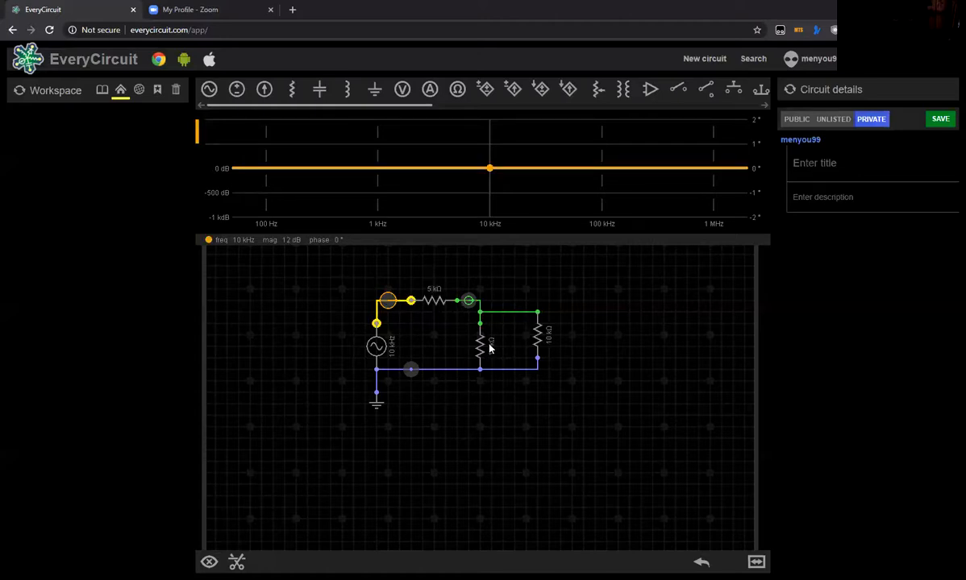
- Disconnect and delete the outer 10 kΩ resistor loading the voltage divider
left_click(539, 342)
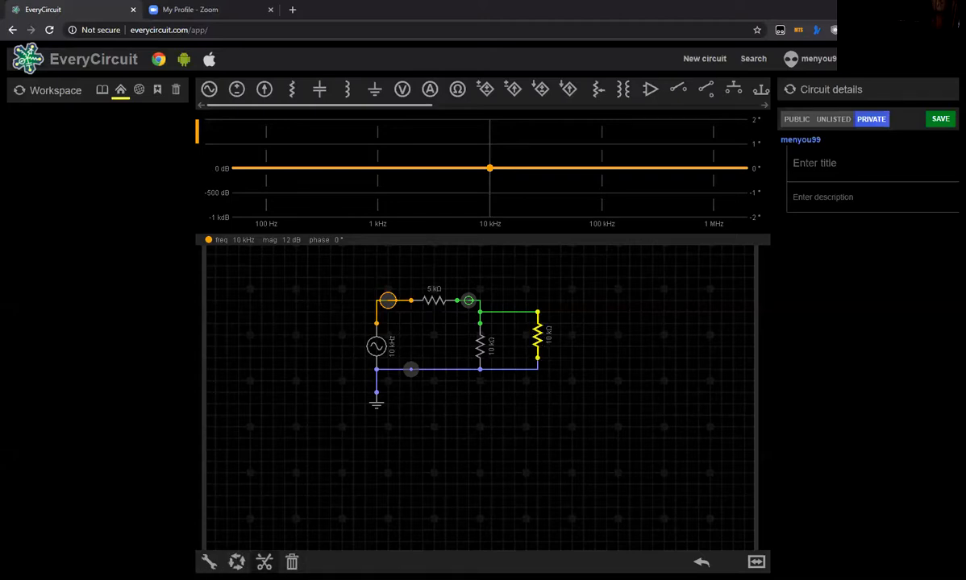
left_click(264, 562)
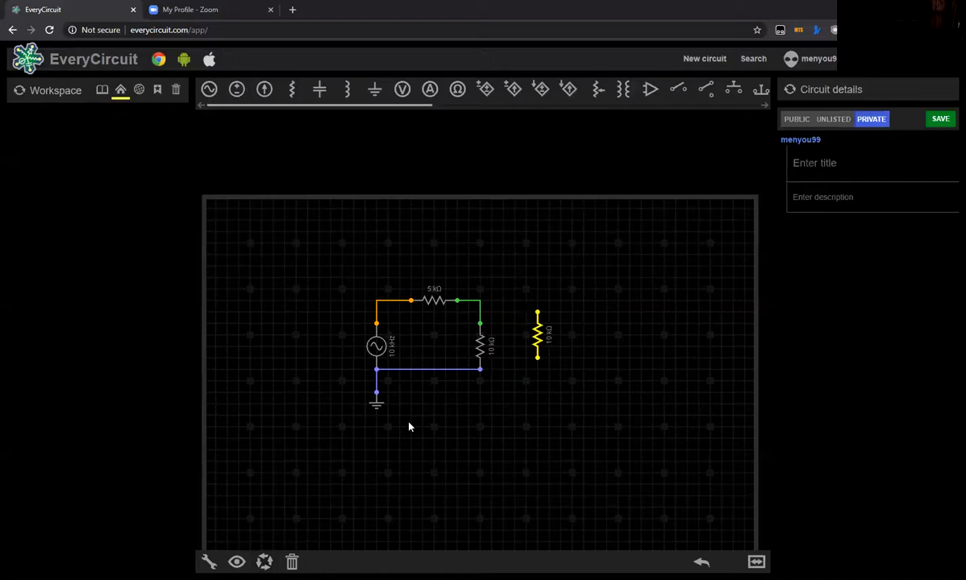
left_click(291, 561)
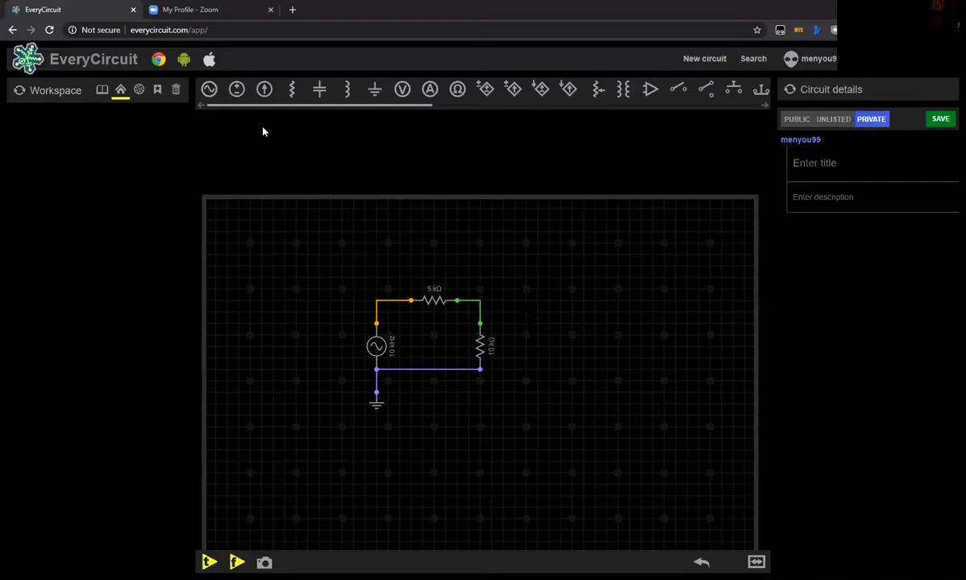
- Add a capacitor and place it vertically beside the remaining 10 kΩ resistor, in the deleted resistor's place
left_click(322, 89)
left_click(229, 225)
left_click_drag(229, 225, 419, 250)
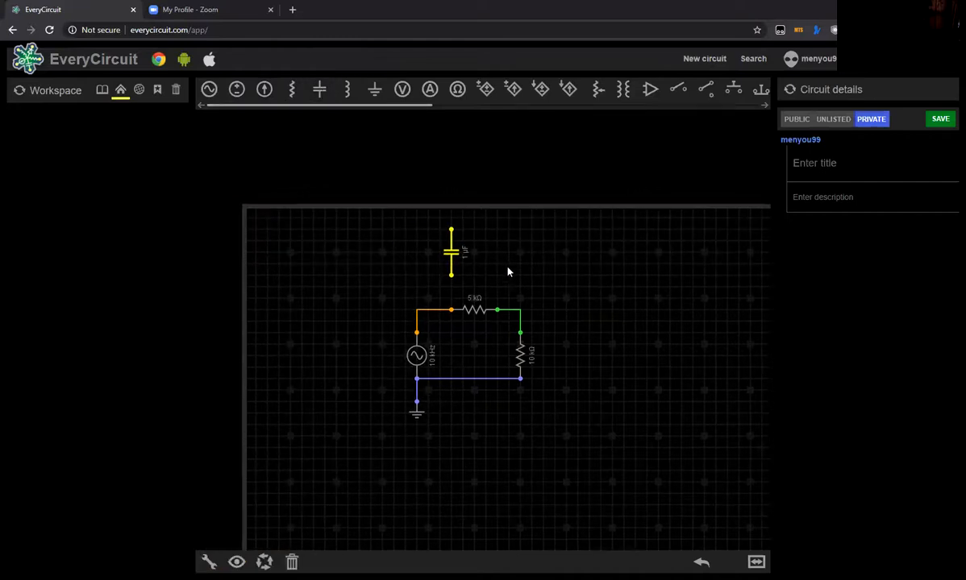
left_click(385, 264)
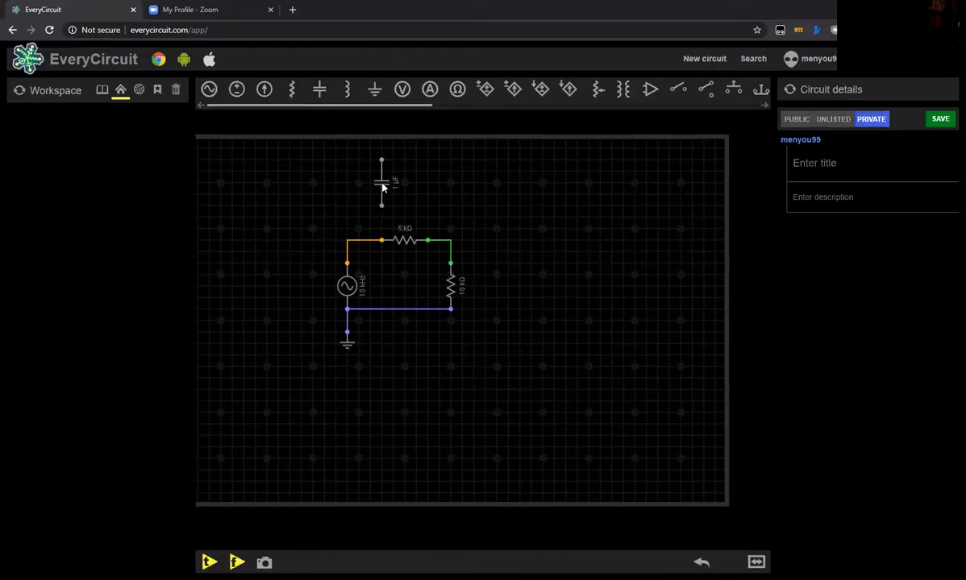
left_click(378, 184)
left_click_drag(378, 184, 507, 284)
left_click(507, 284)
left_click(503, 277)
left_click(505, 279)
left_click(505, 281)
left_click(507, 284)
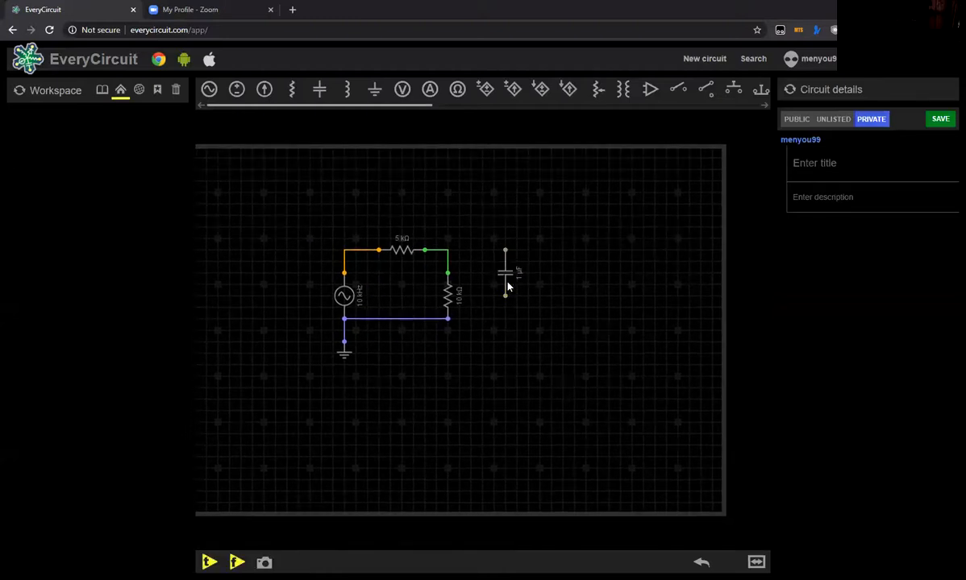
- Align the 1 µF capacitor with the 10 kΩ resistor and wire the two in parallel
left_click(505, 266)
left_click_drag(506, 277, 504, 287)
left_click(448, 321)
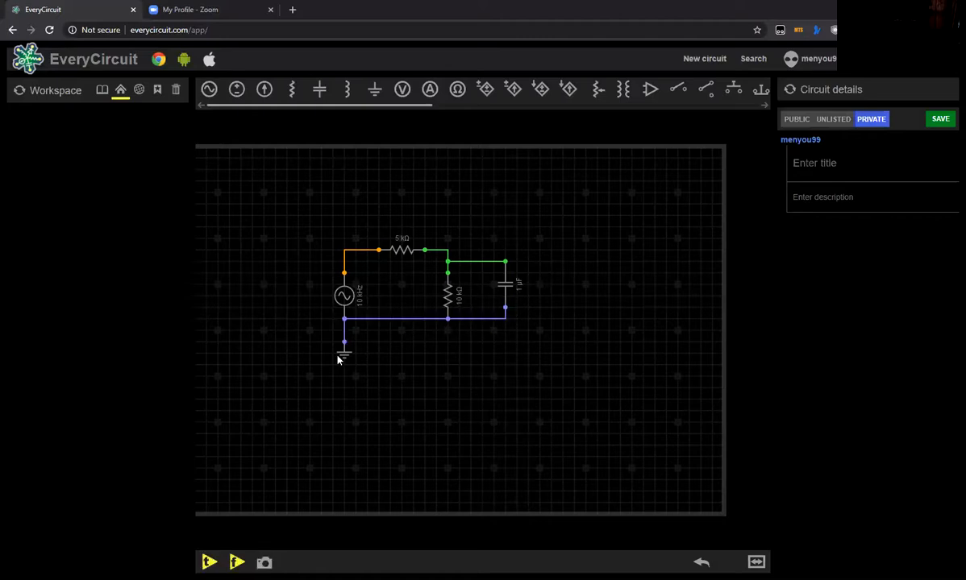
- Run the frequency analysis and plot the node joining the 5 kΩ resistor to the capacitor
left_click_drag(366, 390, 405, 379)
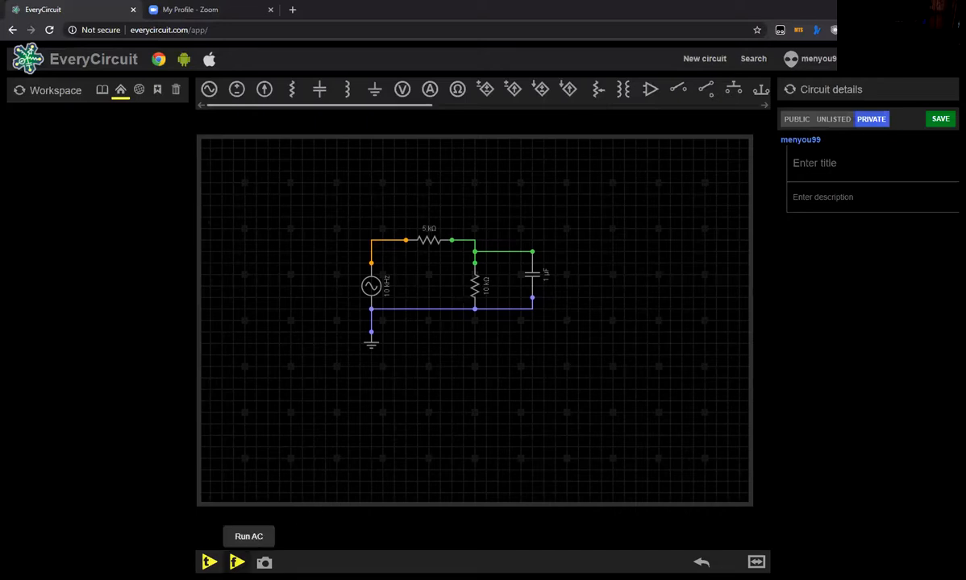
left_click(236, 561)
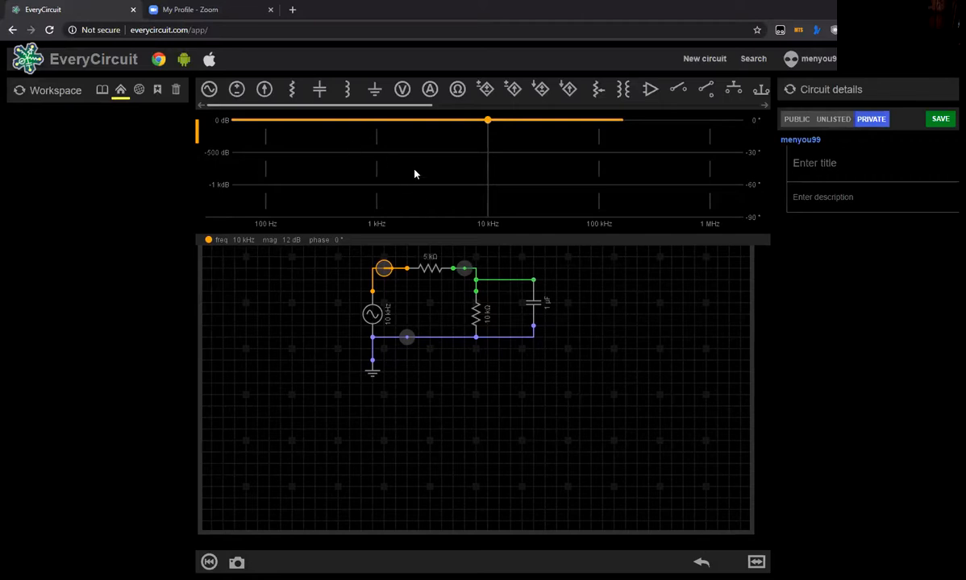
left_click(484, 282)
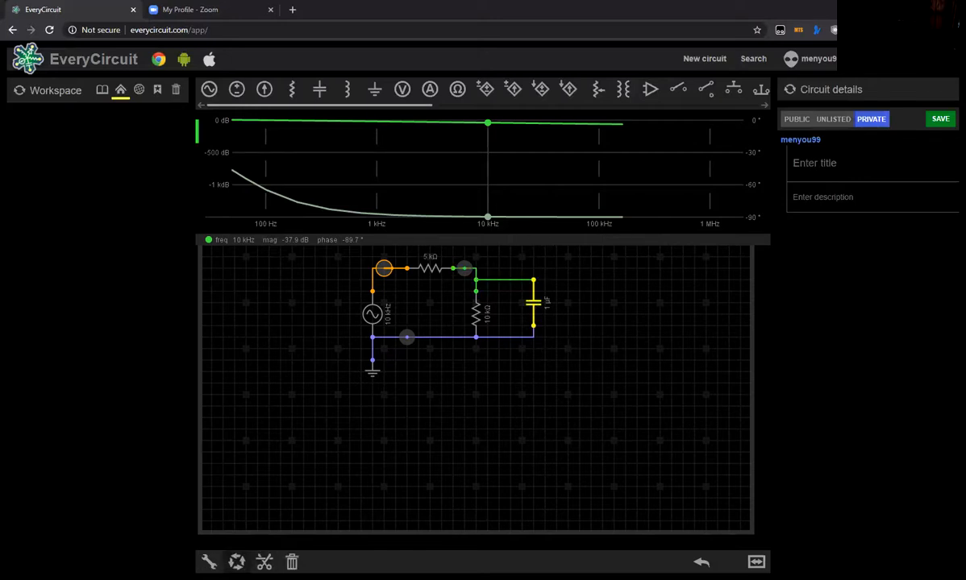
- Exit the frequency analysis and set the capacitor's capacitance to 200 nF
left_click(236, 562)
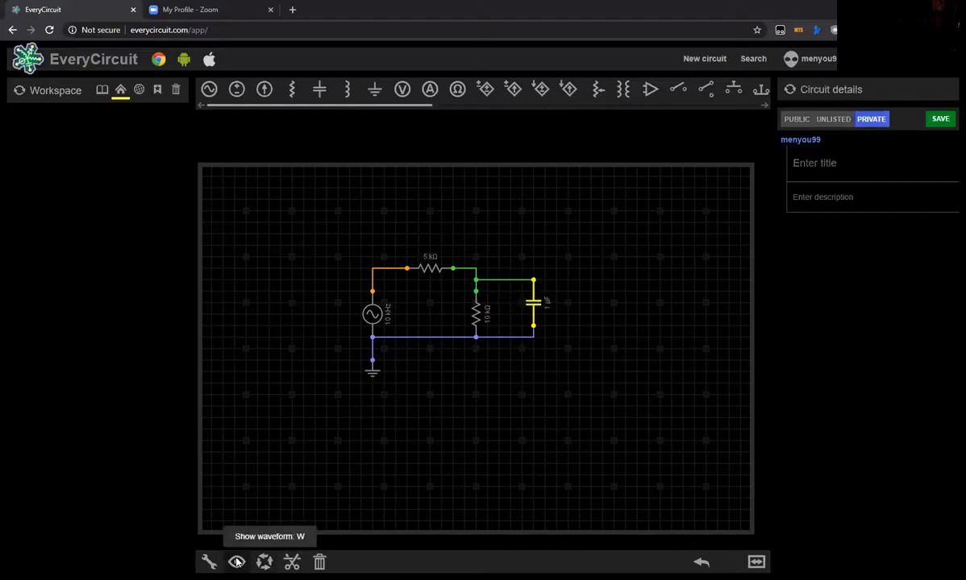
left_click(209, 561)
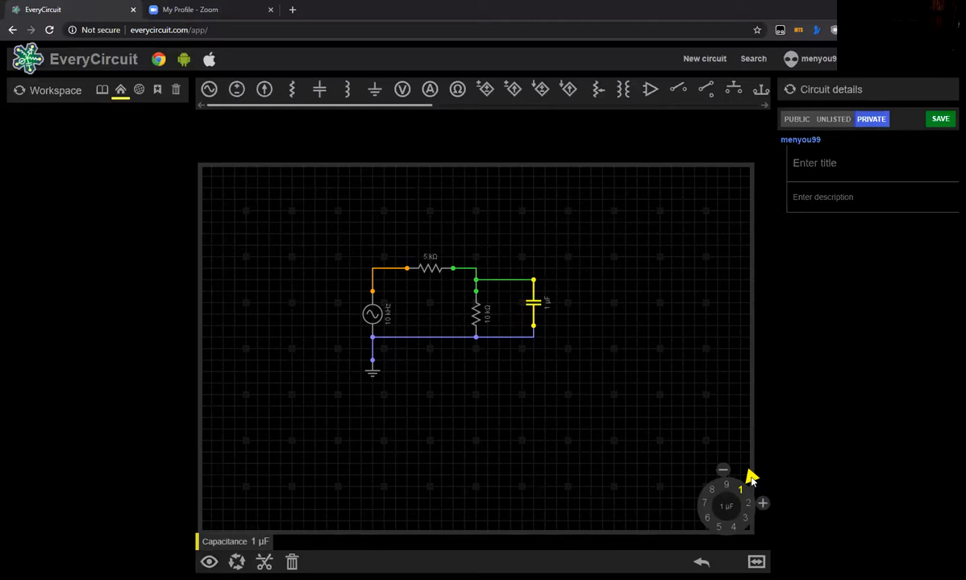
left_click_drag(727, 458, 725, 459)
left_click_drag(718, 465, 733, 381)
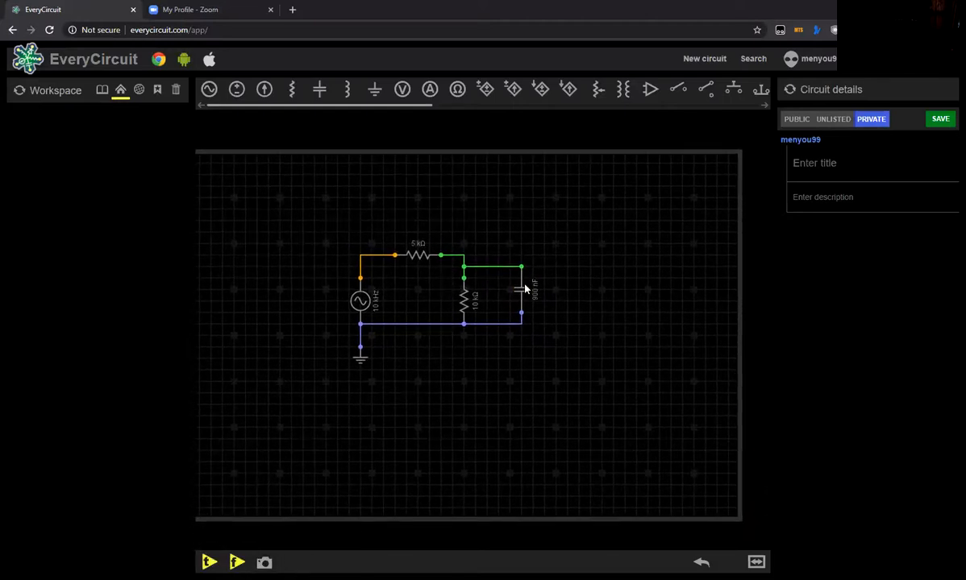
left_click(209, 562)
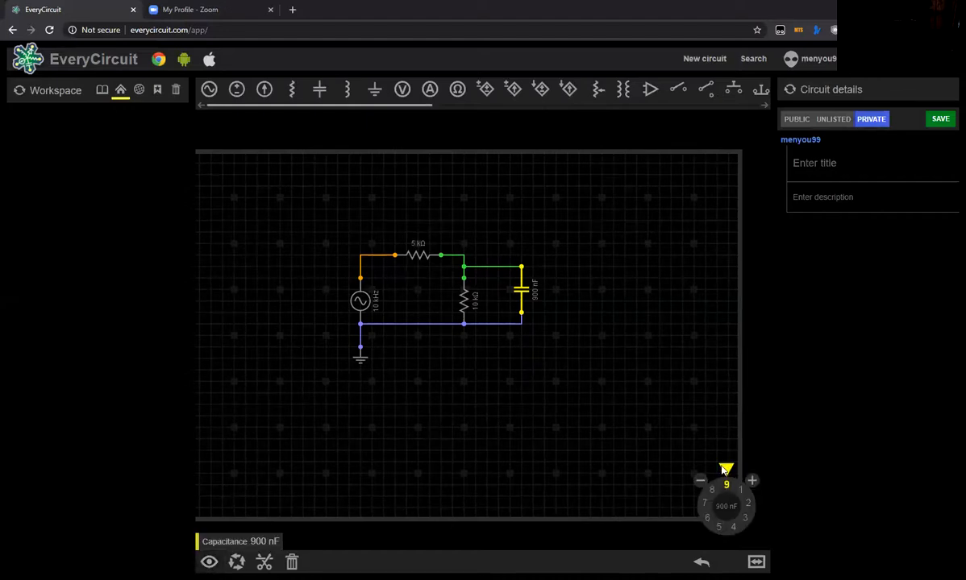
left_click_drag(695, 524, 728, 468)
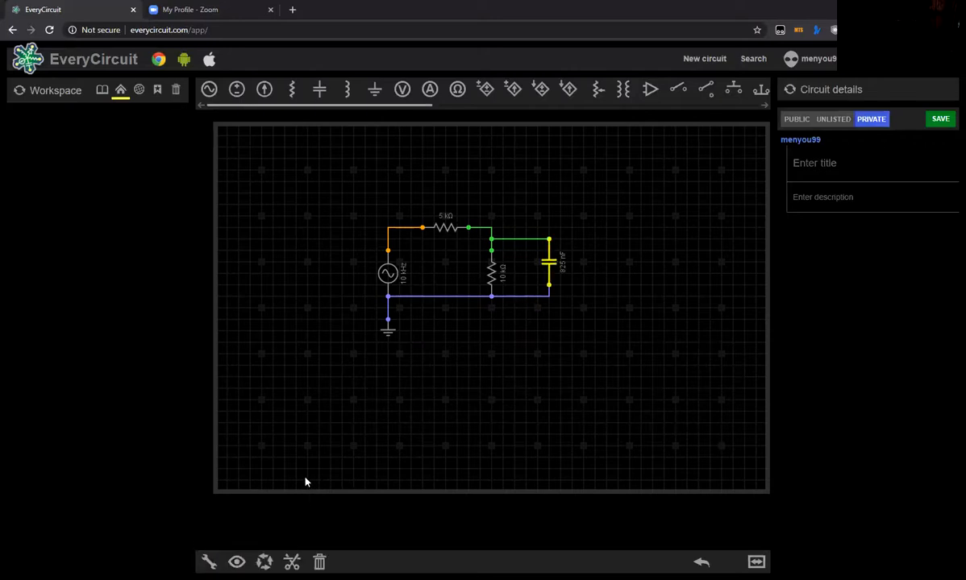
left_click(208, 562)
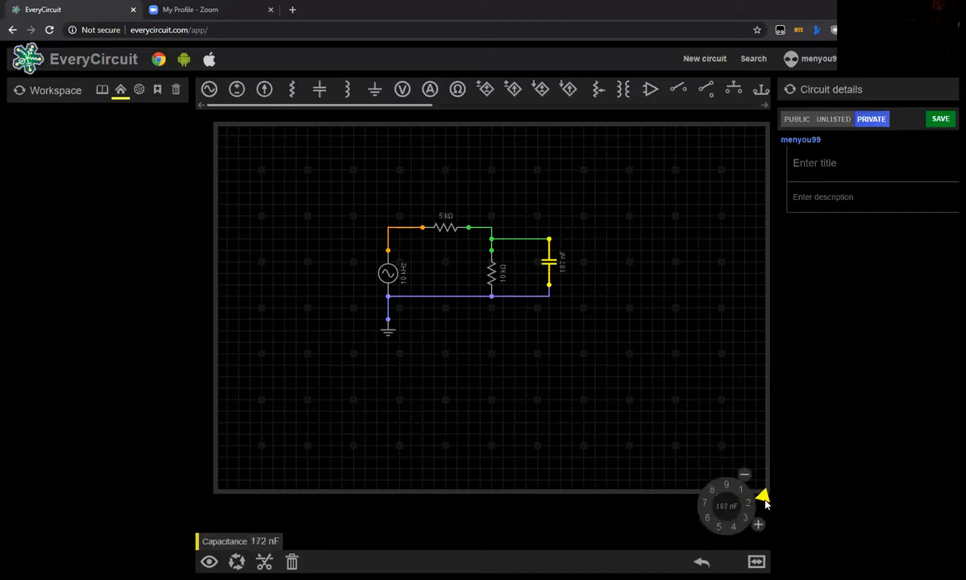
left_click(543, 367)
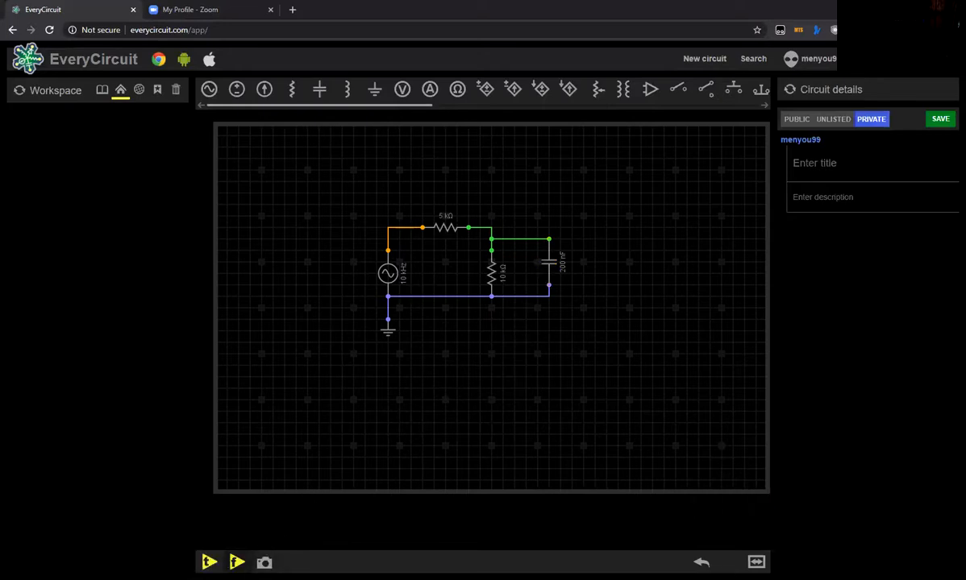
- Rerun the frequency analysis to inspect the 200 nF circuit's magnitude and phase response, and switch to the transient simulation
left_click(236, 562)
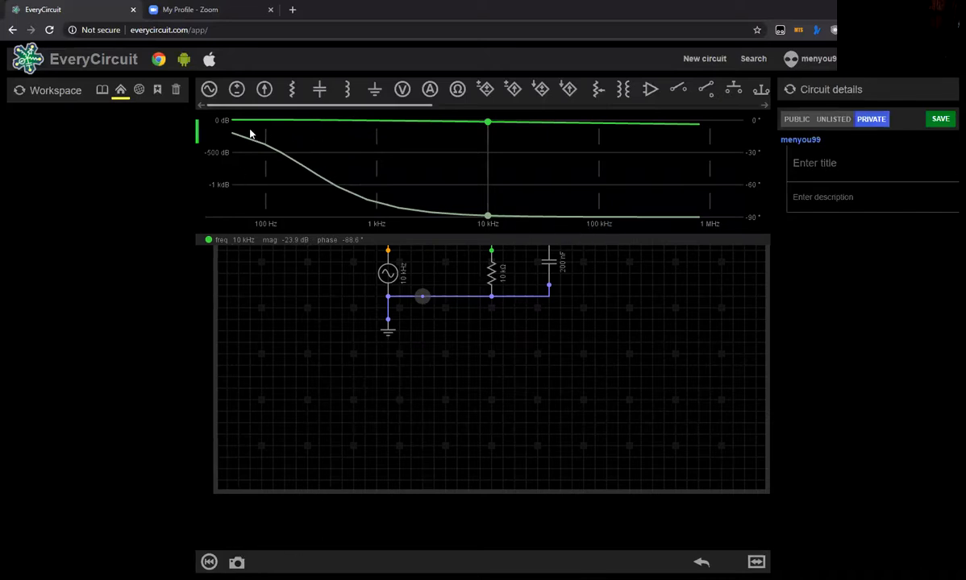
left_click(209, 561)
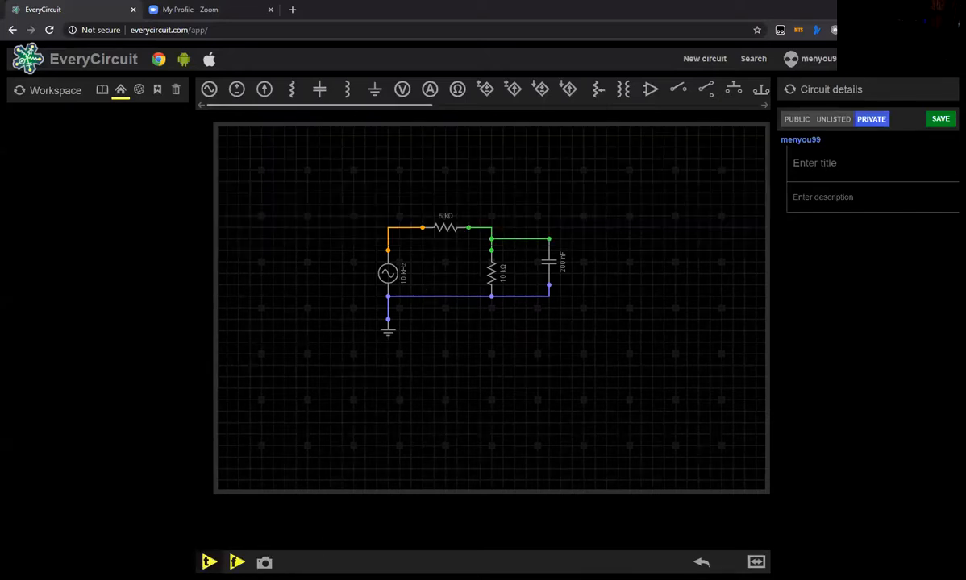
left_click(237, 561)
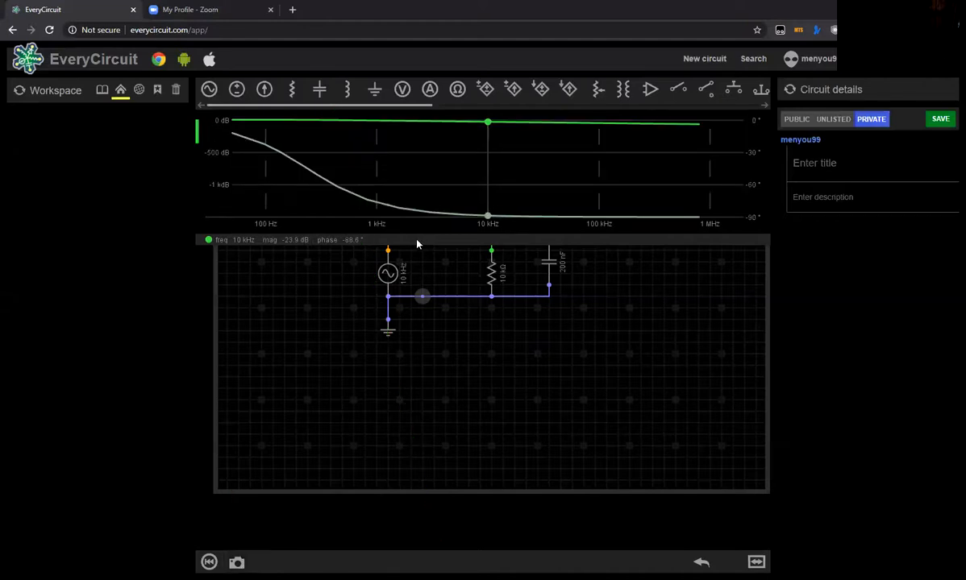
left_click(209, 562)
left_click(208, 561)
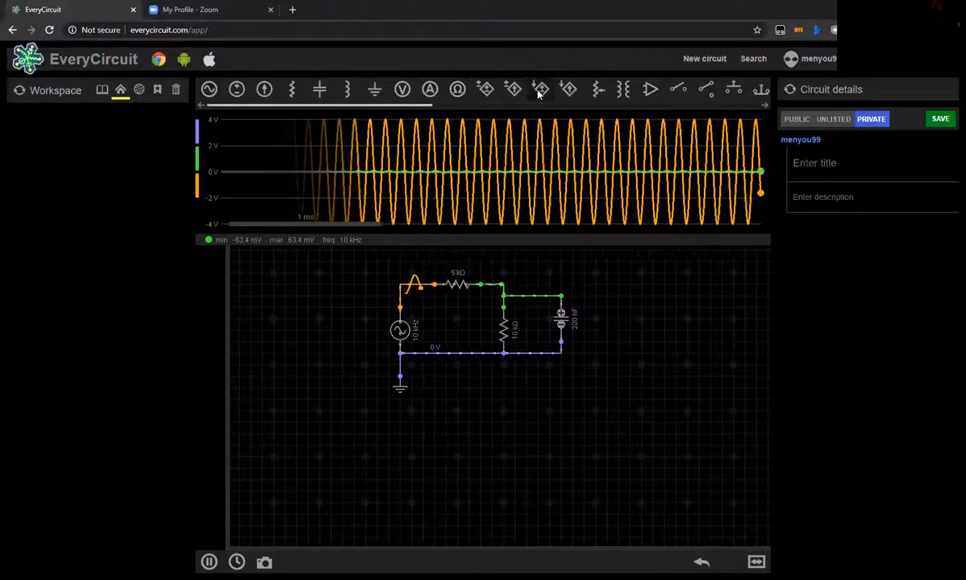
- Examine the available components, including controlled sources, switches, the lamp, transistors, logic gates and integrated circuits
left_click_drag(421, 106, 396, 111)
left_click(462, 105)
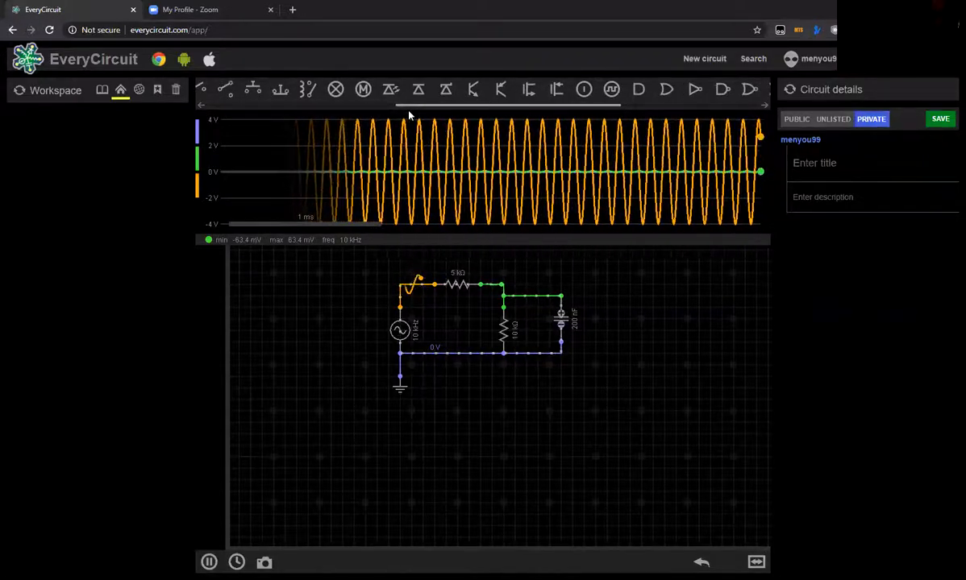
left_click(360, 108)
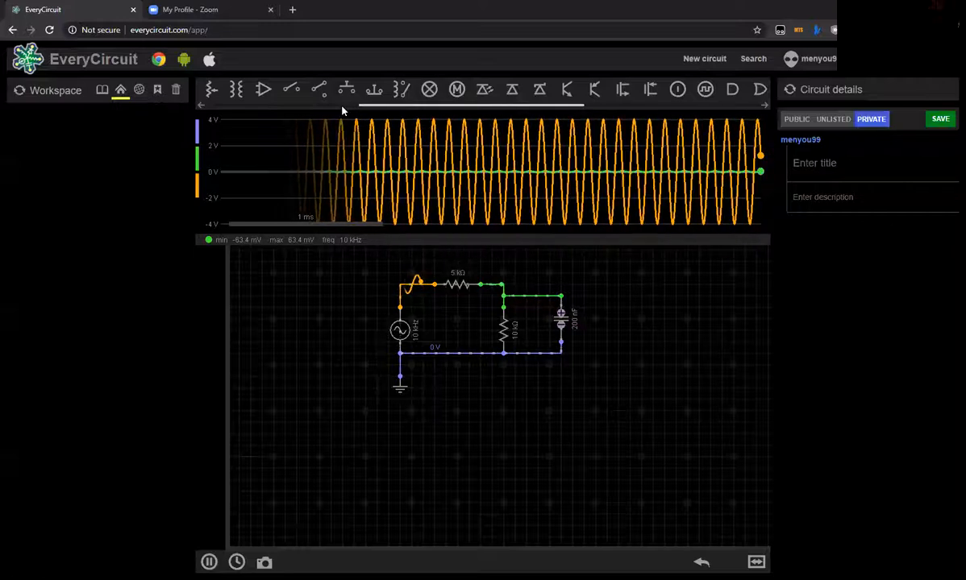
left_click(331, 107)
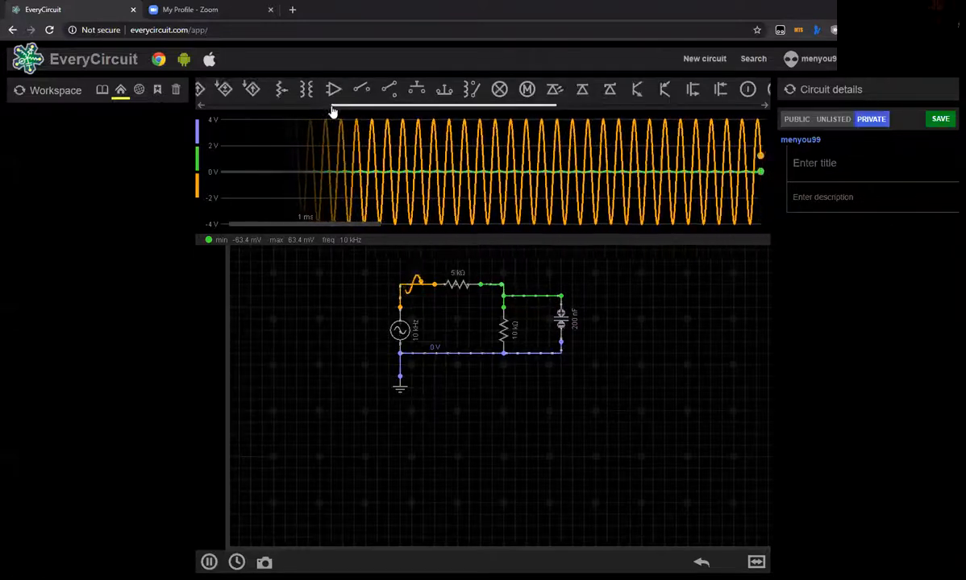
left_click(310, 107)
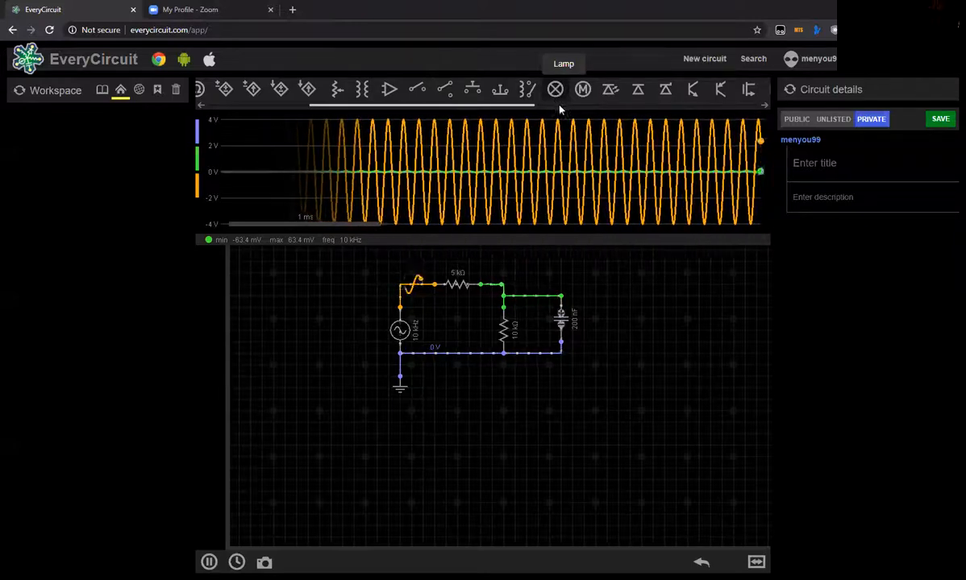
left_click(603, 105)
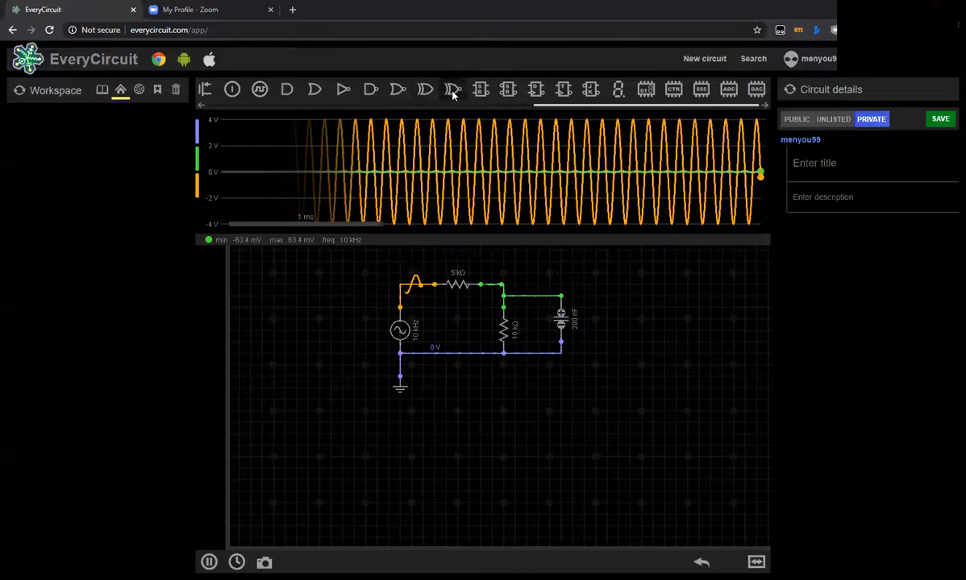
left_click(392, 105)
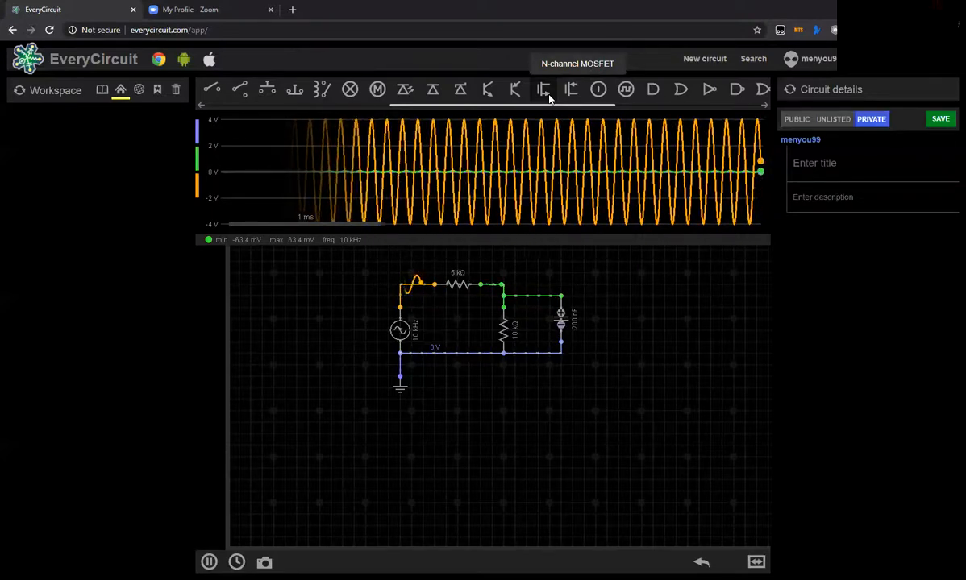
scroll(334, 97, "left", 2)
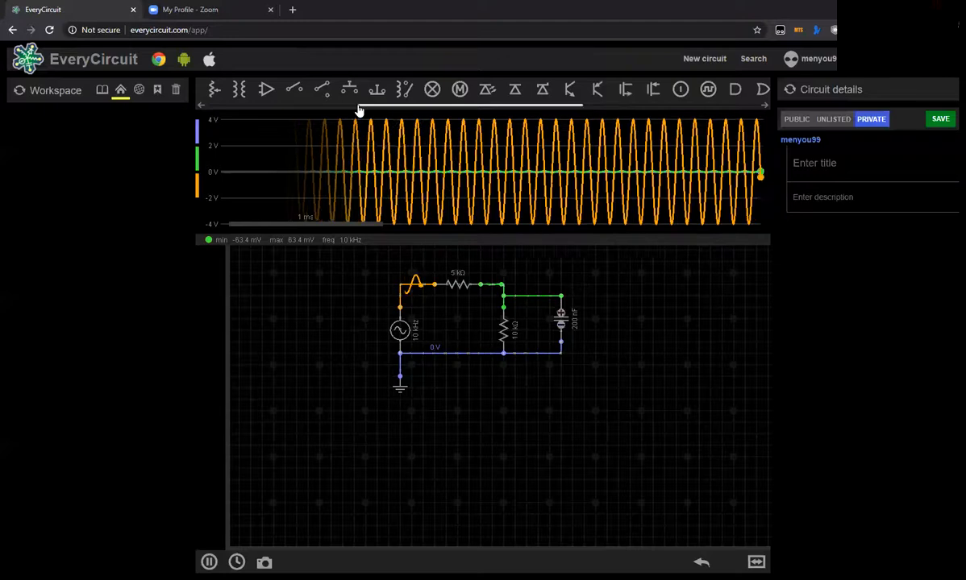
scroll(341, 105, "left", 1)
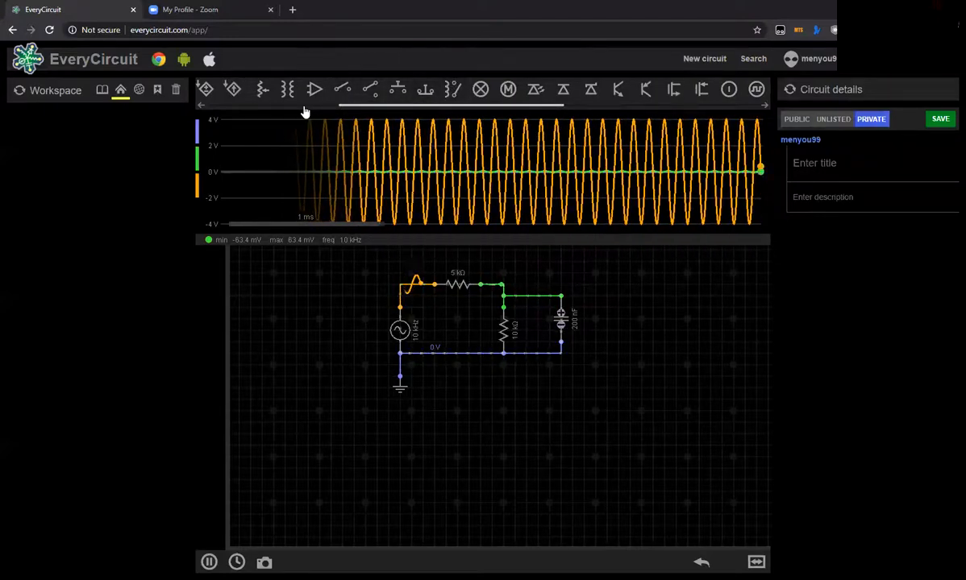
scroll(314, 106, "left", 2)
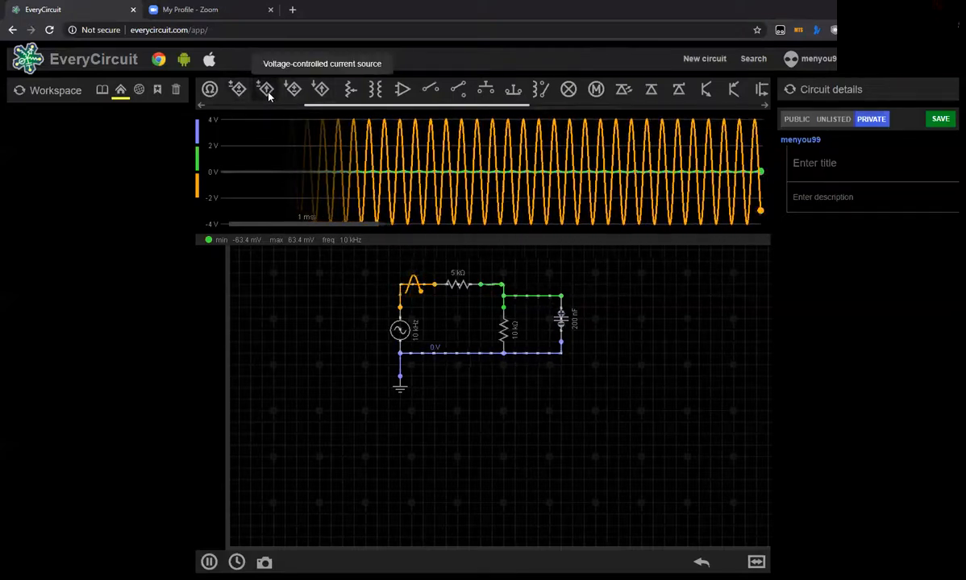
scroll(275, 109, "left", 2)
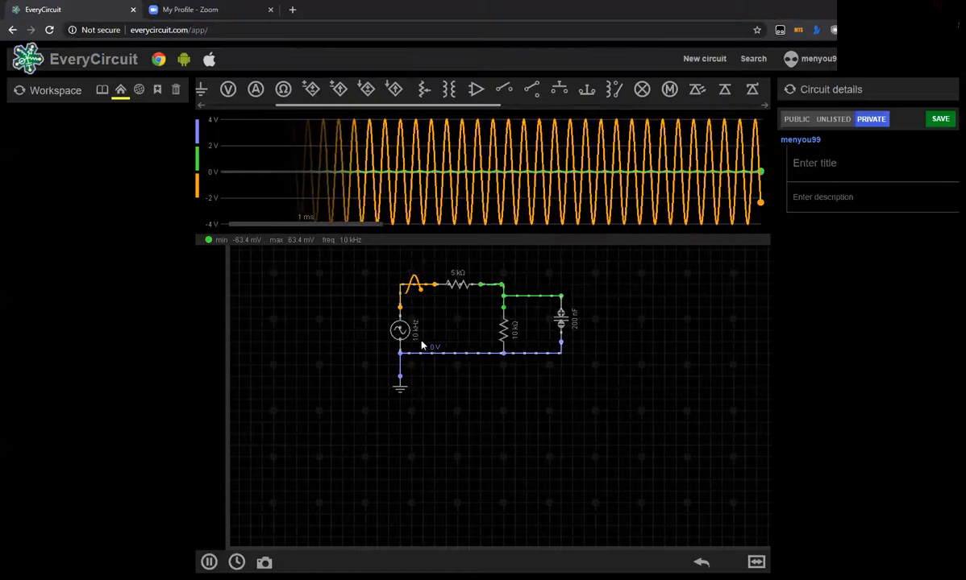
left_click(259, 106)
left_click_drag(258, 108, 238, 112)
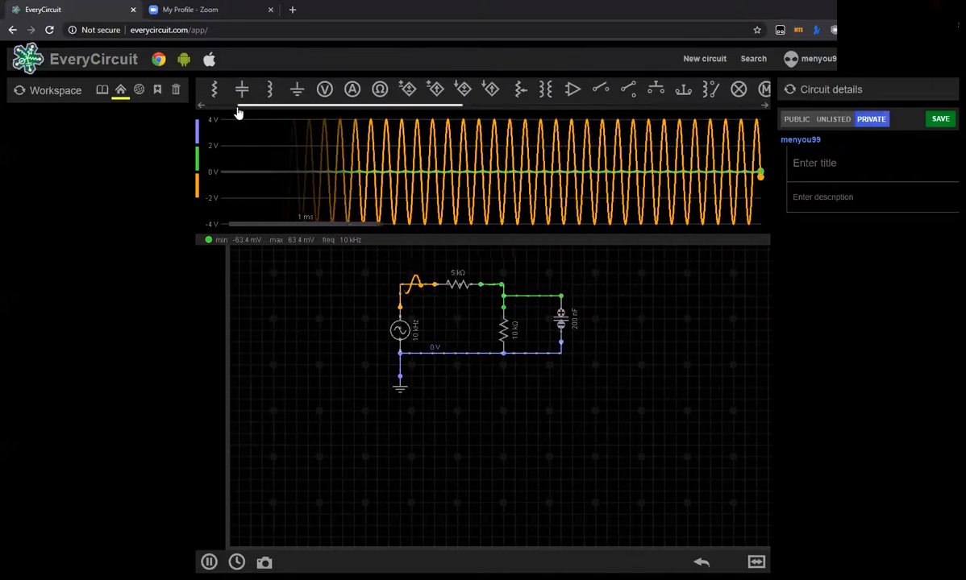
left_click(224, 107)
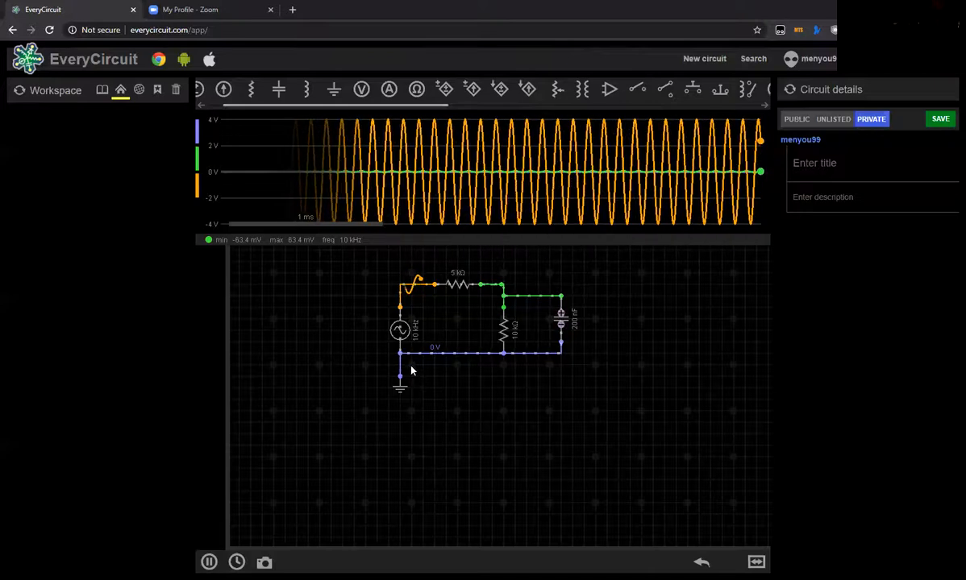
- Start a new circuit and add a DC voltage source, three resistors, a ground and an NPN transistor
left_click(705, 59)
left_click(579, 172)
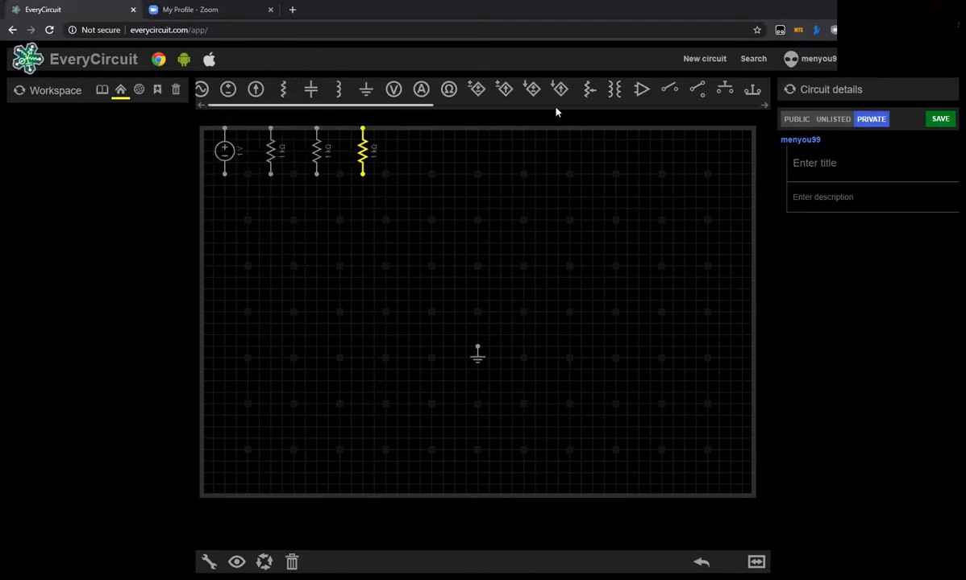
scroll(610, 105, "right", 5)
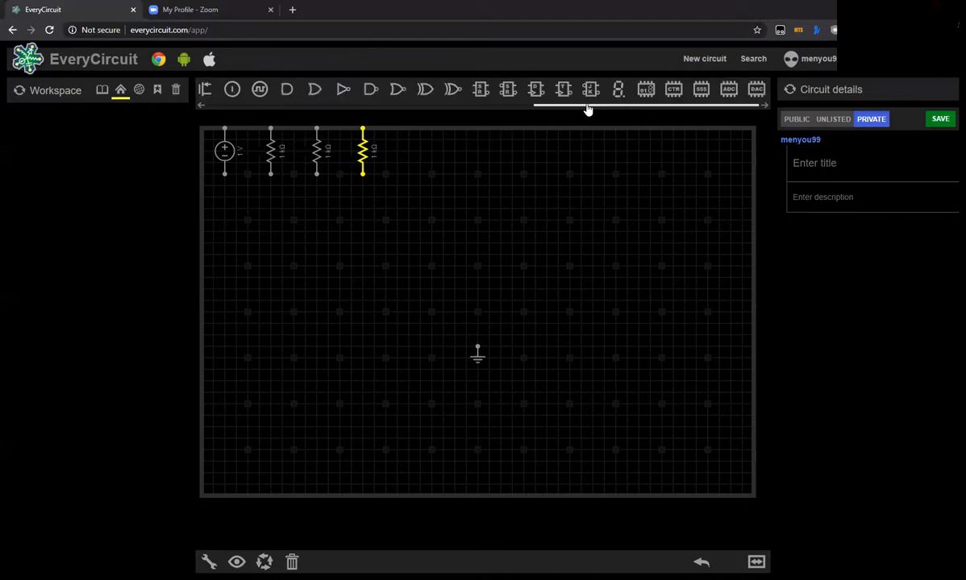
left_click(438, 117)
scroll(435, 113, "left", 3)
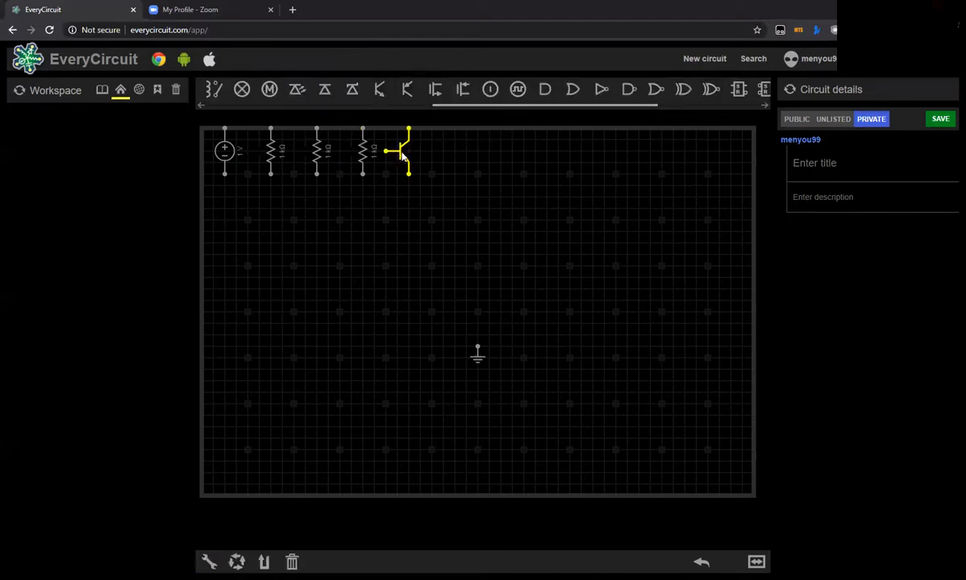
left_click(465, 256)
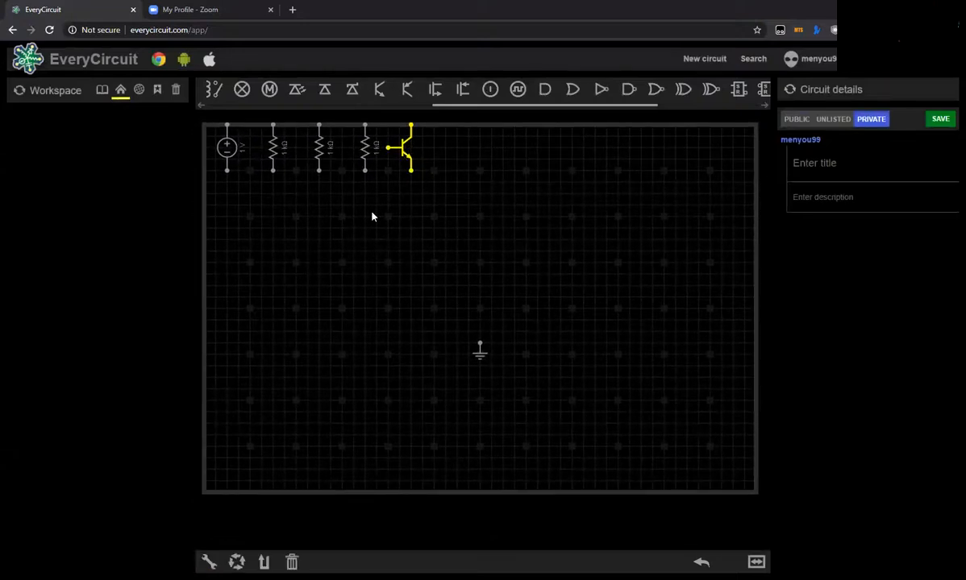
- Review the transistor's parameters, and place the transistor mid-canvas with the ground below its emitter
left_click(210, 561)
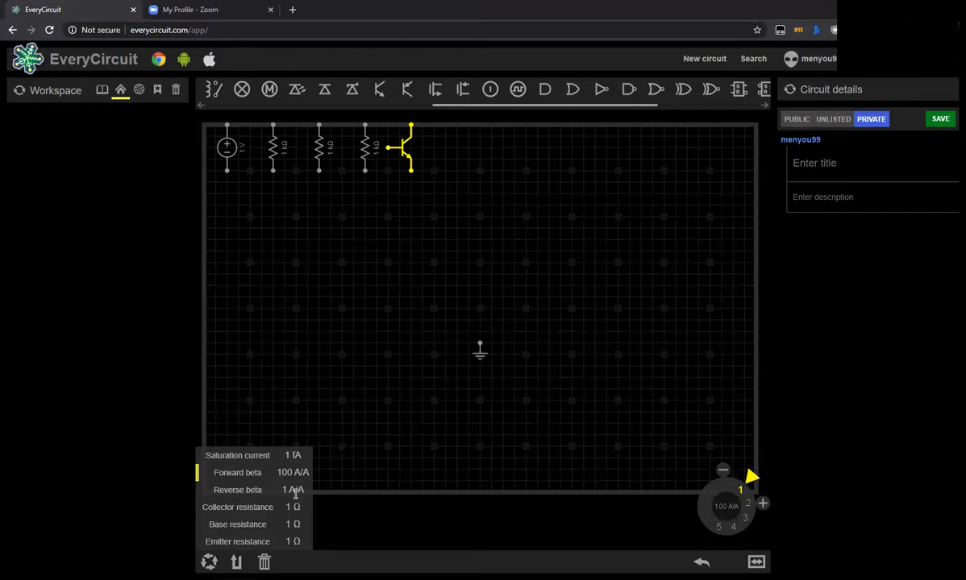
left_click(385, 313)
left_click_drag(406, 151, 480, 295)
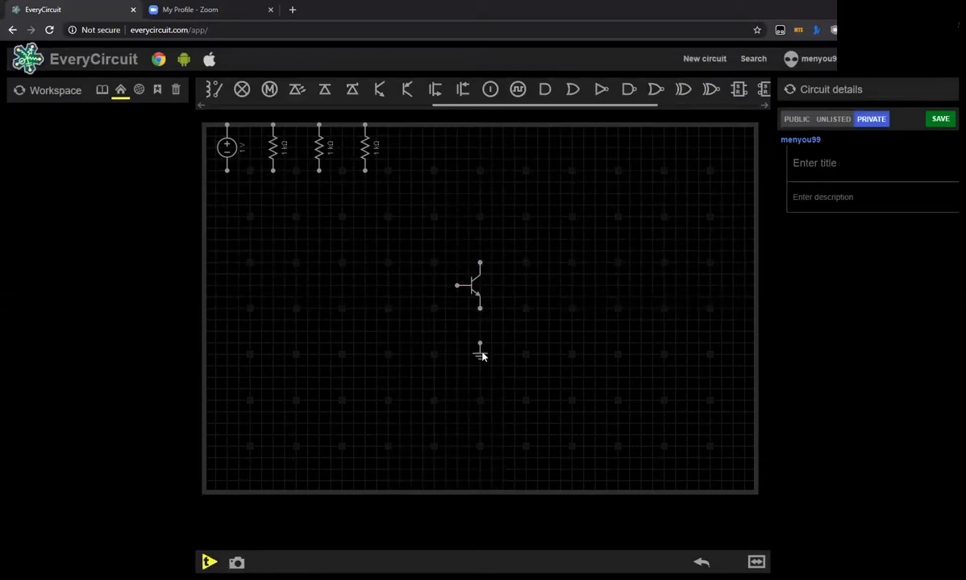
left_click_drag(481, 357, 478, 371)
left_click_drag(478, 379, 478, 423)
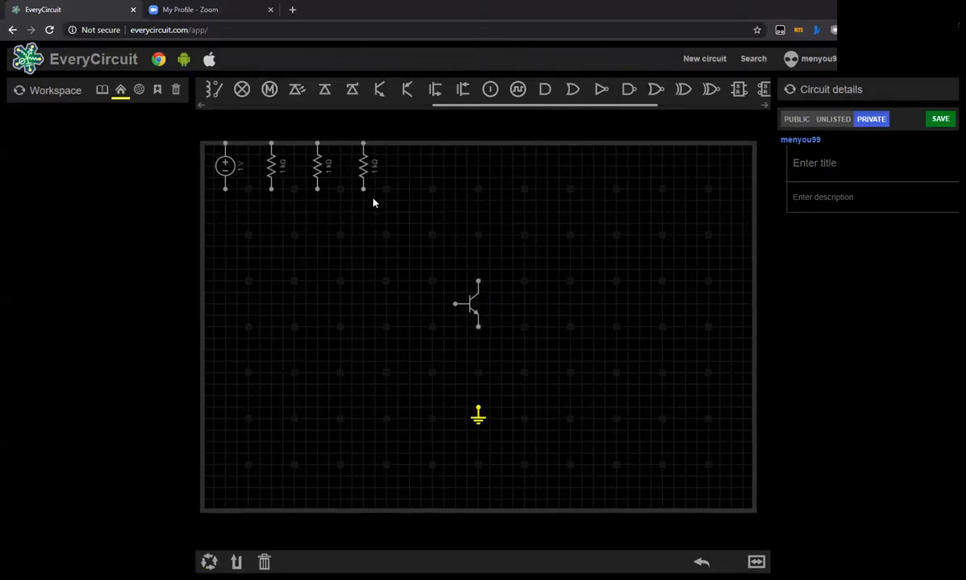
- Place one resistor below the transistor and wire it between the emitter and the ground
left_click_drag(364, 177, 367, 283)
left_click_drag(424, 273, 431, 194)
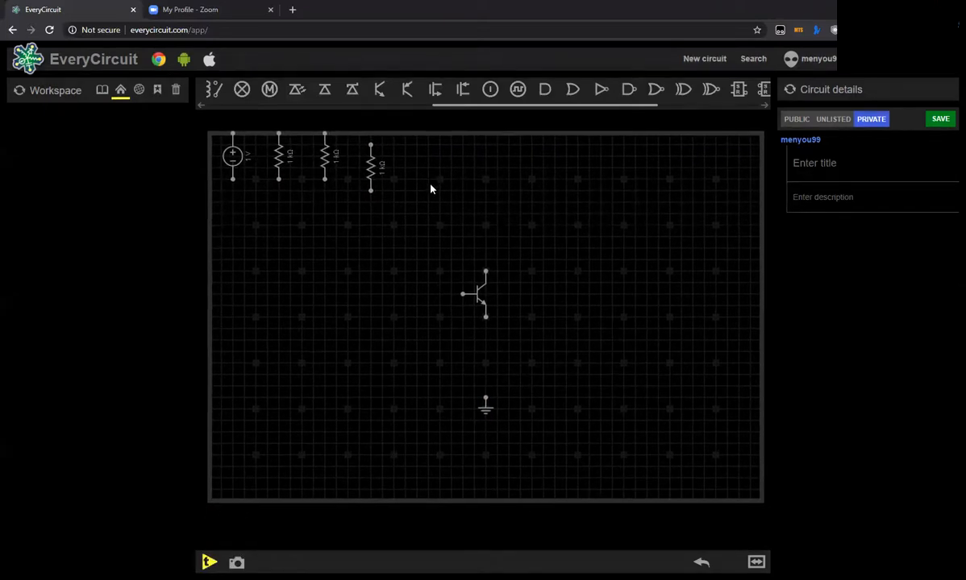
left_click(371, 164)
left_click(371, 164)
left_click_drag(371, 167, 372, 173)
left_click(371, 179)
left_click(372, 179)
left_click(371, 179)
left_click_drag(372, 181, 369, 147)
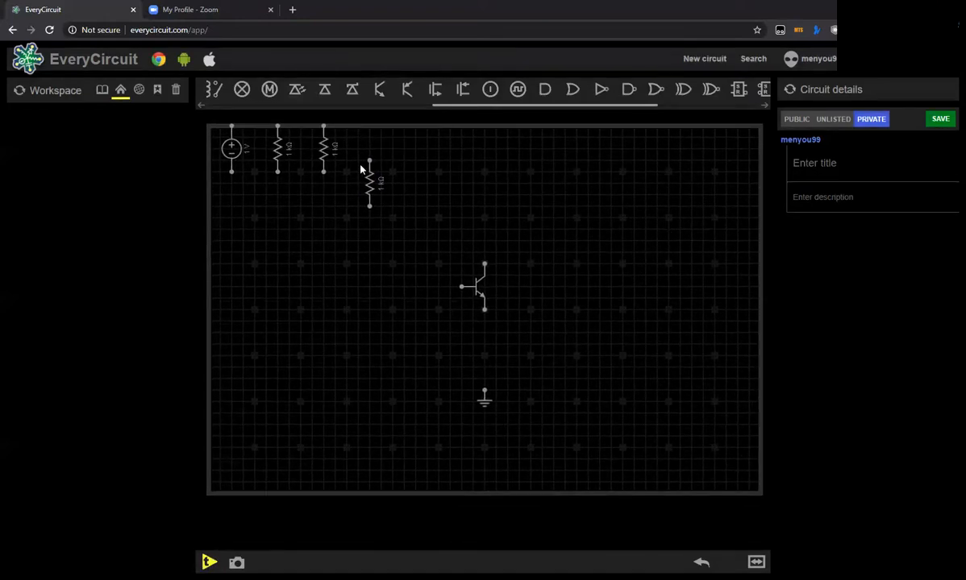
left_click_drag(370, 187, 484, 310)
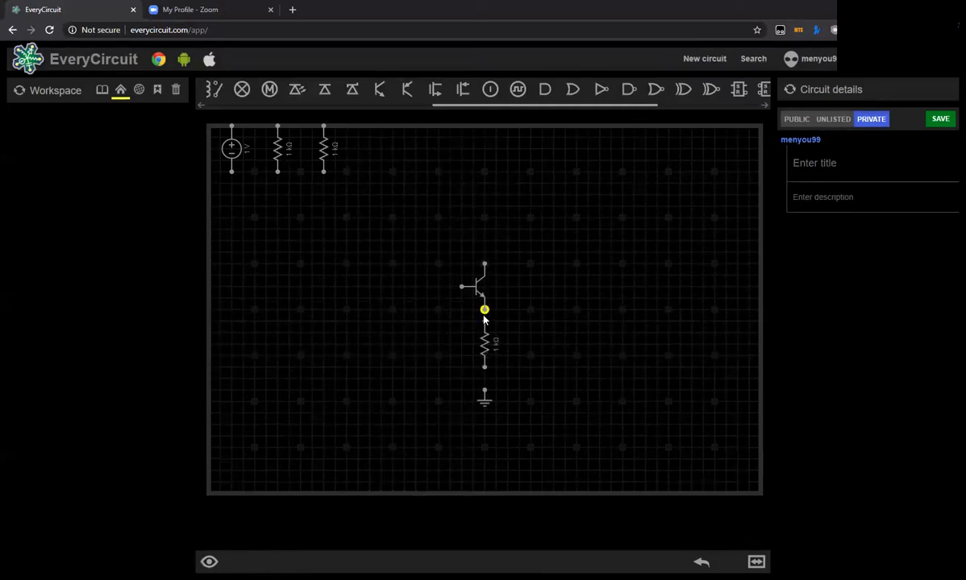
left_click(484, 369)
left_click(484, 394)
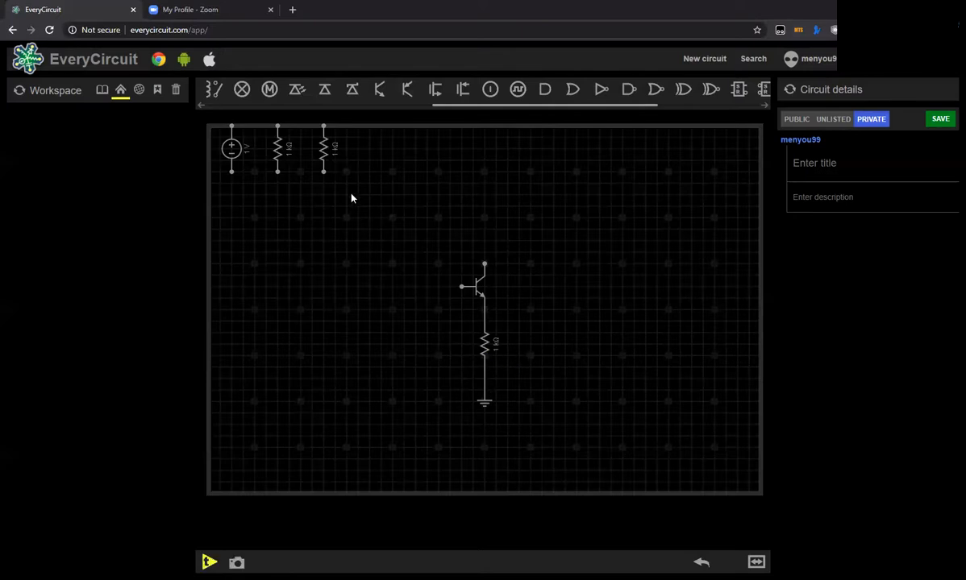
- Place one of the remaining resistors up and left of the transistor's base and the other above its collector
left_click(325, 150)
left_click_drag(325, 151, 428, 252)
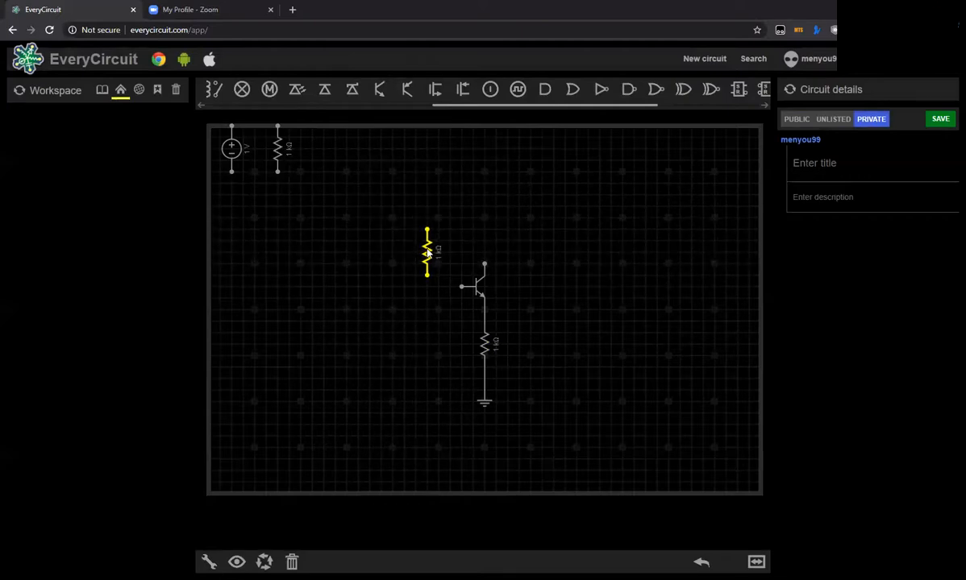
left_click(278, 156)
left_click_drag(278, 156, 481, 226)
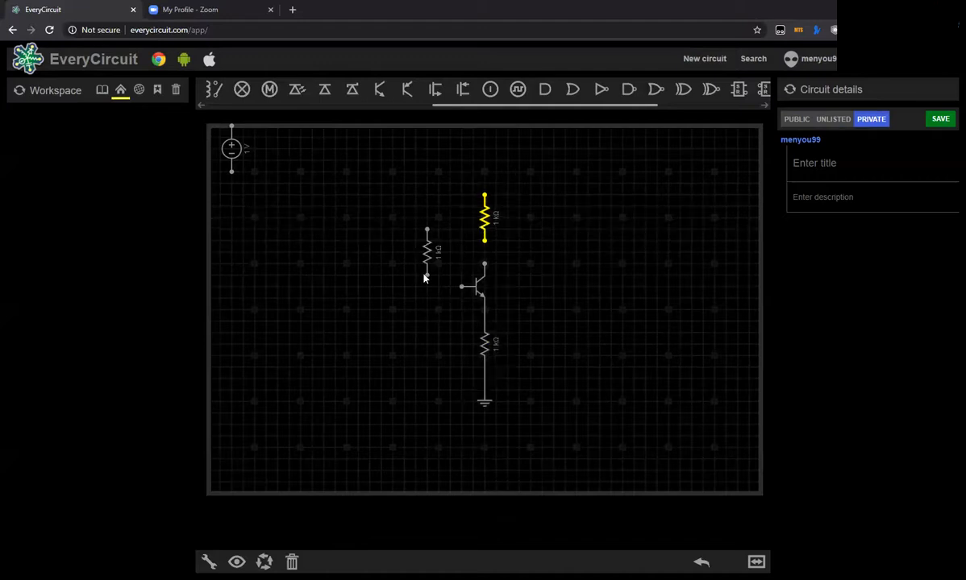
- Wire the two upper resistors to the transistor's base and collector, and join their free upper ends
left_click(427, 277)
left_click(460, 287)
left_click(485, 241)
left_click(485, 262)
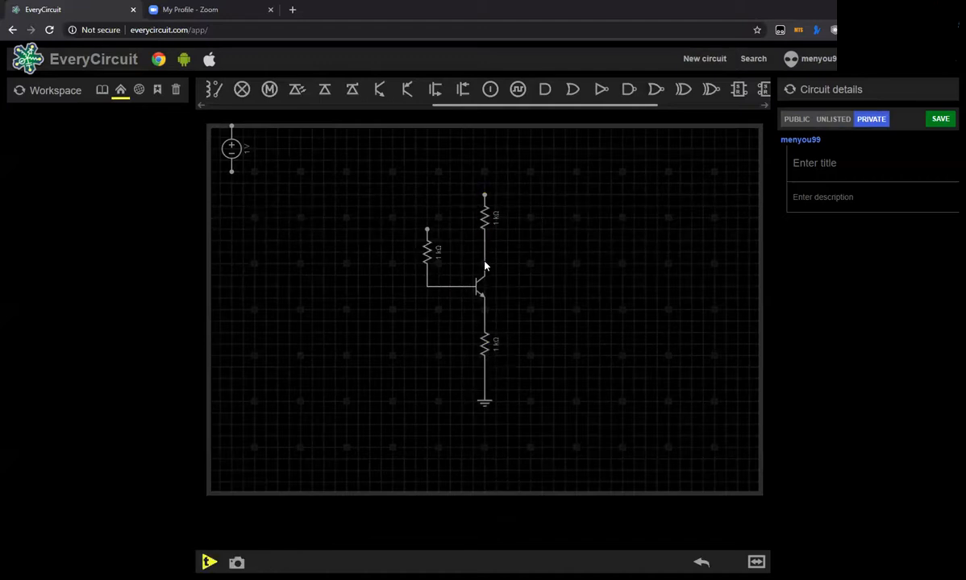
left_click(427, 231)
left_click(485, 196)
- Place the DC voltage source above the resistor loop and rotate it horizontally with its positive terminal facing right
left_click_drag(250, 166, 277, 166)
left_click(268, 168)
left_click(332, 171)
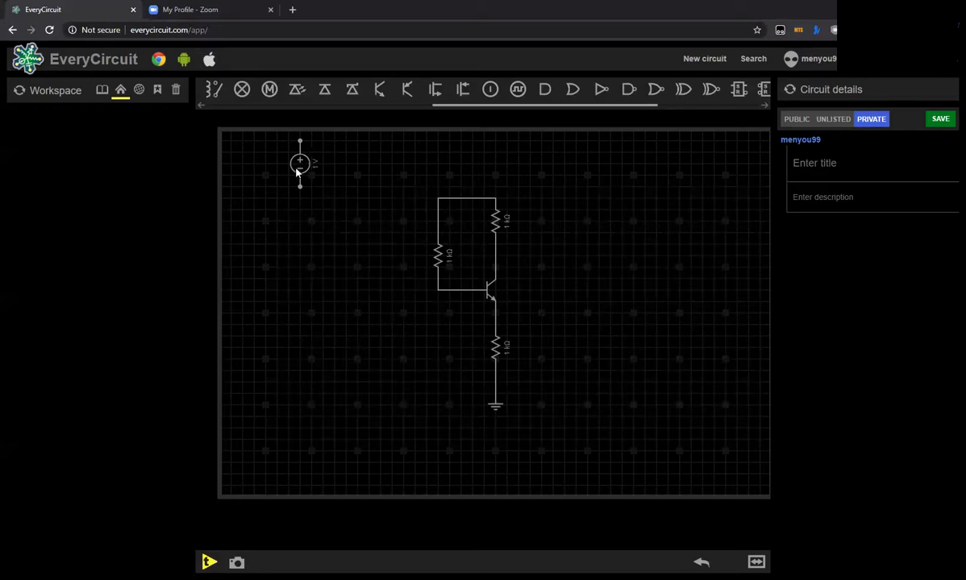
left_click_drag(328, 182, 469, 168)
left_click(409, 171)
left_click(468, 176)
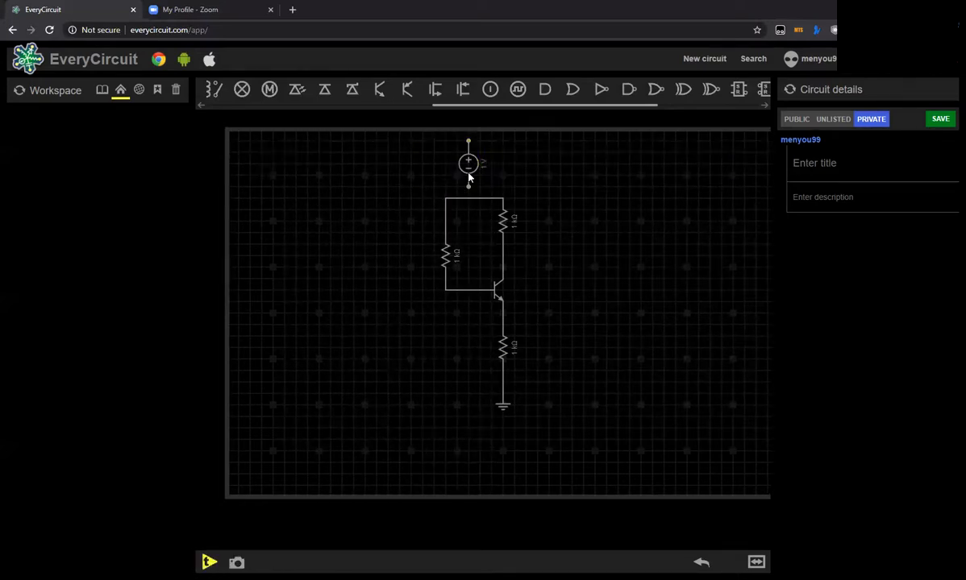
left_click(464, 172)
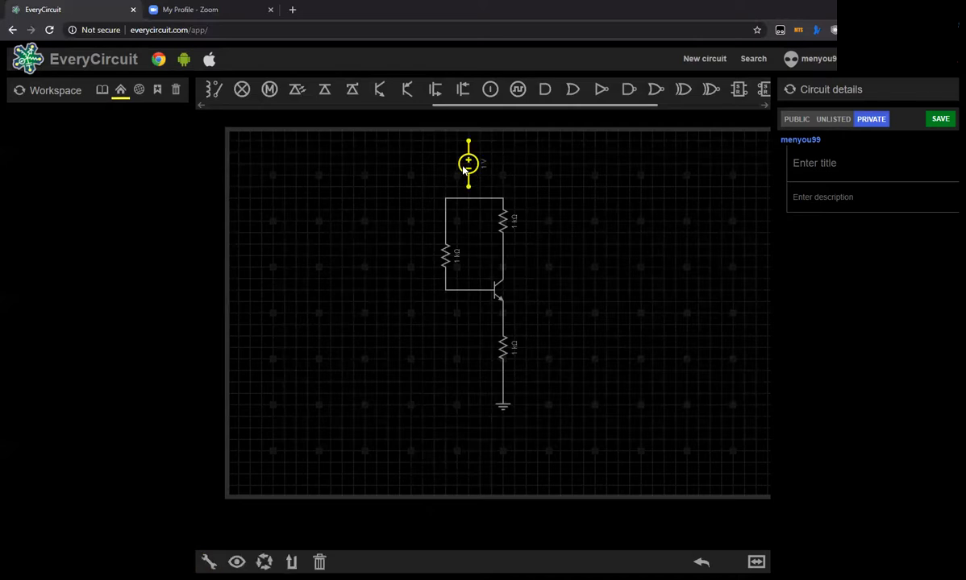
left_click(265, 562)
left_click(495, 182)
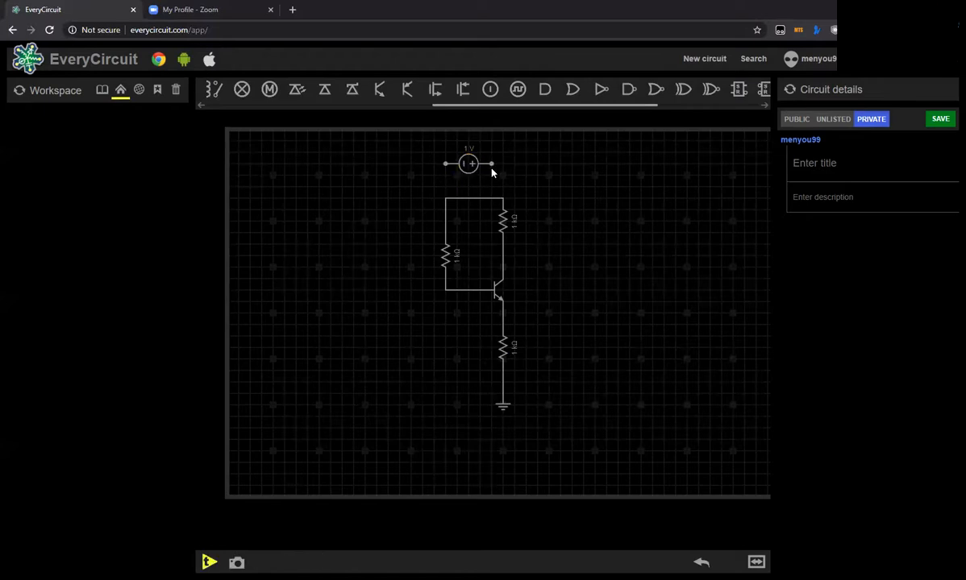
- Wire the source's positive terminal to the upper resistors' common node and place a second ground near its negative terminal
left_click(492, 165)
left_click(481, 198)
left_click(271, 106)
left_click(208, 89)
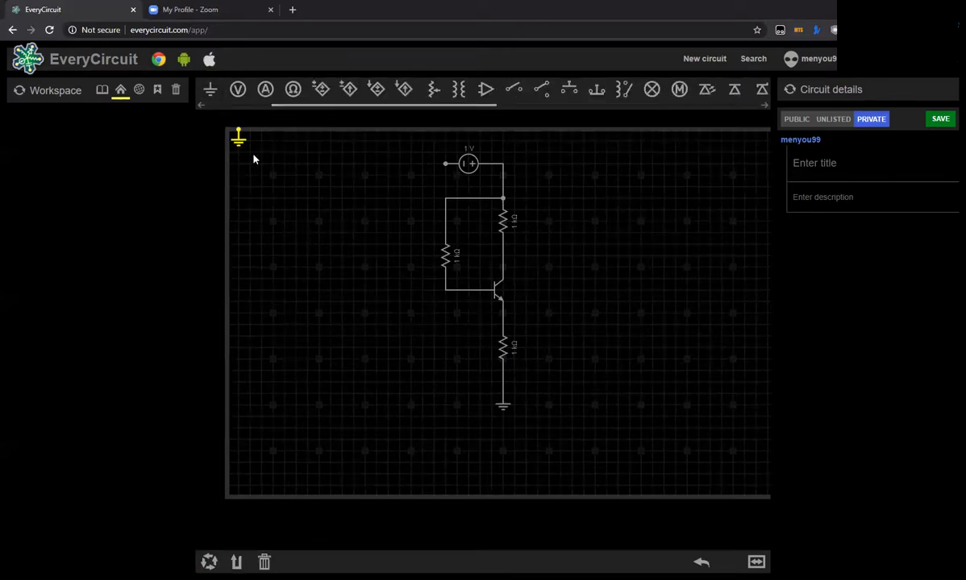
left_click_drag(241, 144, 404, 199)
left_click(413, 182)
left_click(445, 166)
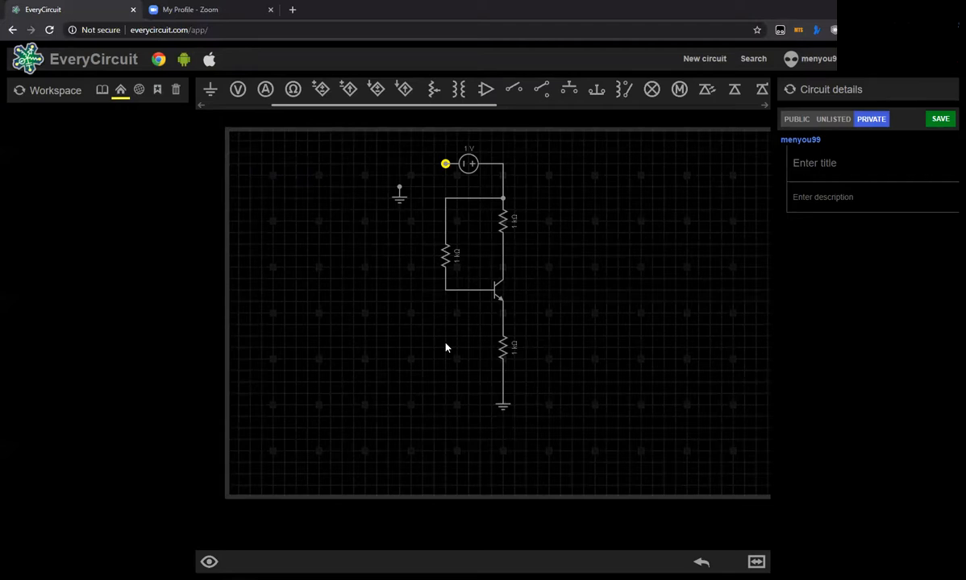
left_click(396, 320)
- Wire the source's negative terminal to the second ground, and run and pause the transient simulation
left_click(209, 562)
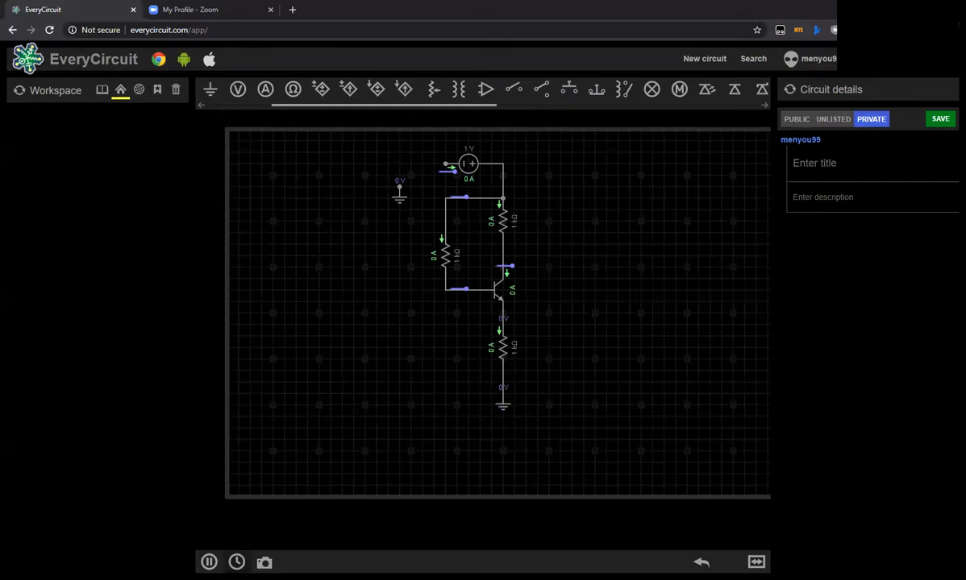
left_click(209, 561)
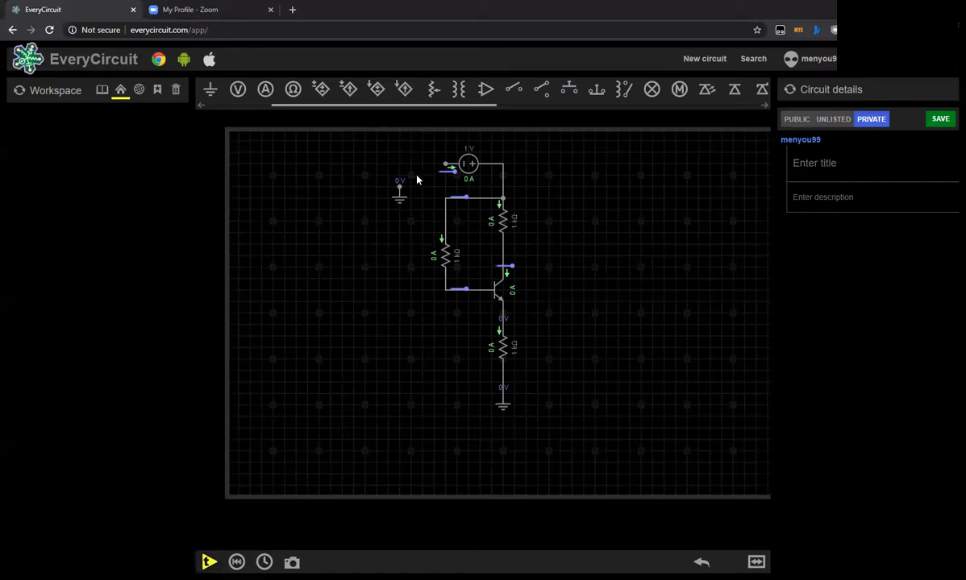
left_click(399, 189)
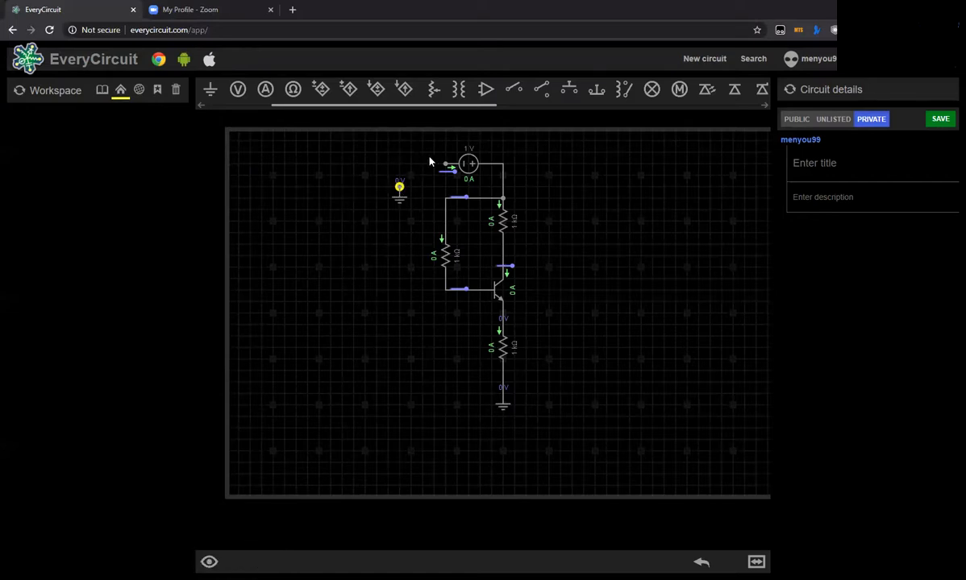
left_click_drag(445, 167, 399, 194)
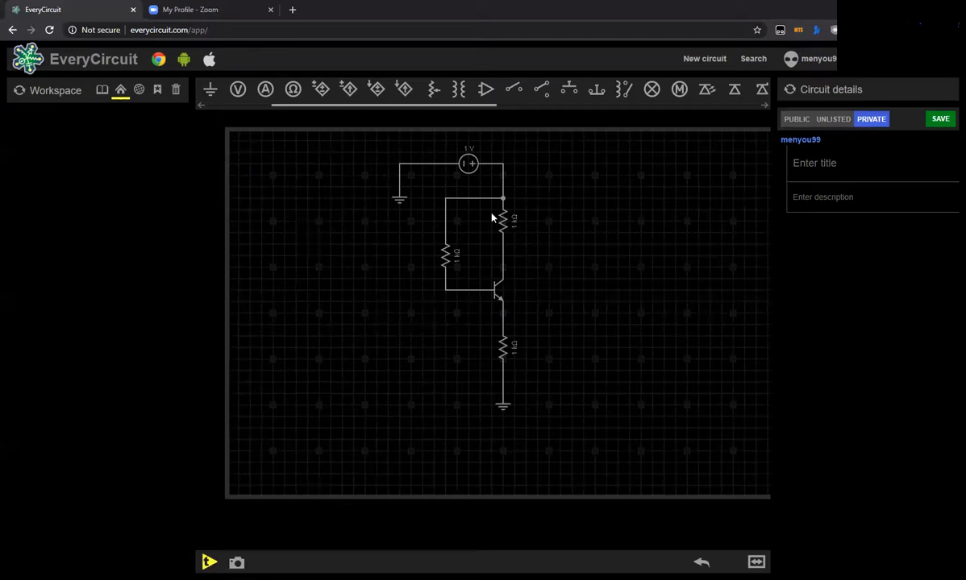
left_click(209, 562)
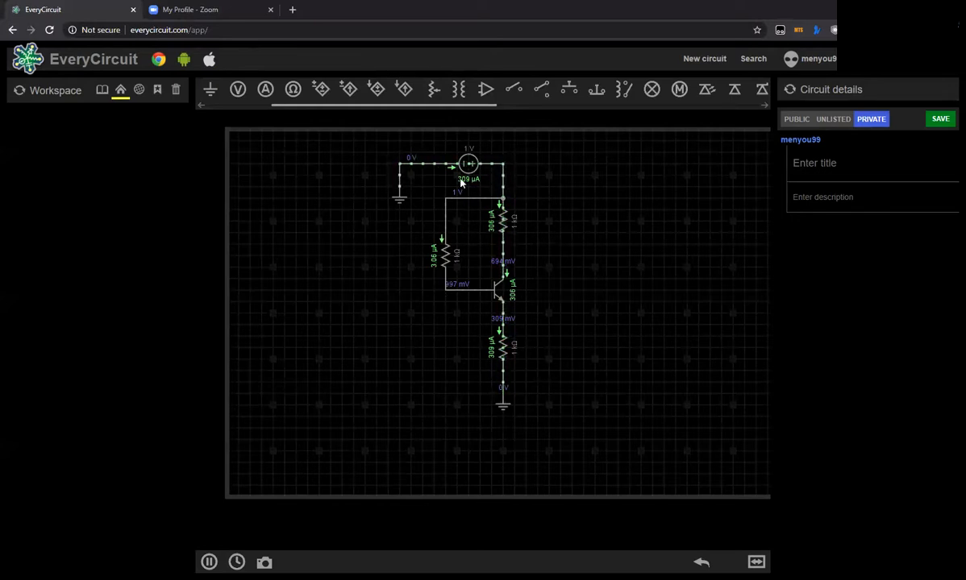
left_click(209, 562)
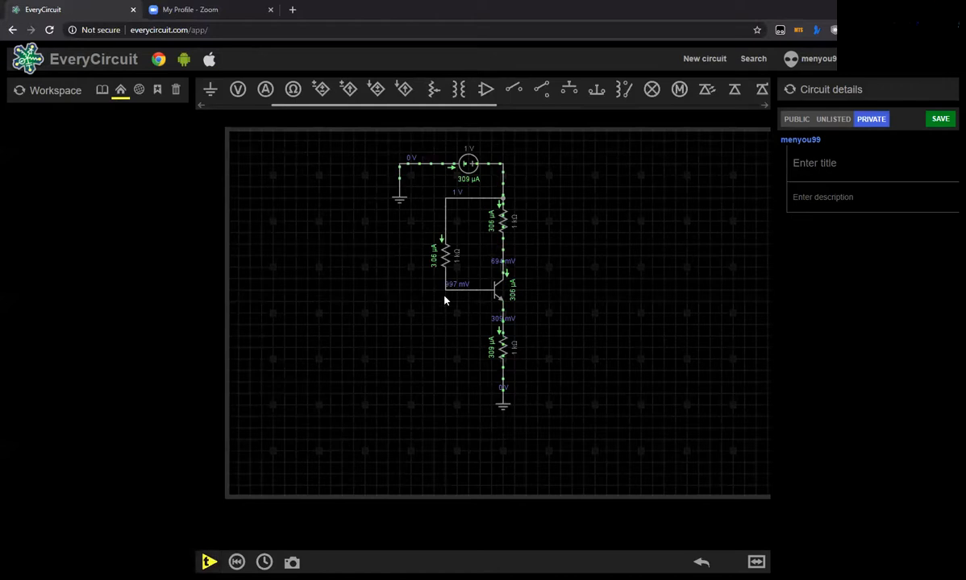
- Set the base resistor's resistance to 100 kΩ
left_click(443, 160)
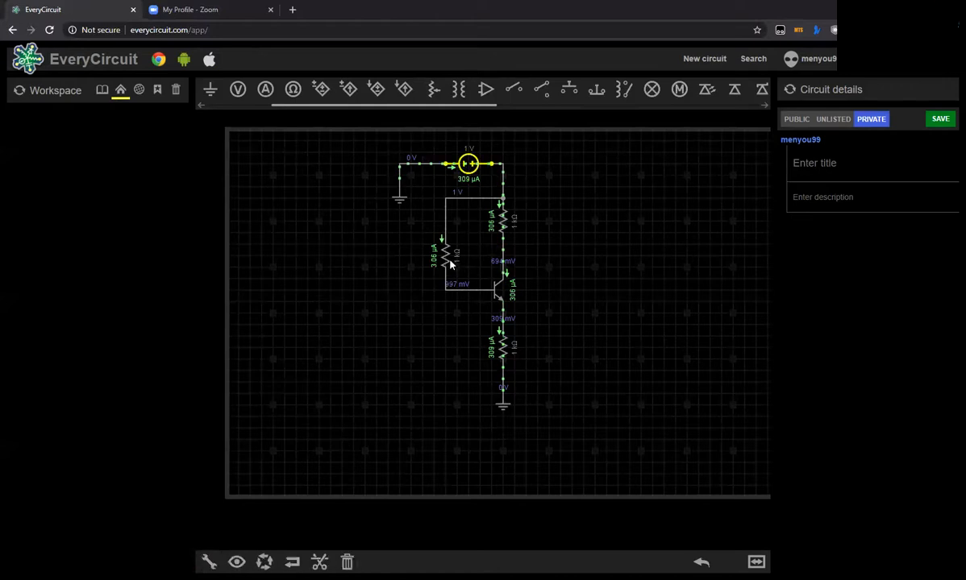
left_click(448, 262)
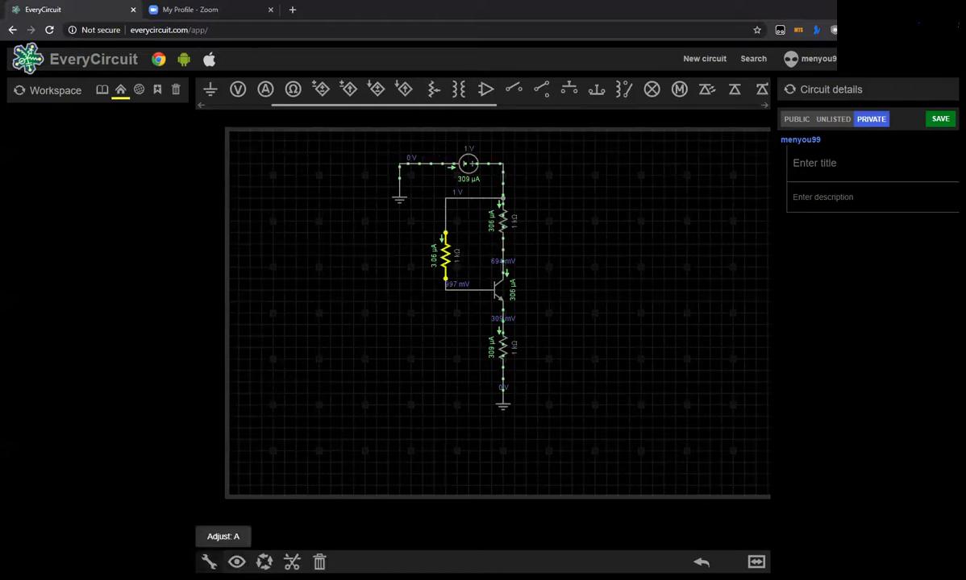
left_click(209, 561)
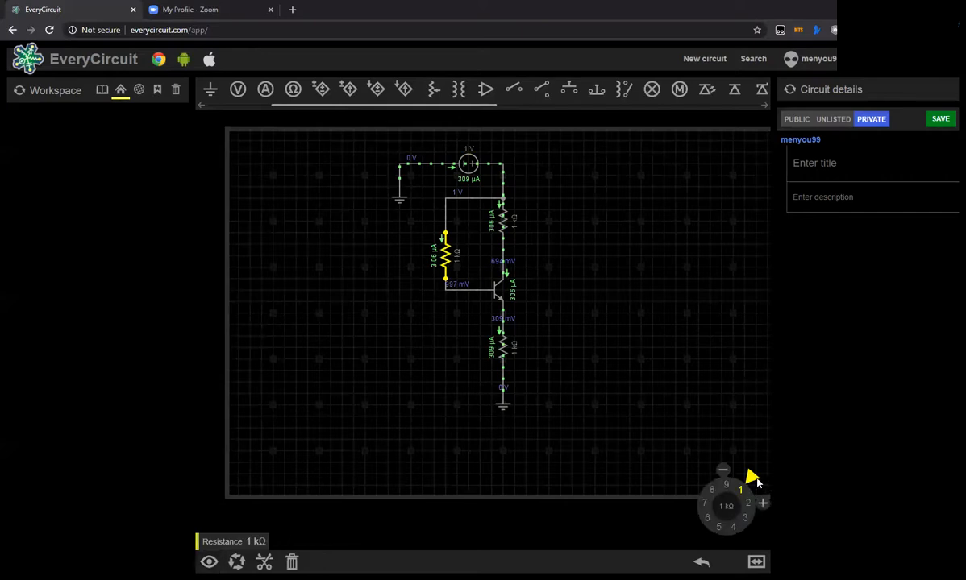
mouse_move(750, 478)
left_mouse_down()
mouse_move(761, 493)
mouse_move(711, 540)
mouse_move(694, 498)
mouse_move(727, 479)
mouse_move(756, 483)
mouse_move(761, 528)
mouse_move(715, 542)
mouse_move(711, 489)
mouse_move(744, 477)
left_mouse_up()
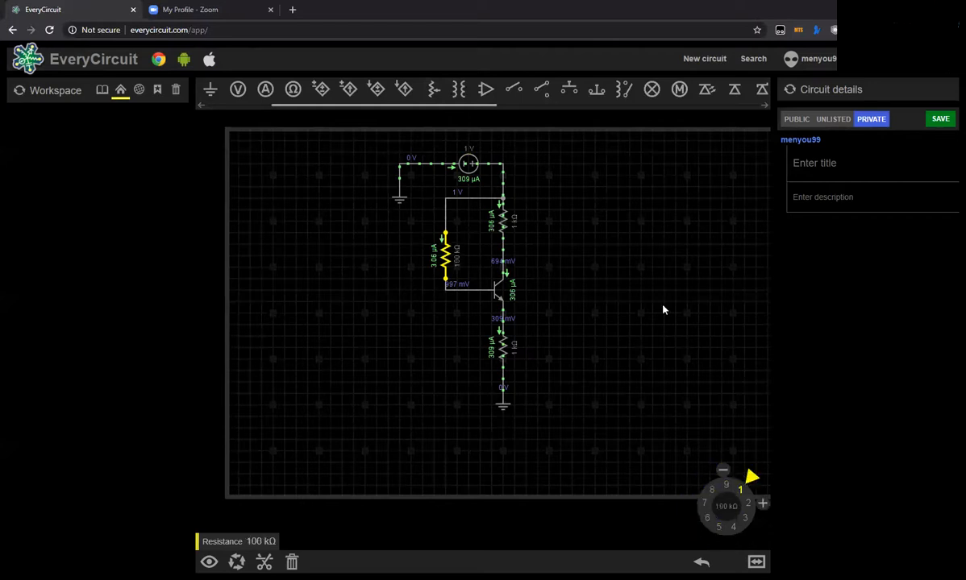
- Set the collector resistor to 10 kΩ and the emitter resistor to 5 kΩ
left_click(505, 226)
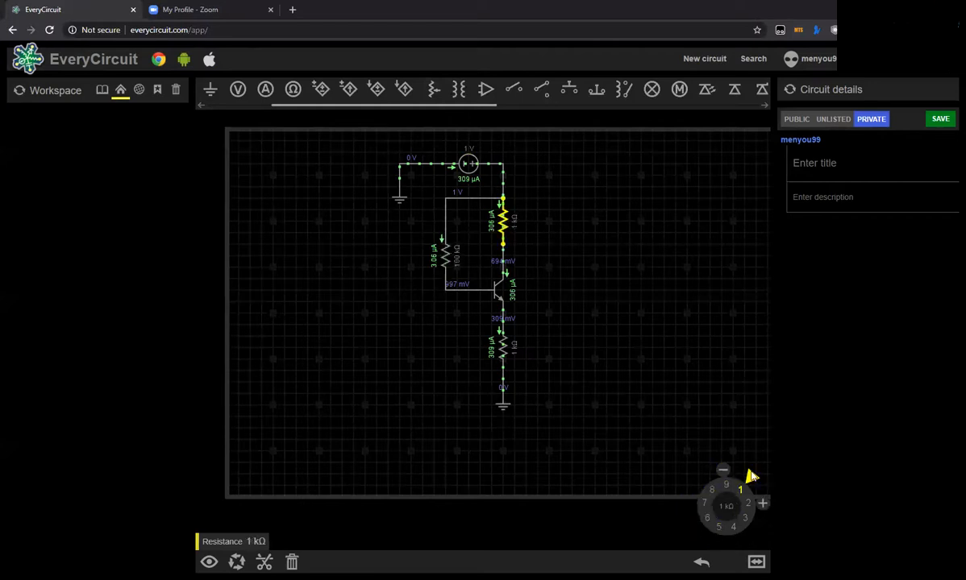
mouse_move(749, 476)
left_mouse_down()
mouse_move(761, 510)
mouse_move(754, 531)
mouse_move(735, 542)
mouse_move(703, 539)
mouse_move(690, 518)
mouse_move(694, 492)
mouse_move(724, 469)
mouse_move(752, 470)
left_mouse_up()
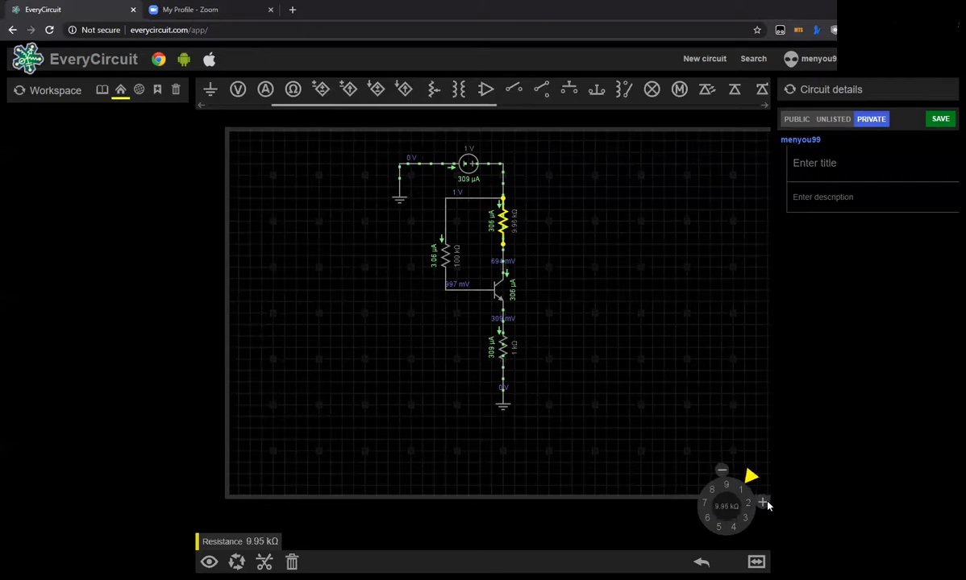
left_click(763, 502)
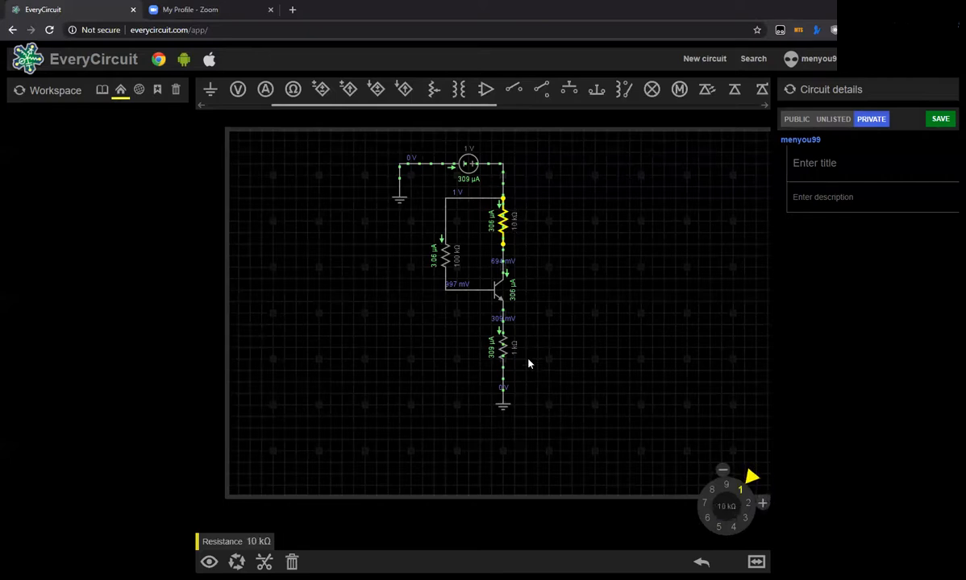
left_click(504, 348)
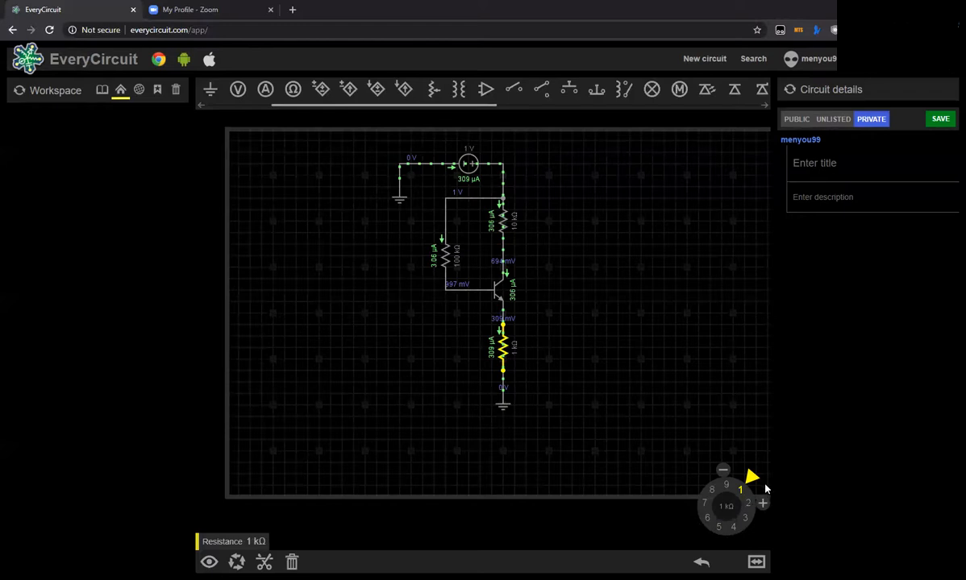
left_click_drag(752, 477, 722, 546)
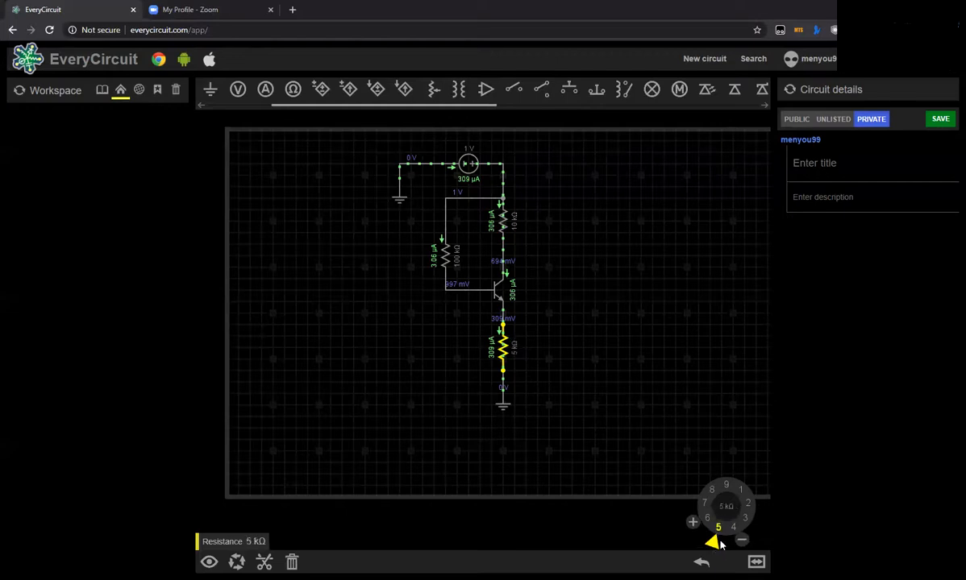
- Set the DC voltage source to 13 V and run the transient simulation
left_click(548, 348)
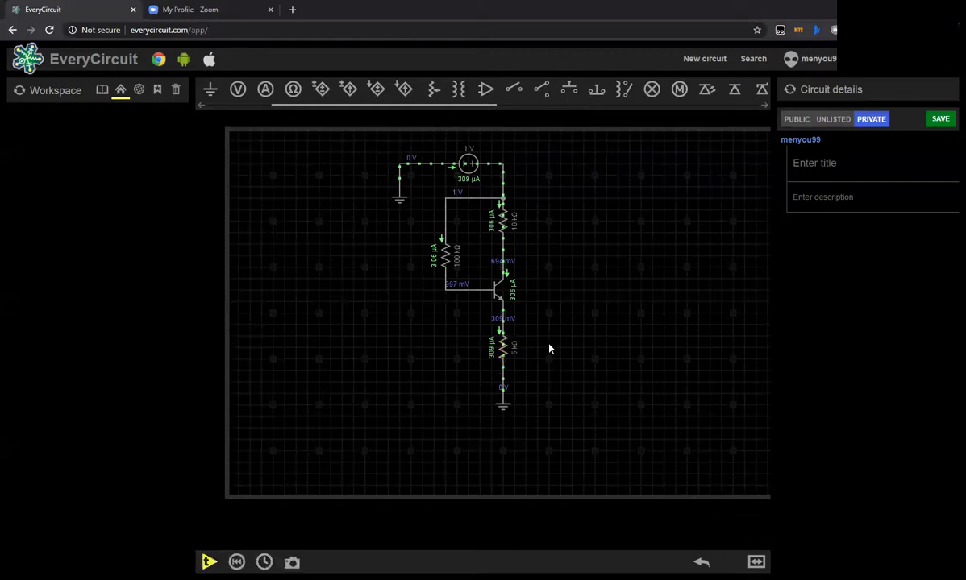
left_click(469, 166)
left_click(209, 562)
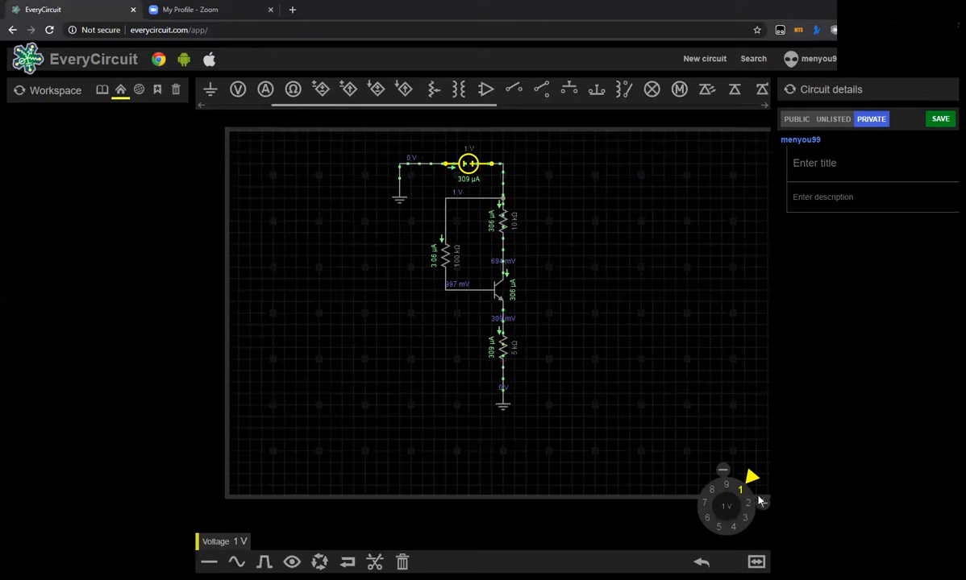
mouse_move(755, 480)
left_mouse_down()
mouse_move(762, 503)
mouse_move(727, 542)
mouse_move(696, 529)
mouse_move(700, 477)
mouse_move(716, 466)
mouse_move(756, 464)
mouse_move(767, 482)
left_mouse_up()
left_click(767, 482)
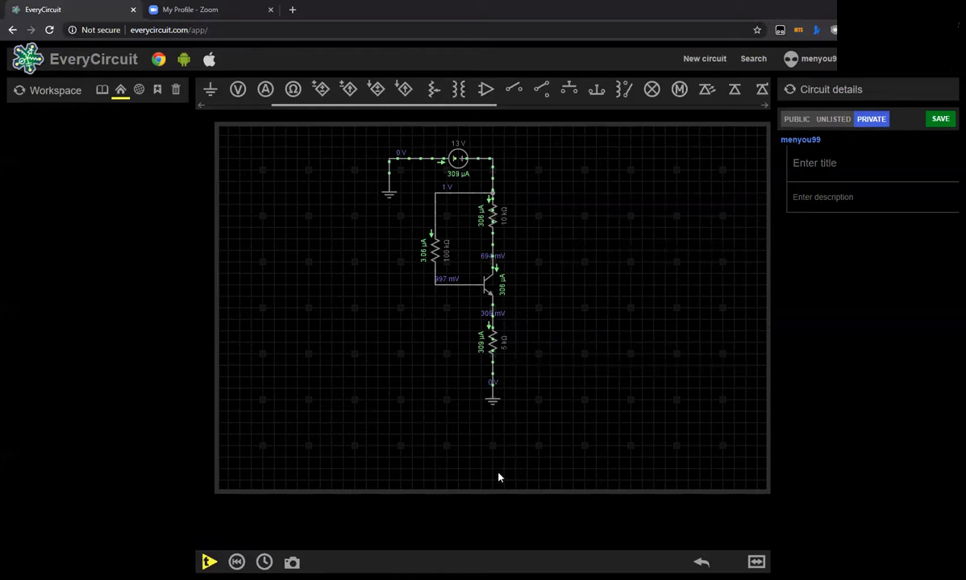
left_click(209, 561)
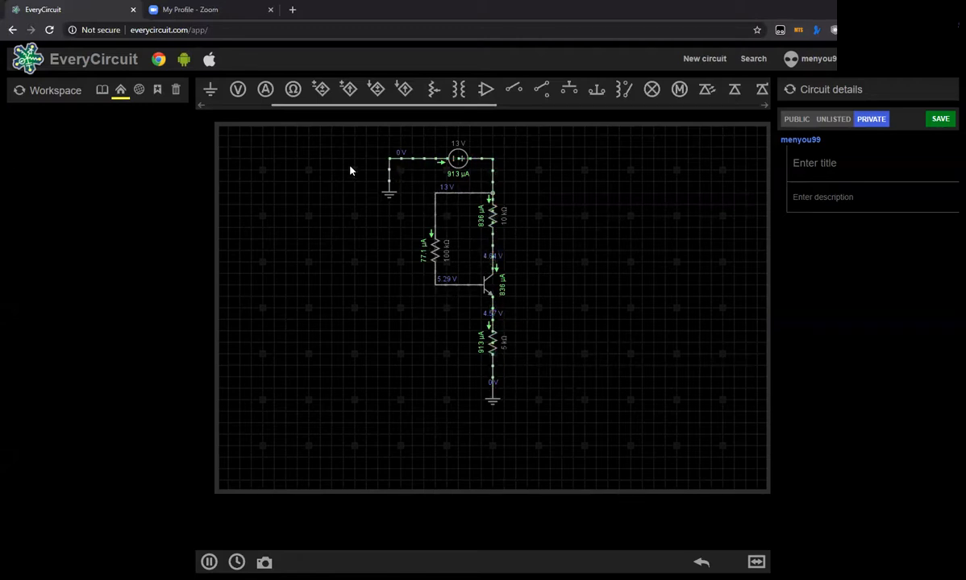
- Connect a voltmeter between the transistor's base node and emitter node, and run the transient simulation
left_click_drag(238, 89, 411, 345)
left_click_drag(412, 310, 434, 284)
left_click(411, 353)
left_click(492, 319)
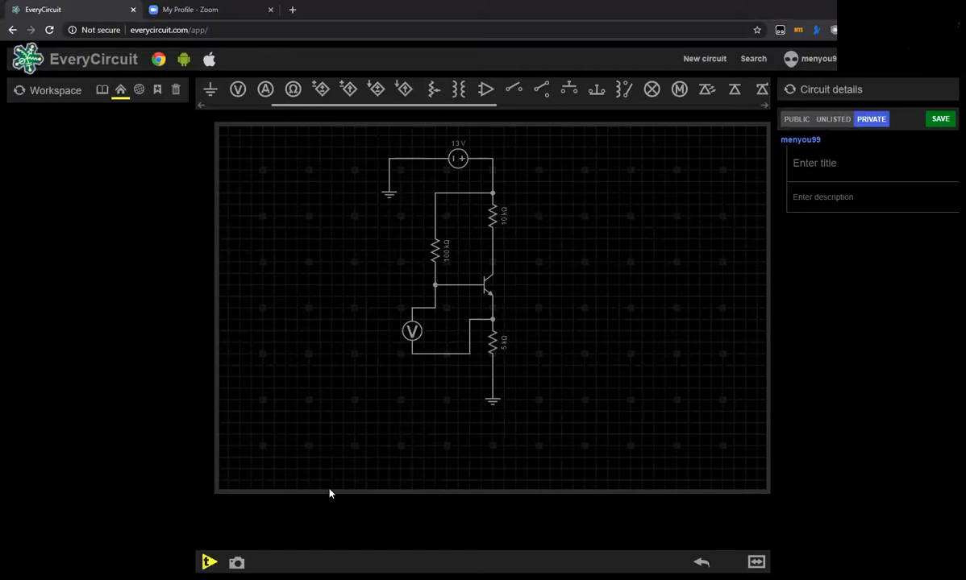
left_click(209, 562)
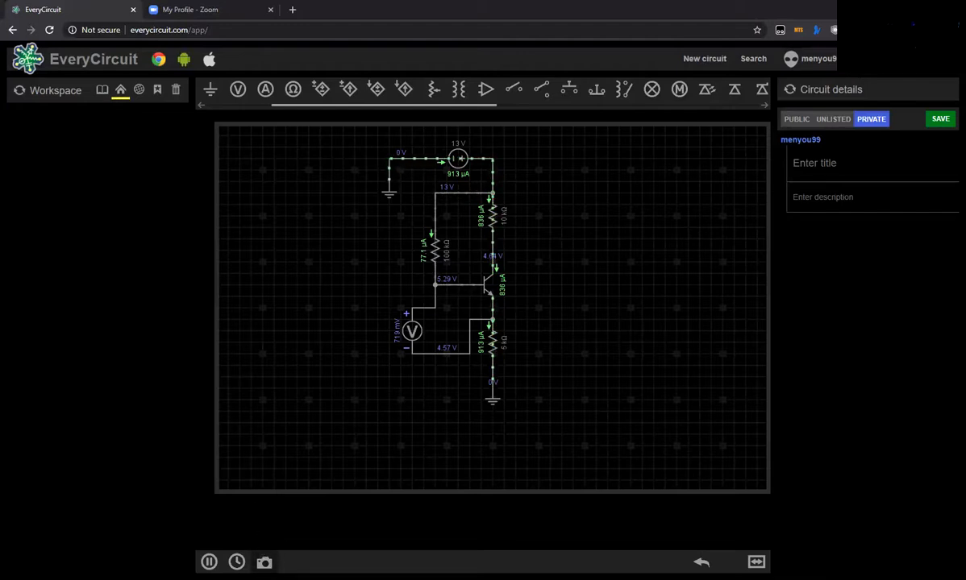
- Export a screenshot of the circuit with a black background and open the downloaded image
left_click(264, 562)
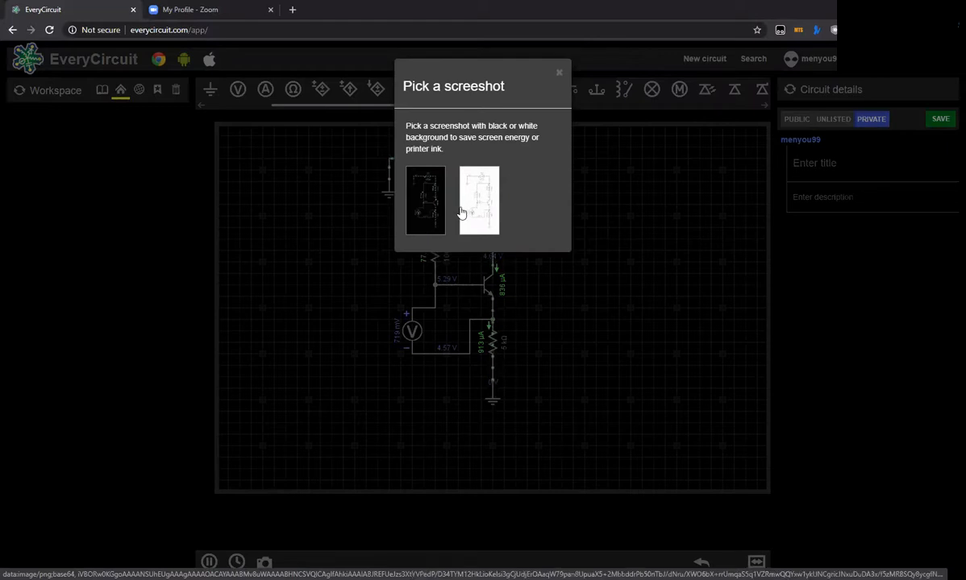
left_click(425, 210)
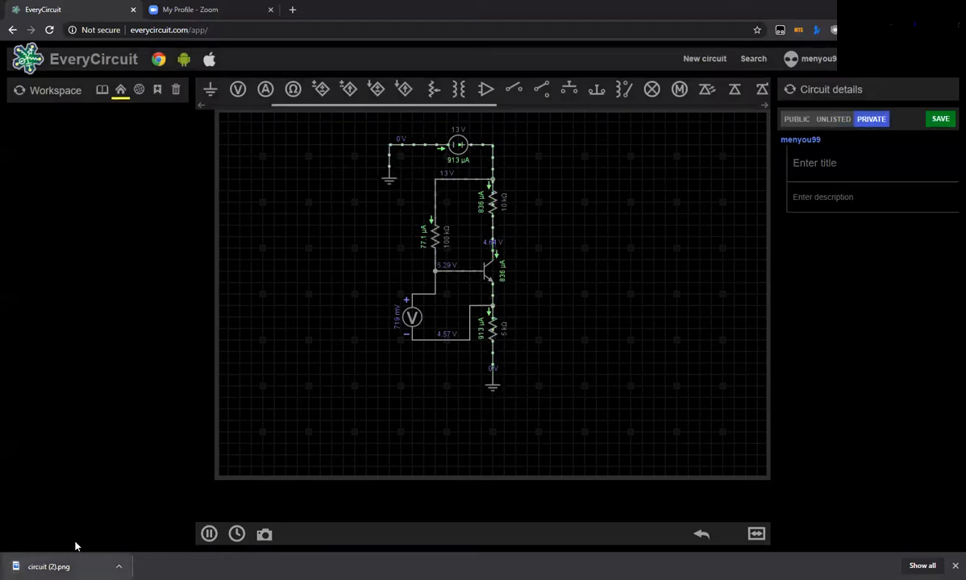
left_click(119, 566)
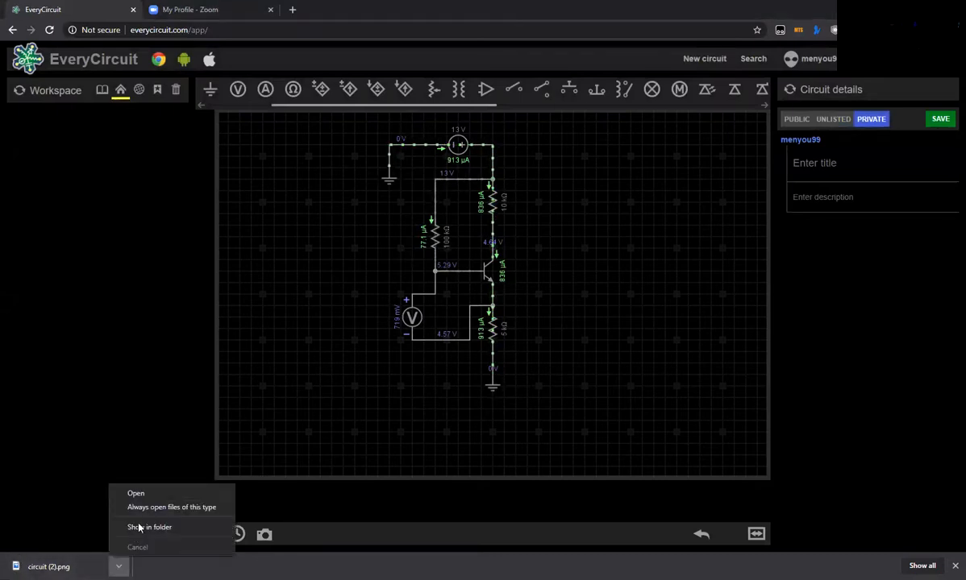
left_click(135, 493)
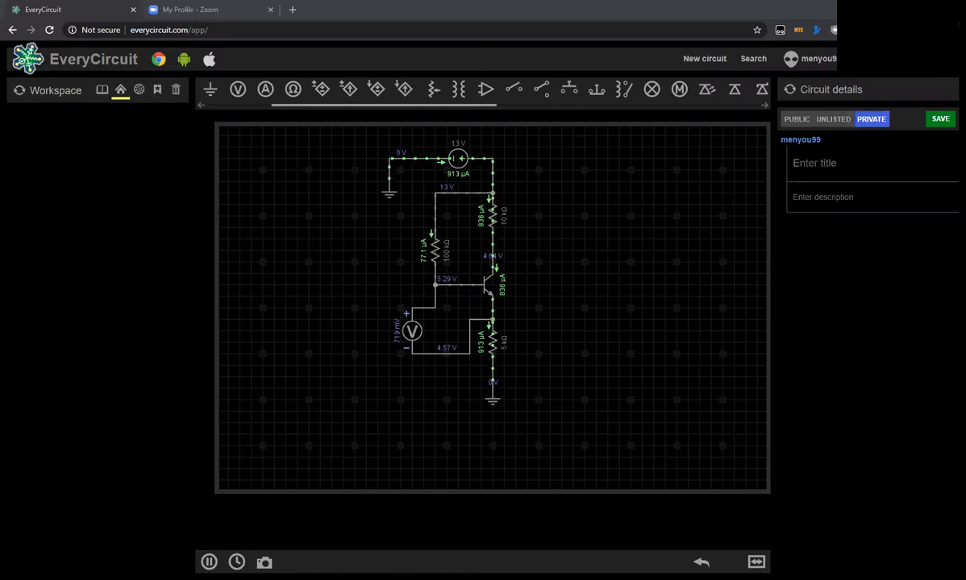
left_click(525, 335)
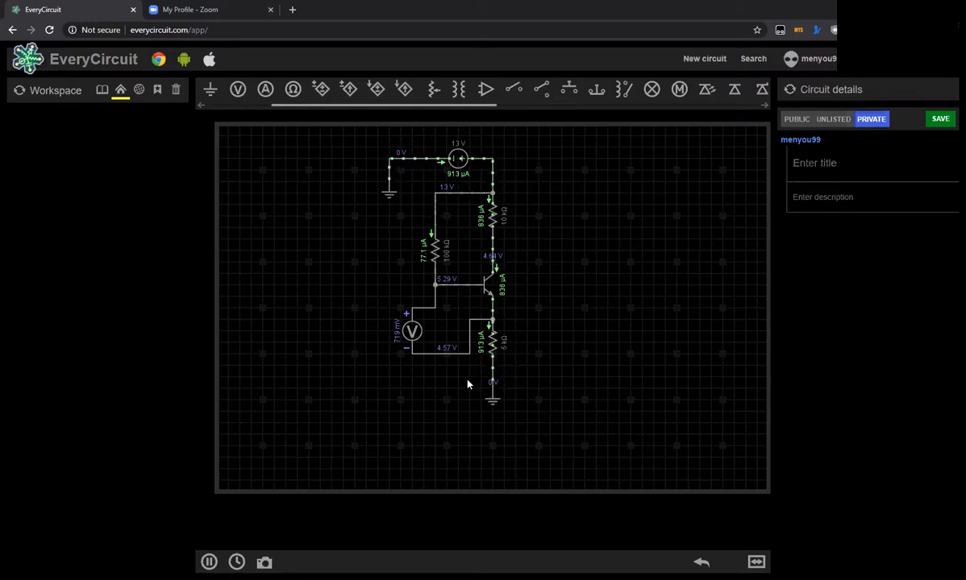
left_click(200, 29)
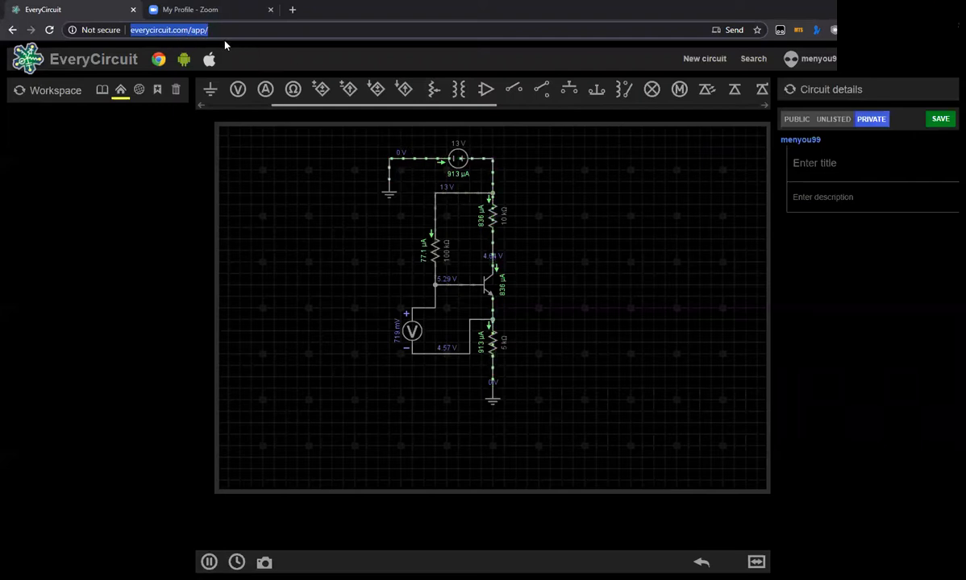